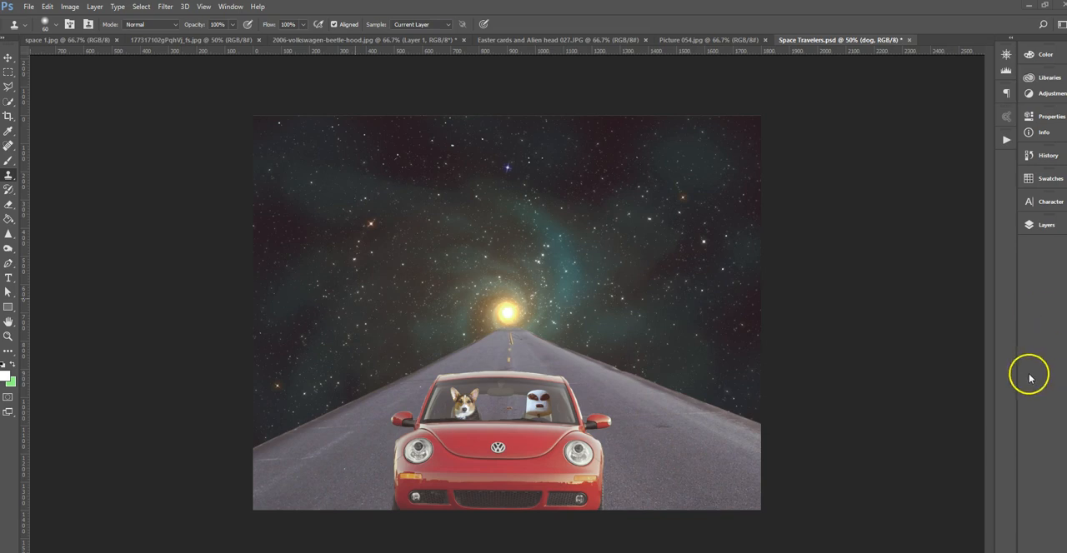
# Select Layer 0 in the Space Travelers composite and hide the dog, marshmellow, car and road layers above it.
pyautogui.moveTo(1016, 368); pyautogui.dragTo(942, 334)
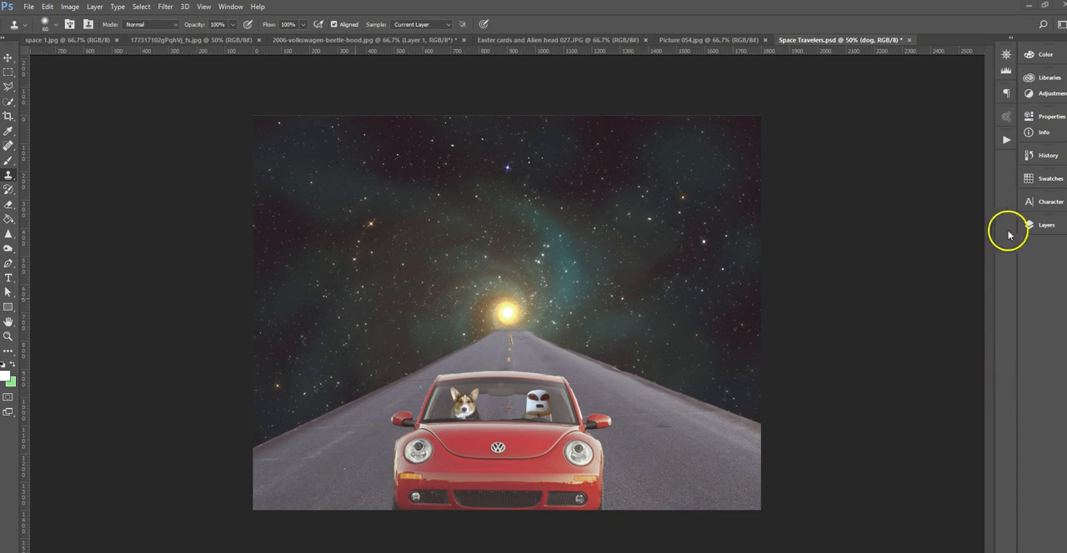
pyautogui.click(1042, 225)
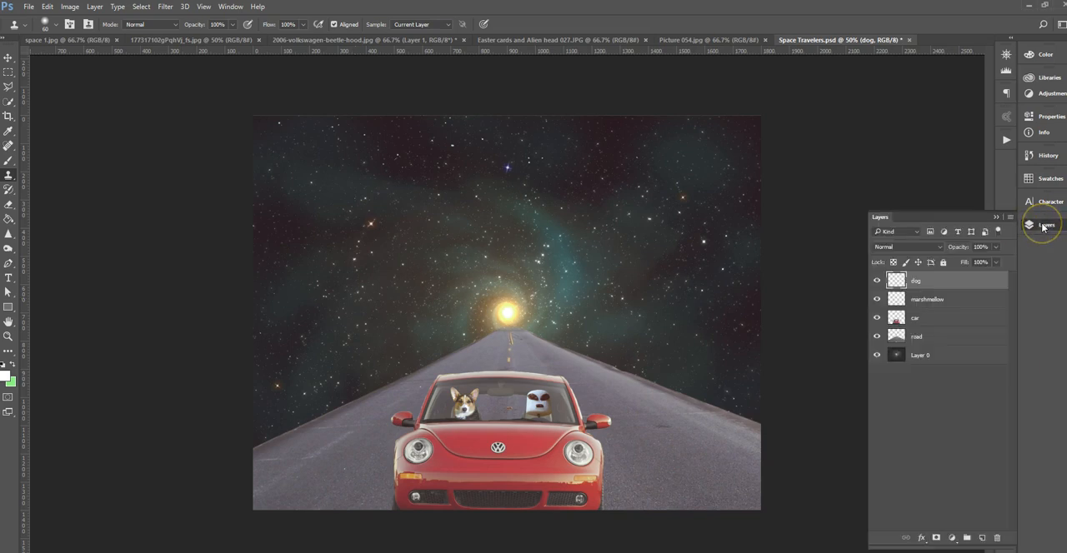
pyautogui.click(917, 355)
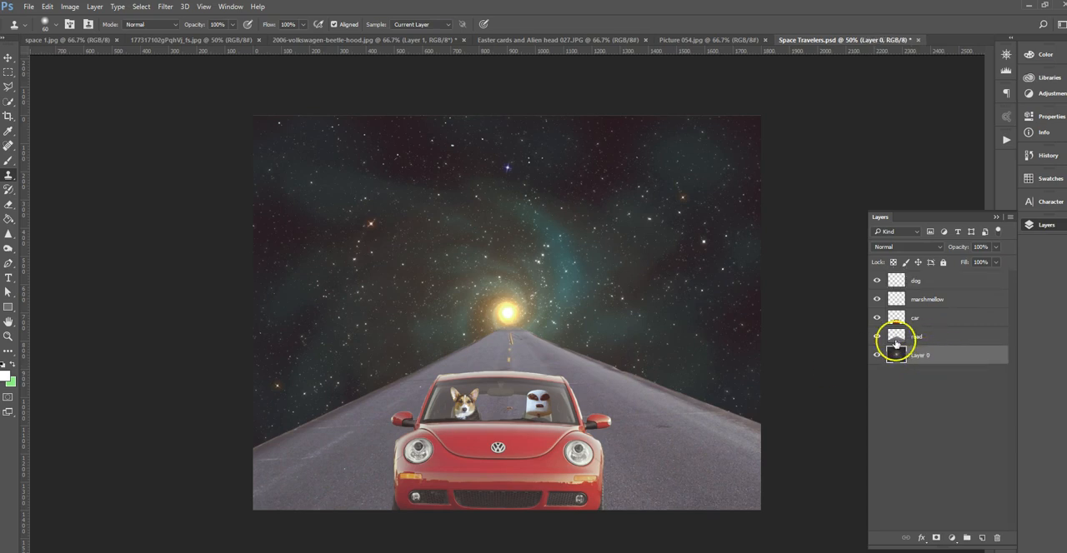
pyautogui.moveTo(877, 281); pyautogui.dragTo(872, 339)
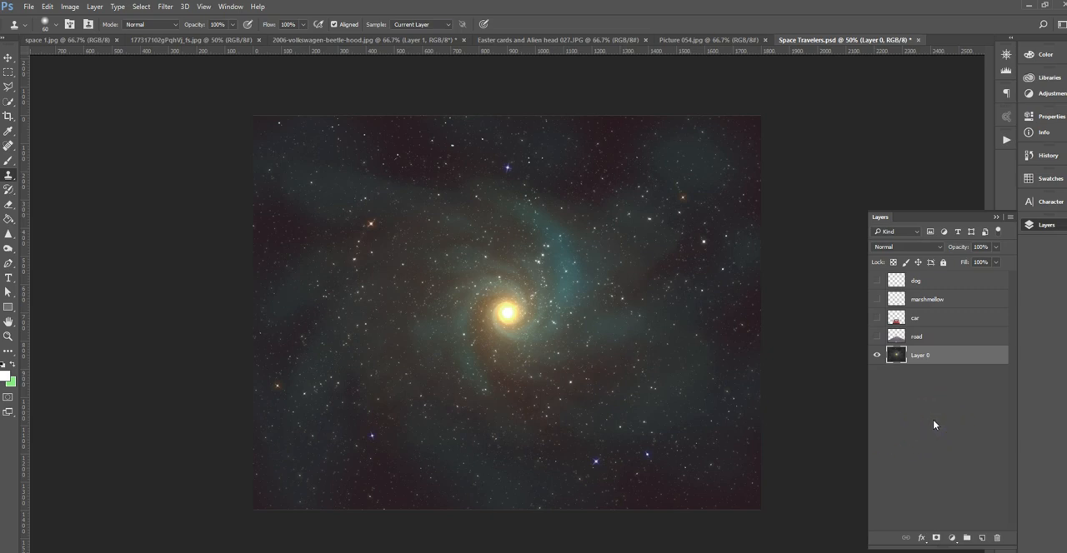
# Show the road, car, marshmellow and dog layers again one by one to review how the composite is built.
pyautogui.click(877, 337)
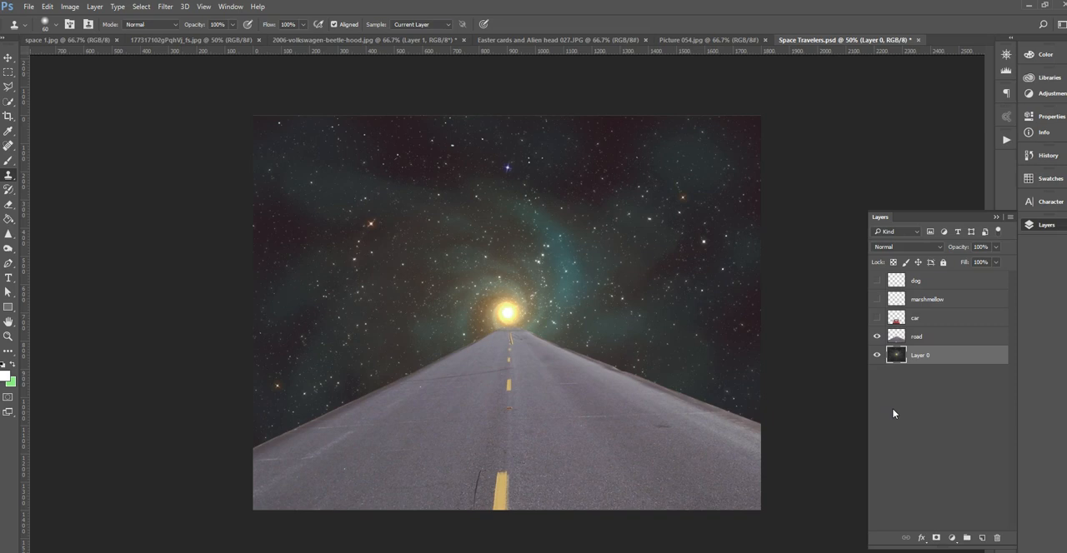
pyautogui.click(877, 318)
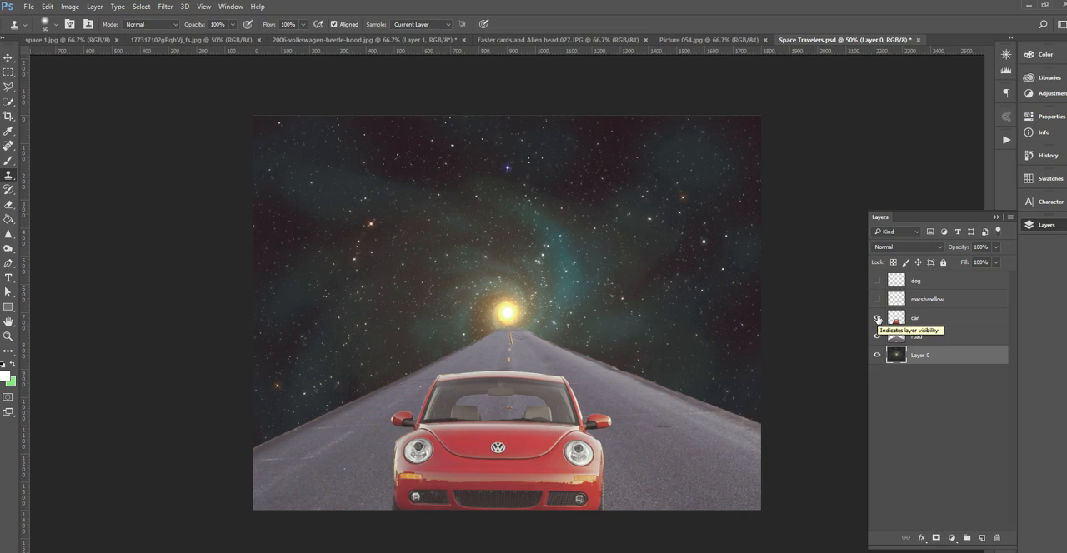
pyautogui.click(877, 301)
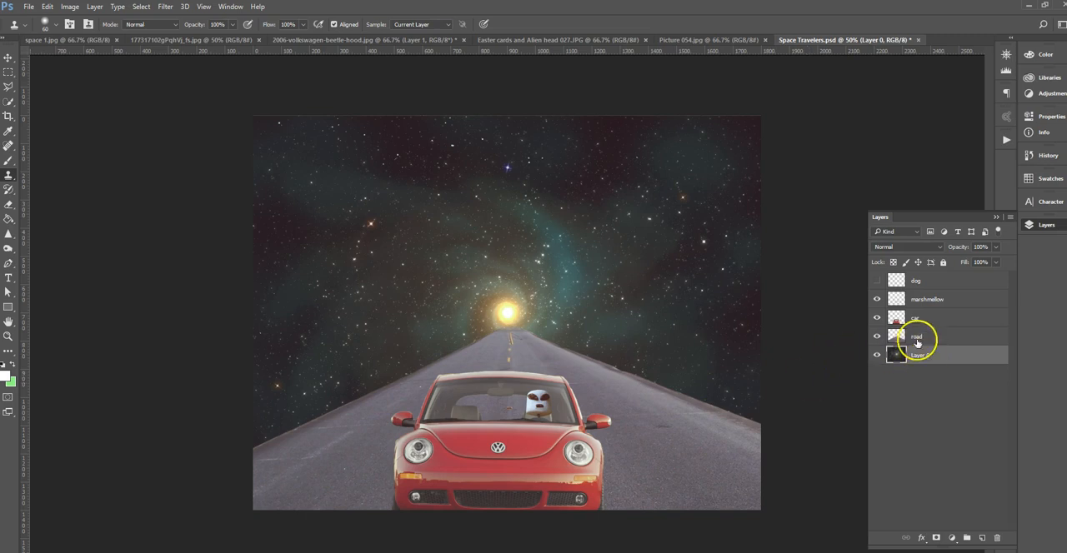
pyautogui.click(876, 282)
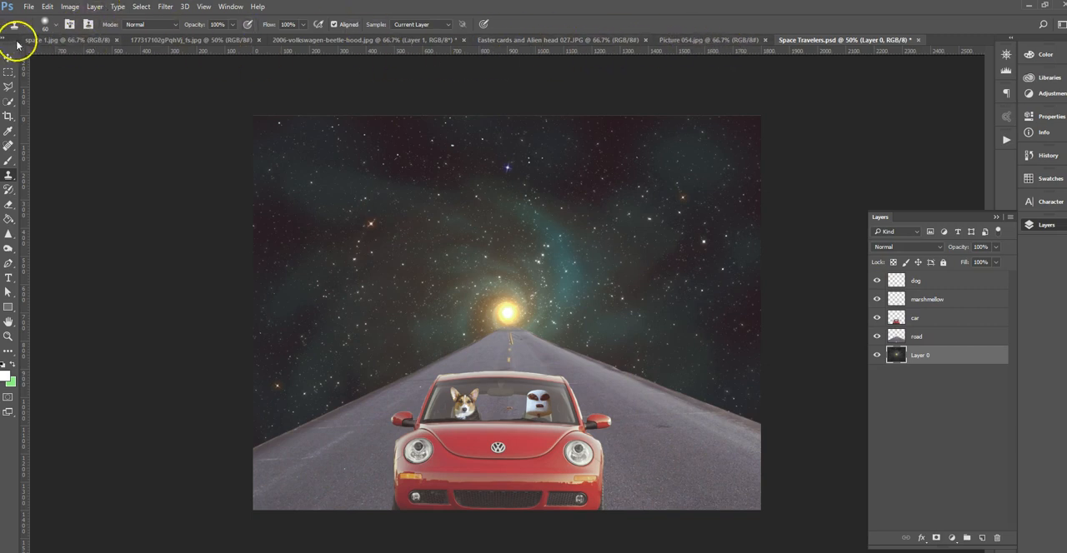
# Inspect the dimensions and resolution of space 1.jpg in Image Size, leaving without changes.
pyautogui.click(60, 40)
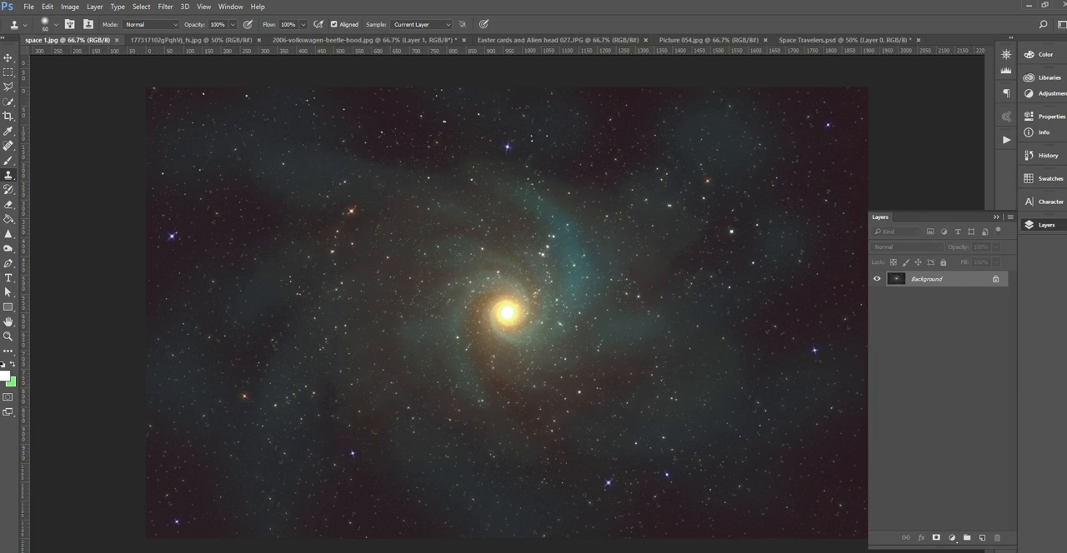
pyautogui.click(71, 8)
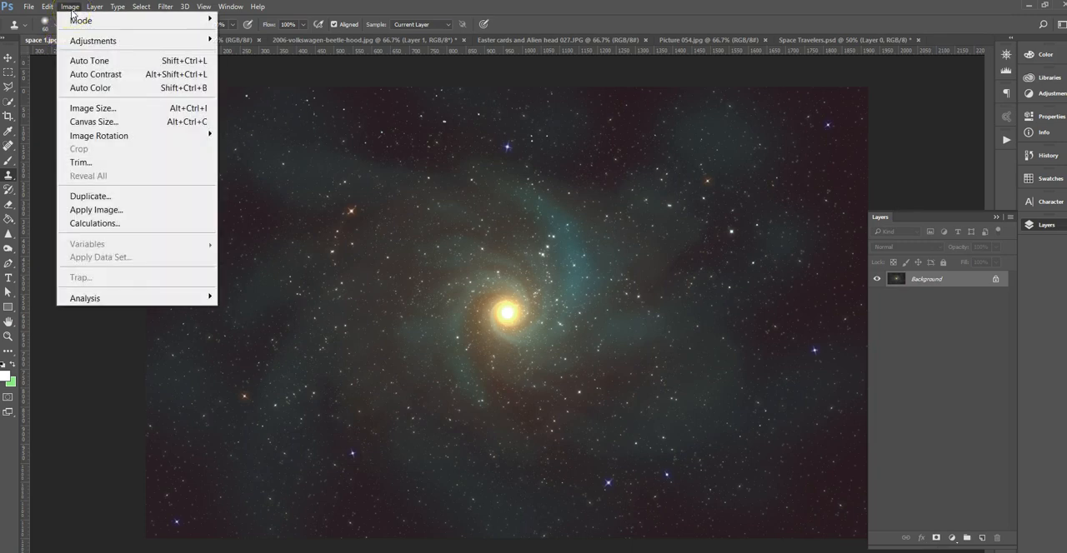
pyautogui.click(97, 108)
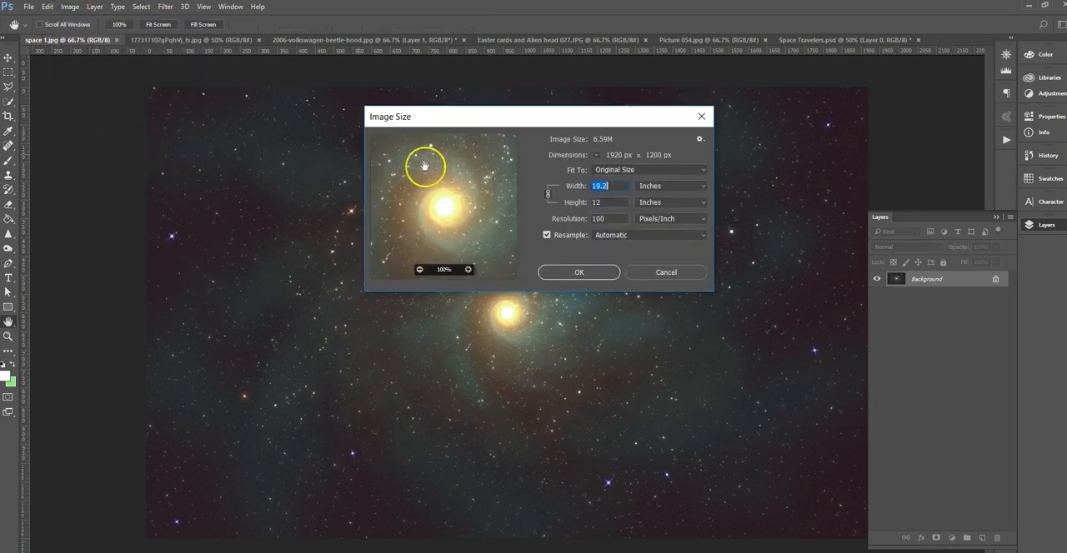
pyautogui.click(621, 218)
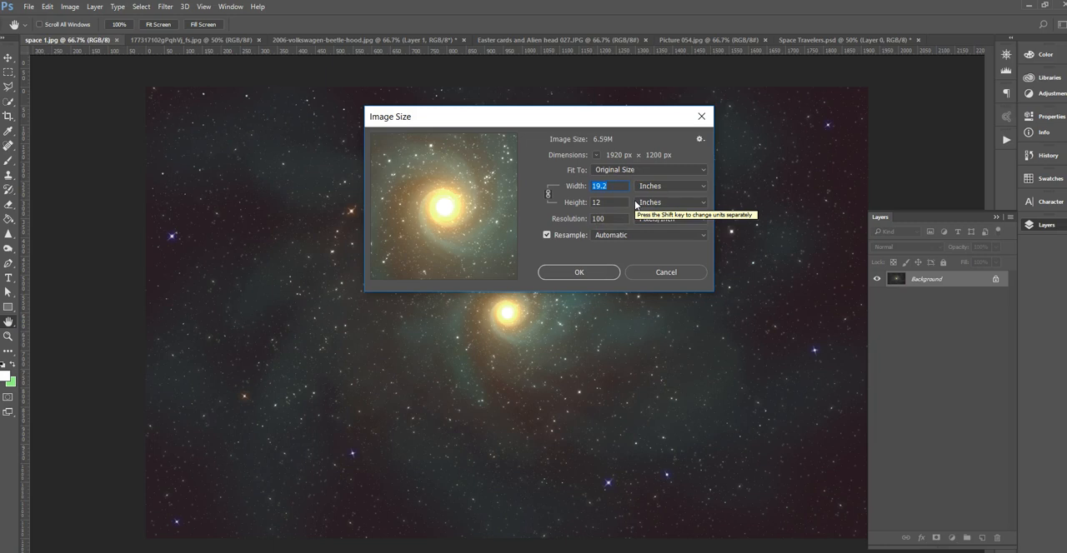
pyautogui.click(660, 272)
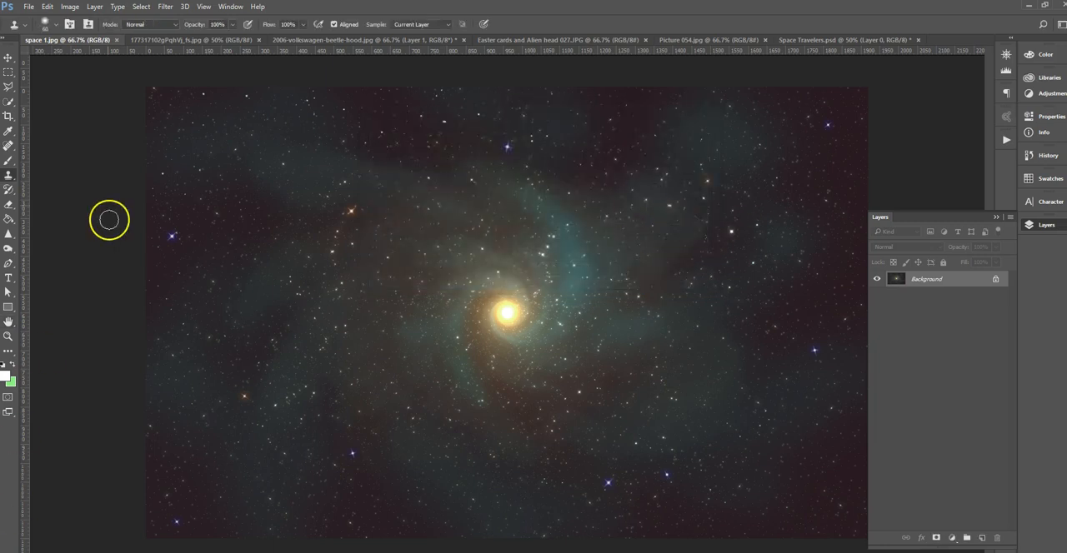
# Check the print size of space 1.jpg at 200 pixels/inch with resampling off, and discard the change.
pyautogui.click(69, 6)
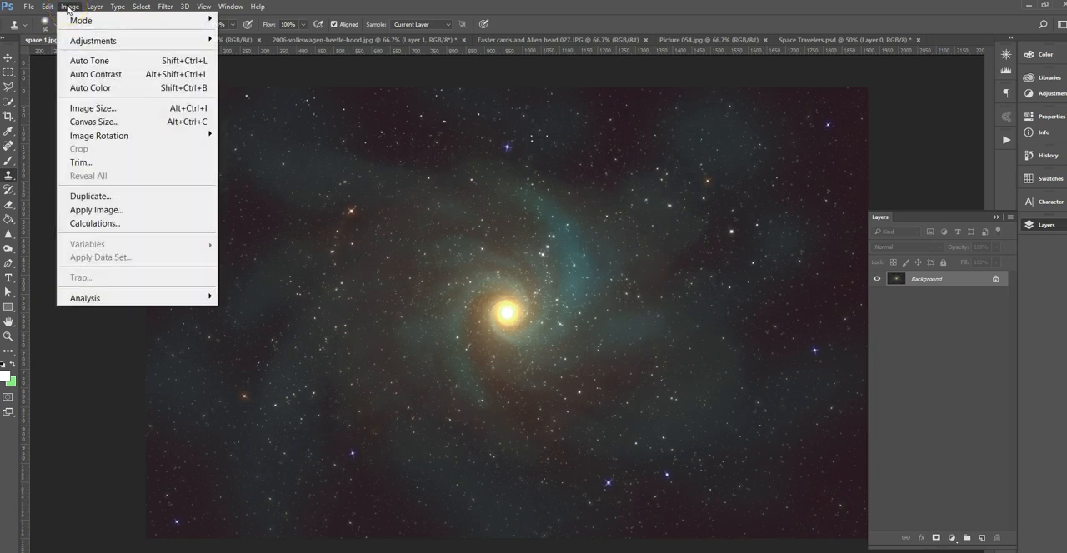
pyautogui.click(102, 108)
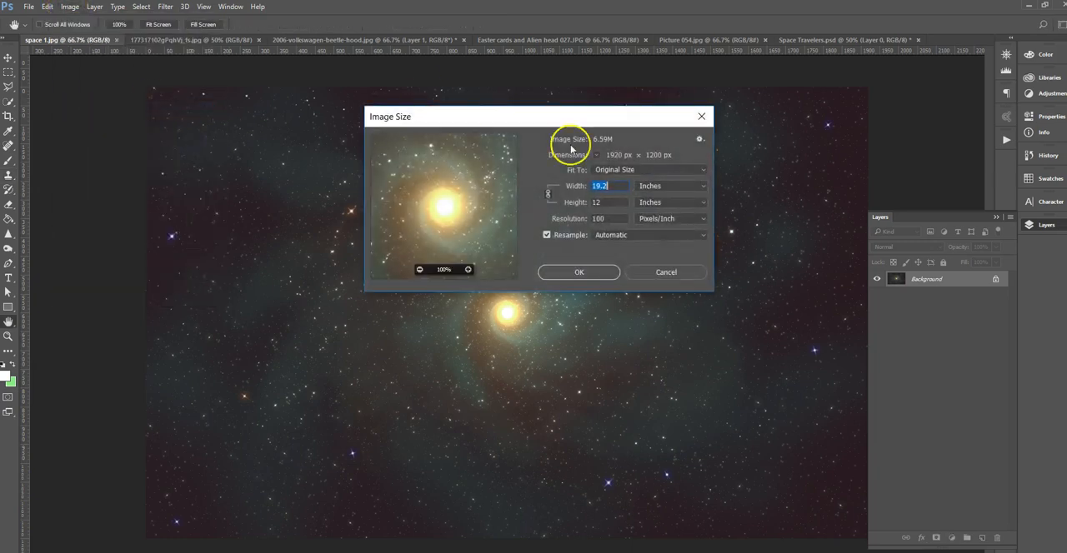
pyautogui.click(547, 236)
pyautogui.moveTo(616, 219); pyautogui.dragTo(586, 219)
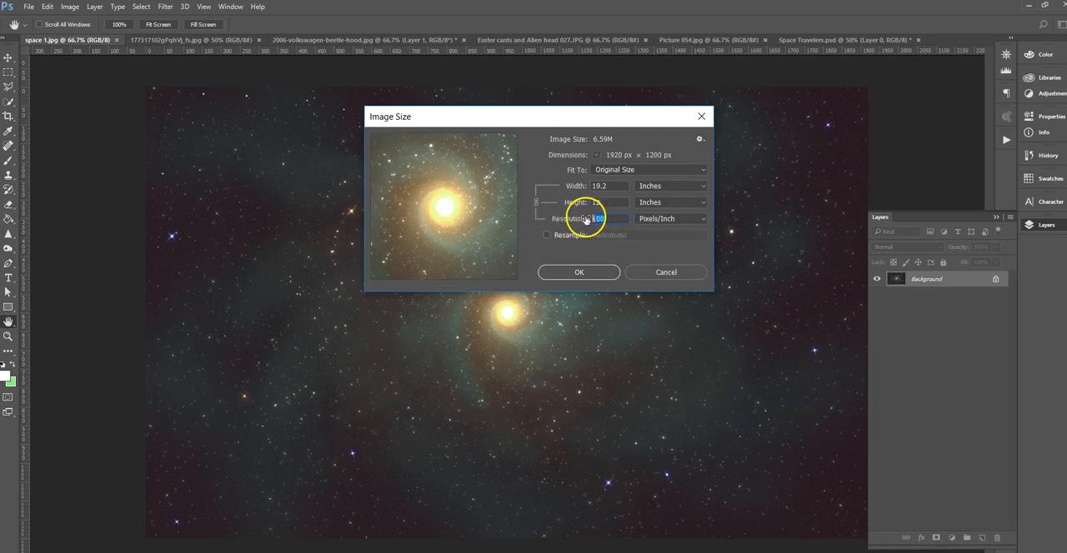
pyautogui.write('20')
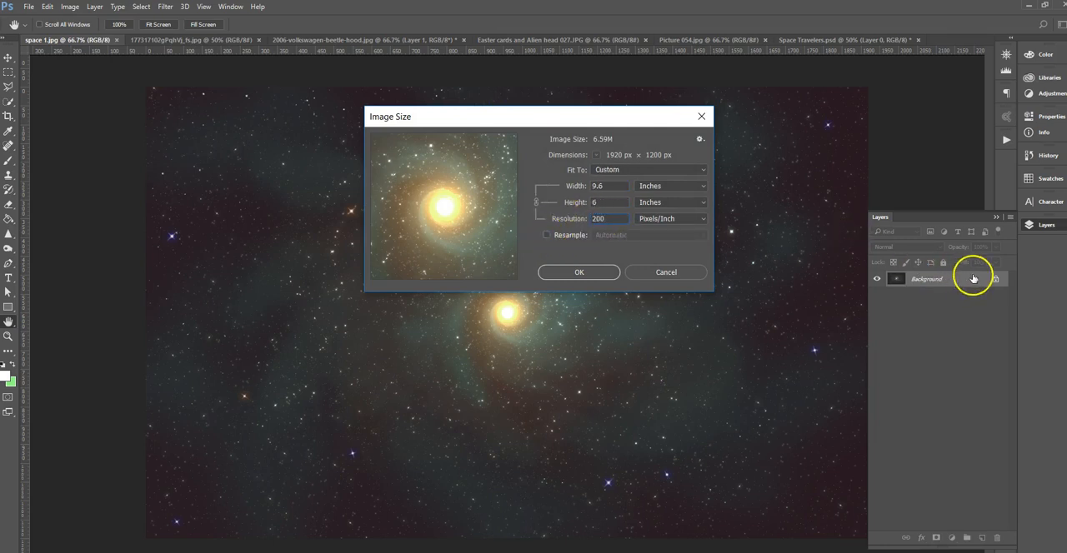
pyautogui.click(608, 200)
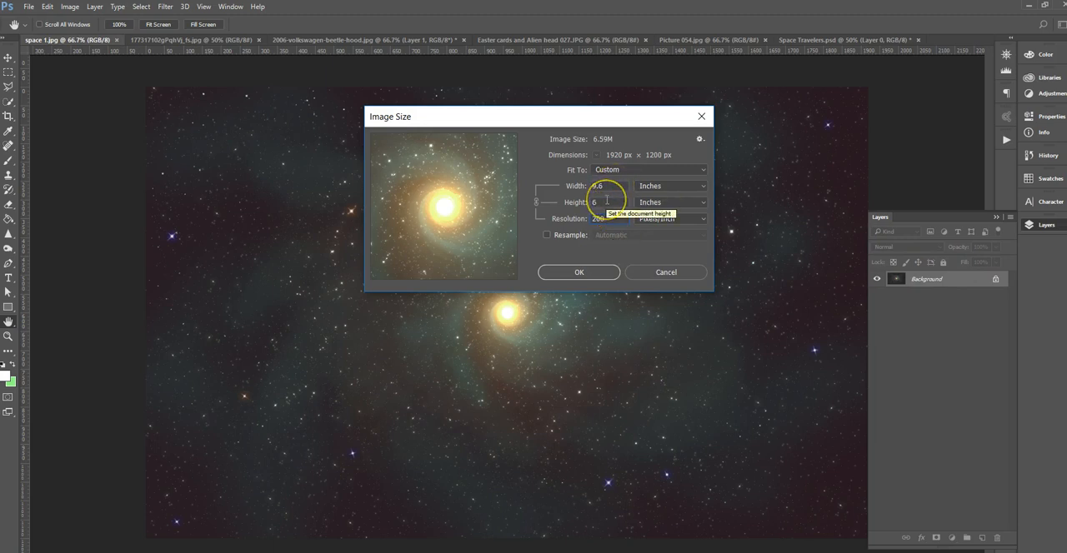
pyautogui.click(607, 201)
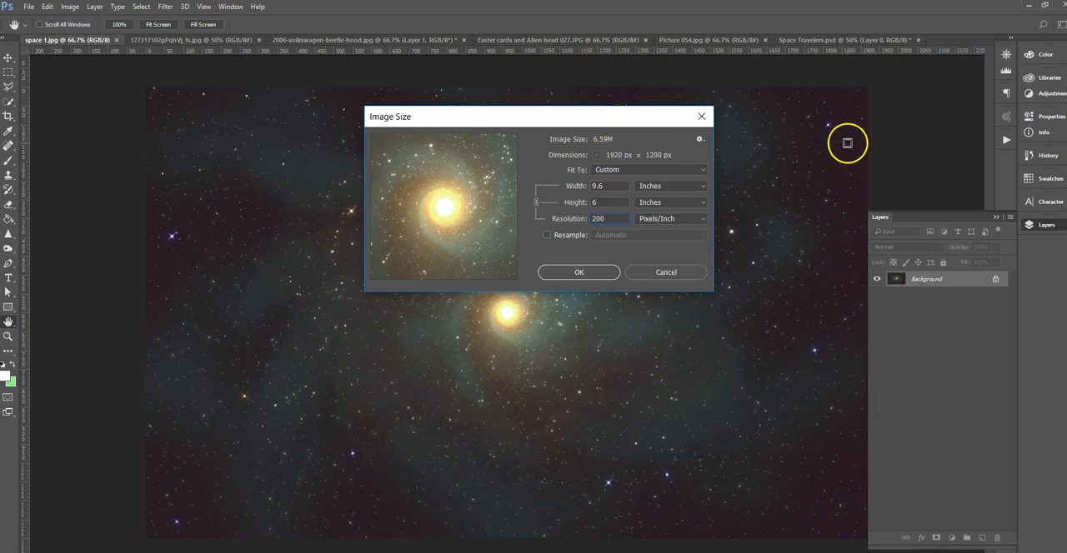
pyautogui.click(671, 272)
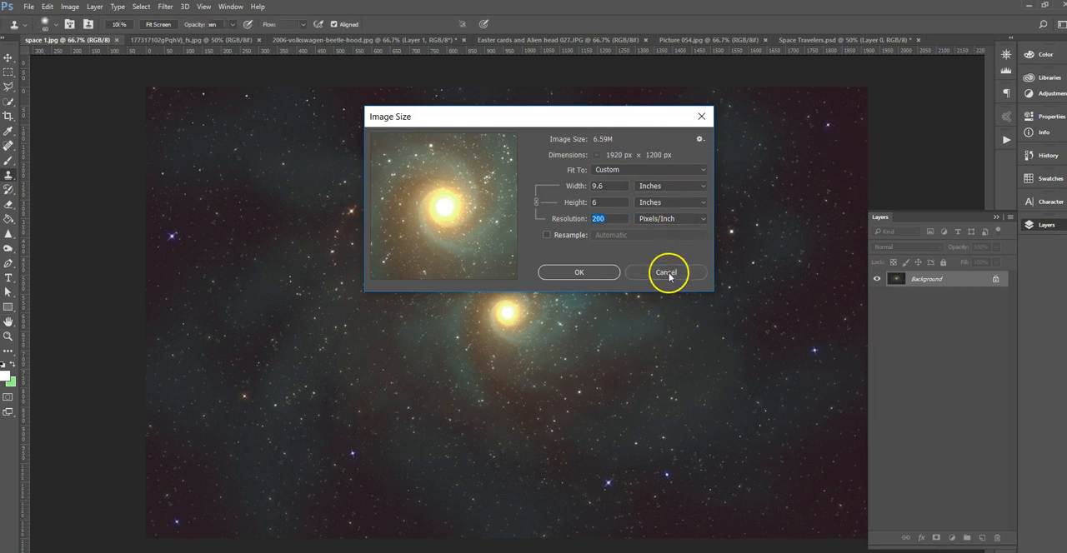
# Check the road photo's print size at 200 pixels/inch with resampling off, and discard the change.
pyautogui.click(155, 41)
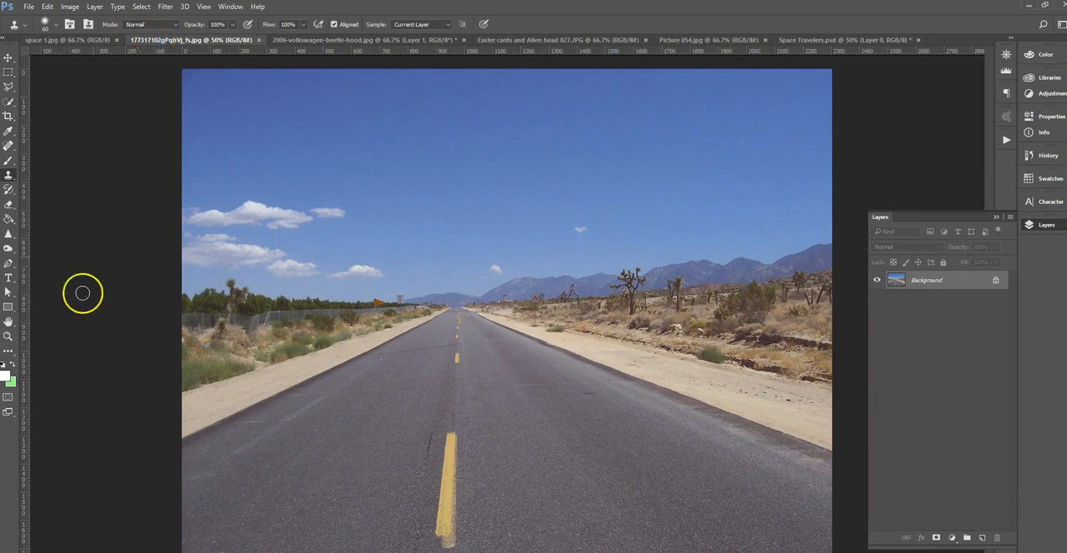
pyautogui.click(71, 7)
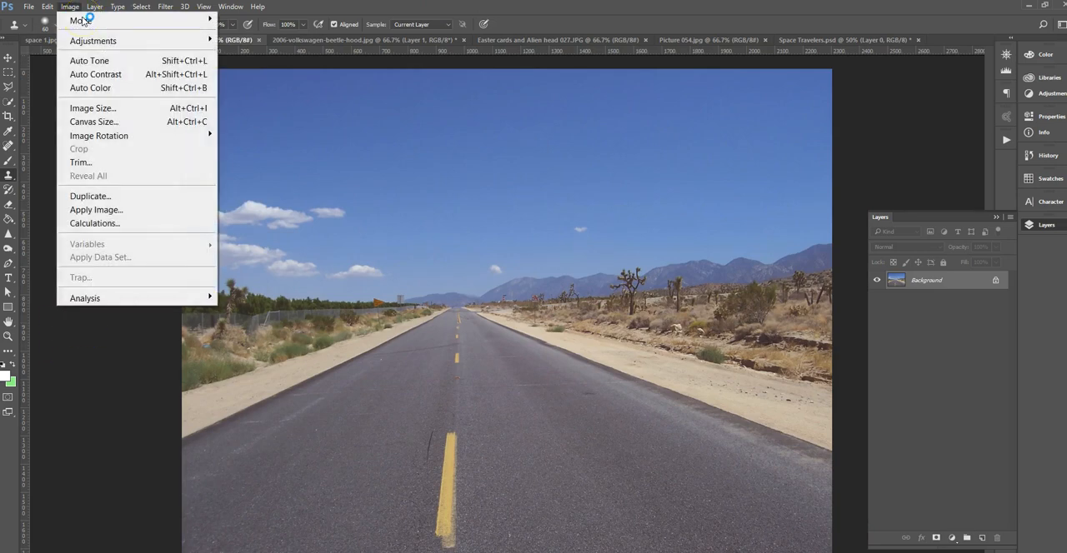
pyautogui.click(83, 108)
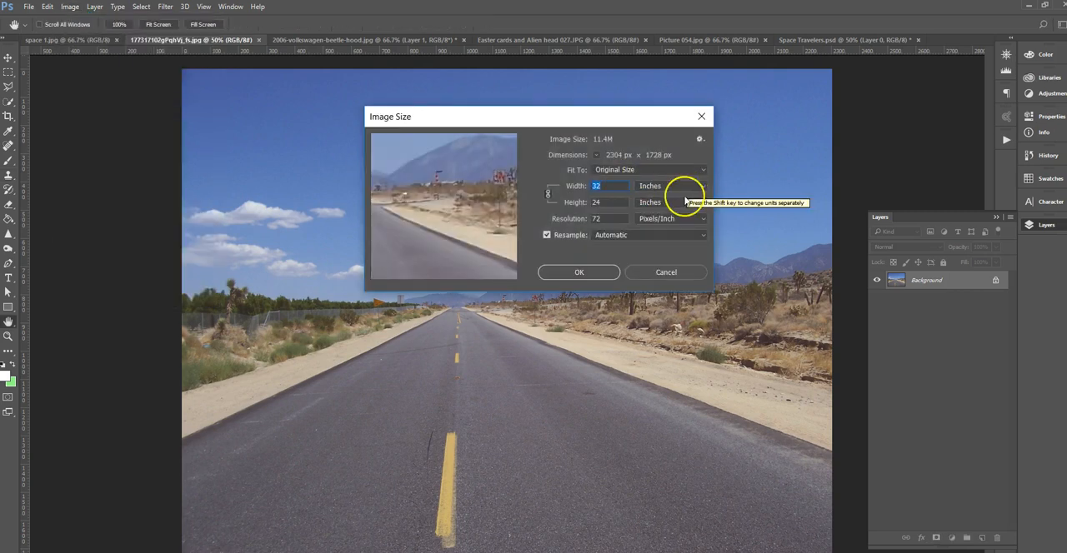
pyautogui.click(547, 236)
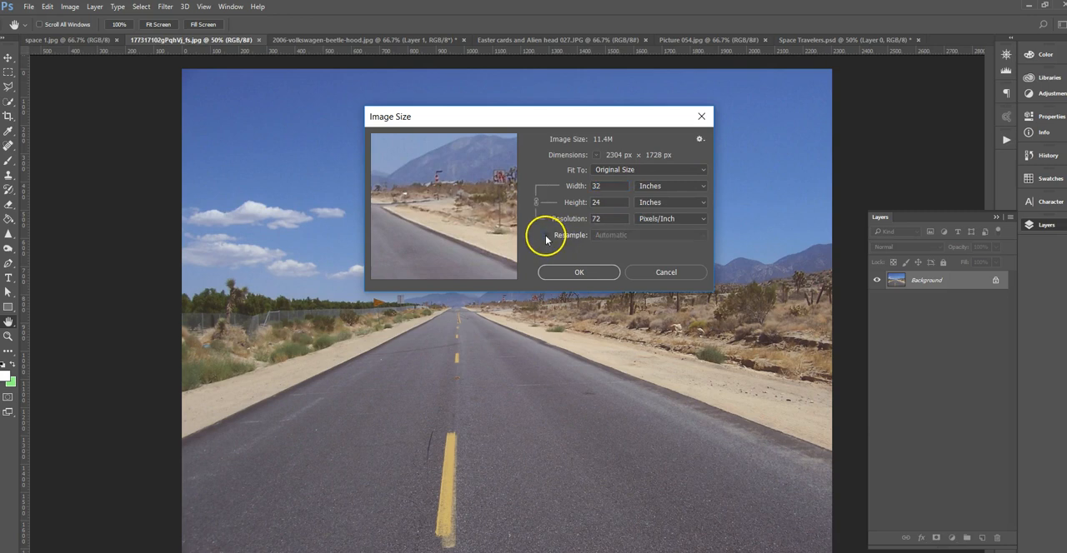
pyautogui.doubleClick(614, 219)
pyautogui.write('200')
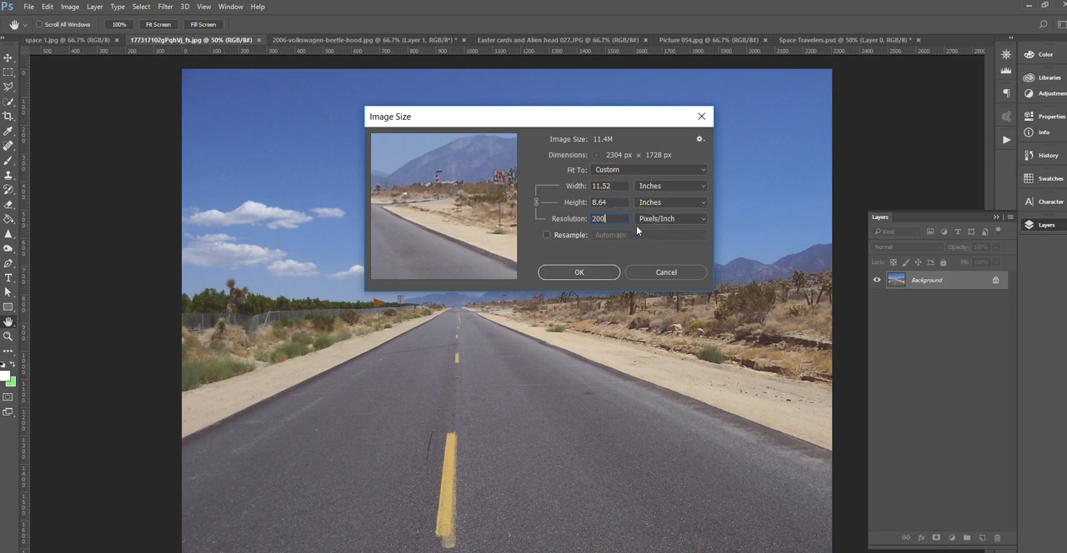
pyautogui.click(658, 269)
pyautogui.press('s')
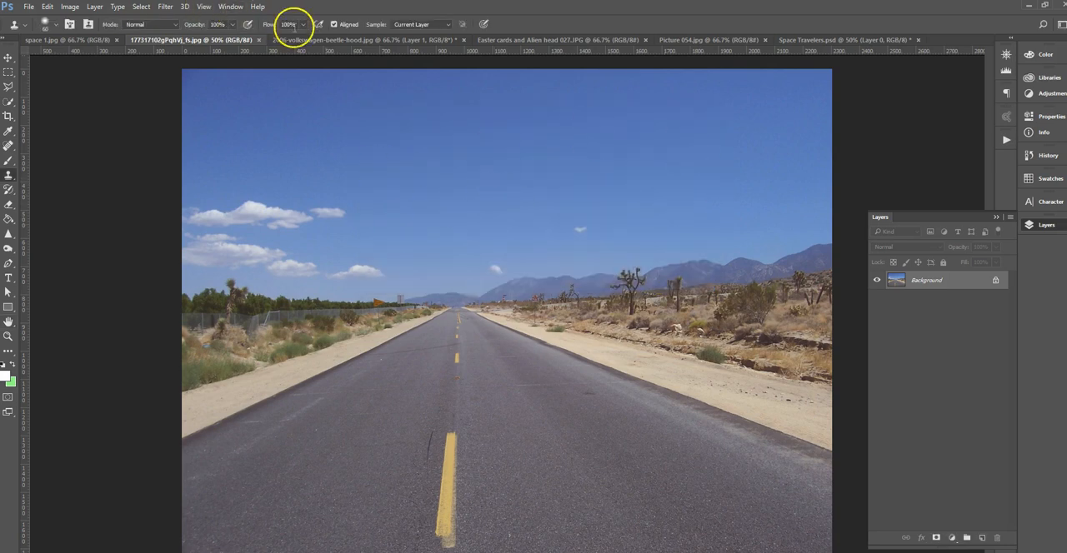
# Review the red Volkswagen Beetle photo and the marshmallow alien head photo among the source images.
pyautogui.click(325, 41)
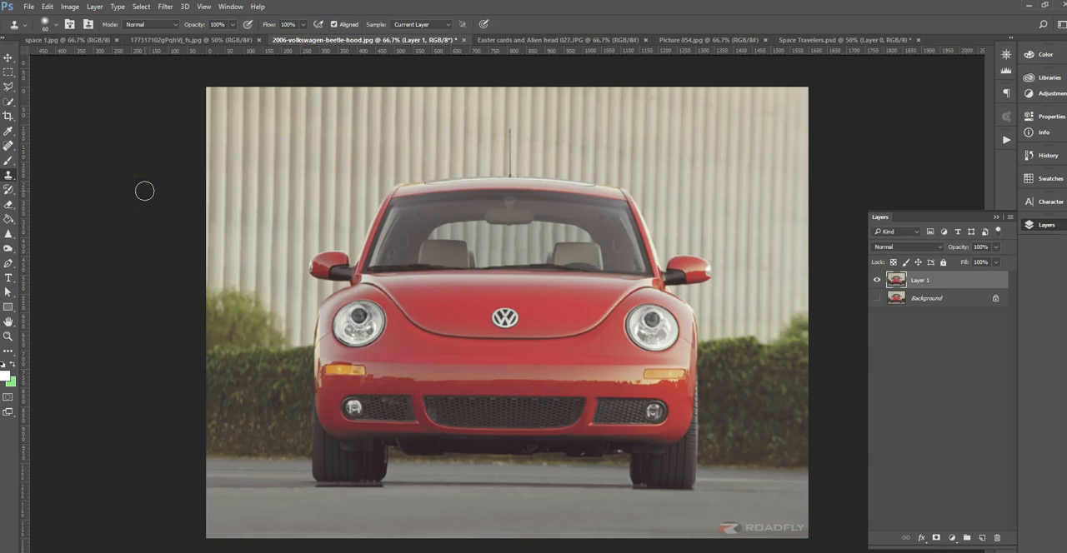
pyautogui.click(546, 40)
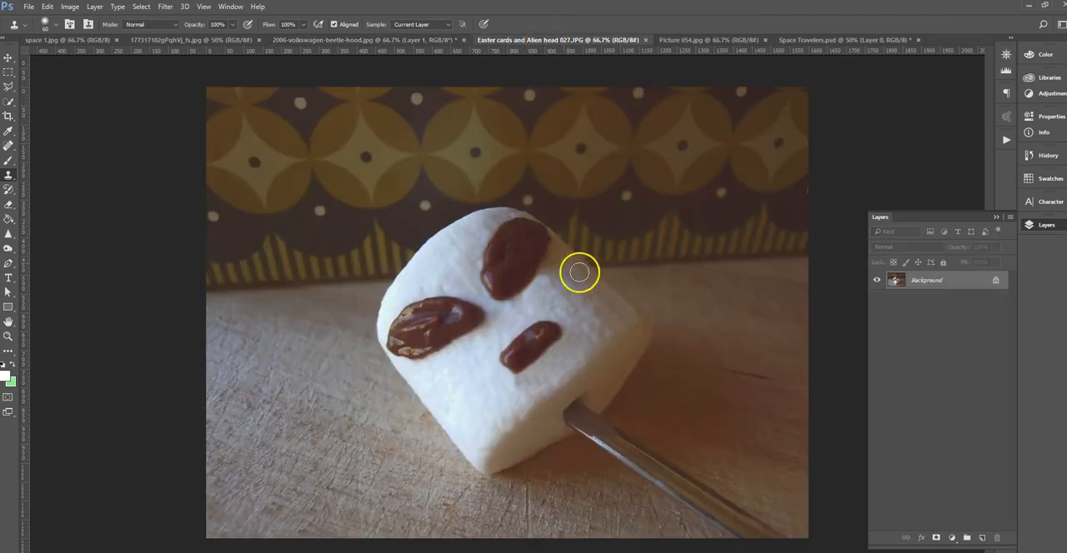
pyautogui.keyDown('alt'); pyautogui.click(561, 376); pyautogui.keyUp('alt')
# Create a new 9 x 7 inch landscape document at 200 pixels/inch in RGB Color with a white background.
pyautogui.click(9, 60)
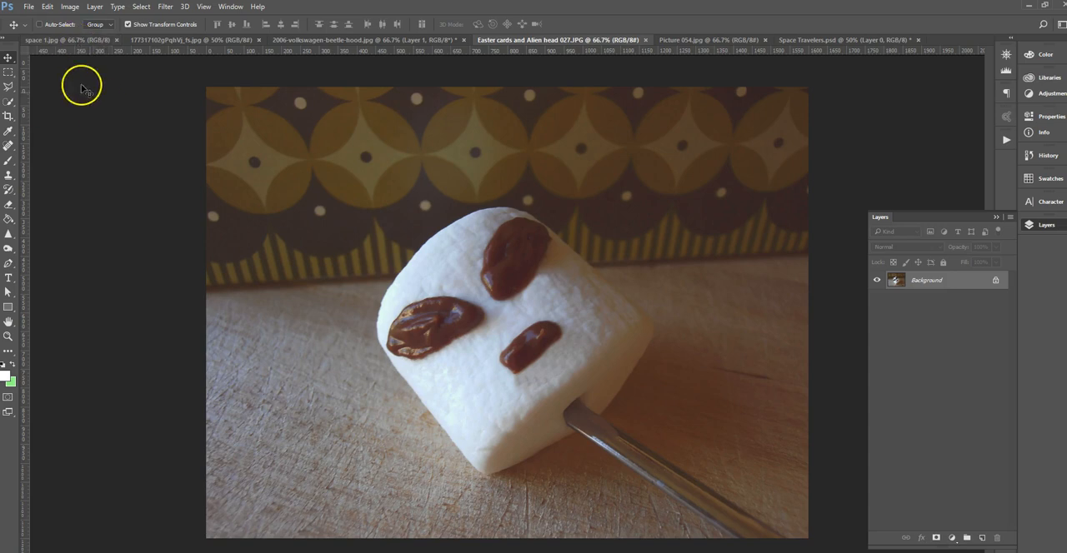
pyautogui.click(30, 7)
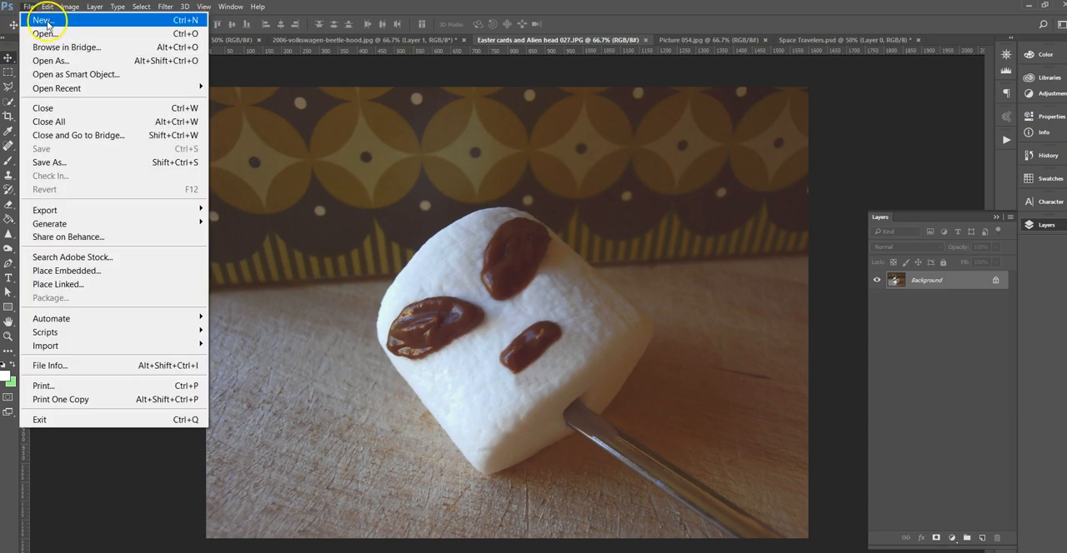
pyautogui.click(44, 19)
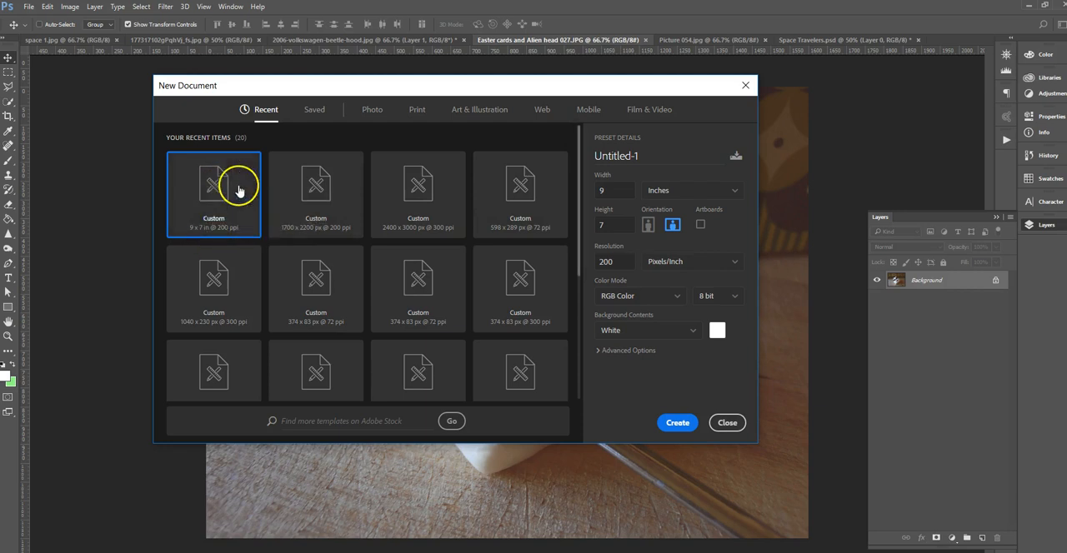
pyautogui.click(600, 191)
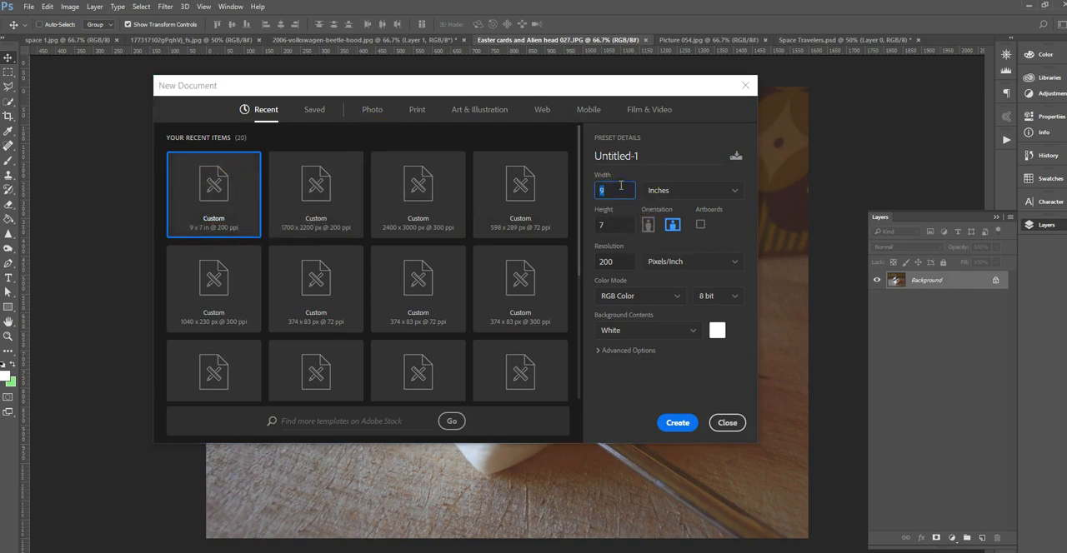
pyautogui.click(618, 224)
pyautogui.click(675, 229)
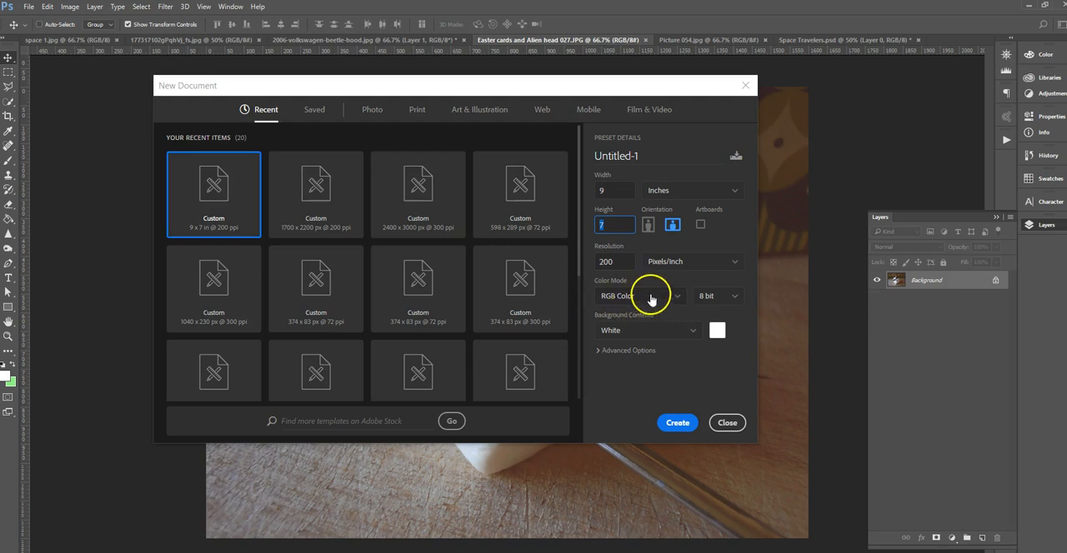
pyautogui.click(683, 424)
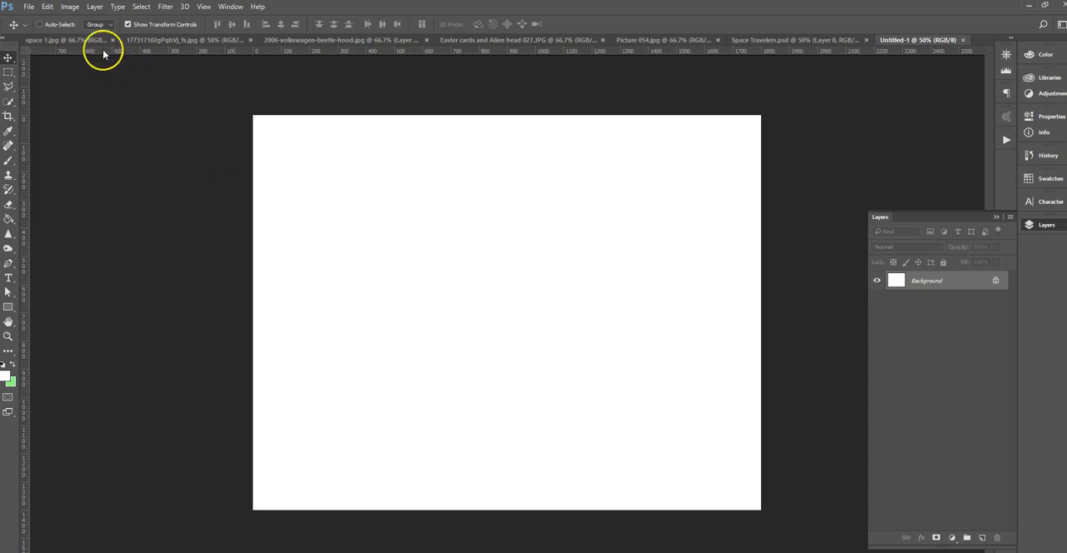
# Check the new blank document's image size without changing it.
pyautogui.click(70, 6)
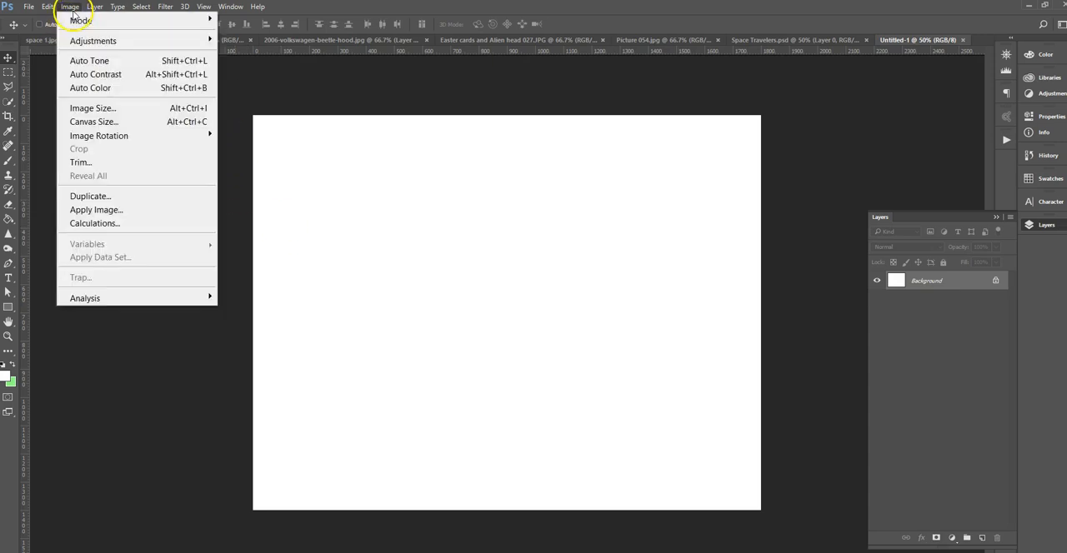
pyautogui.click(99, 109)
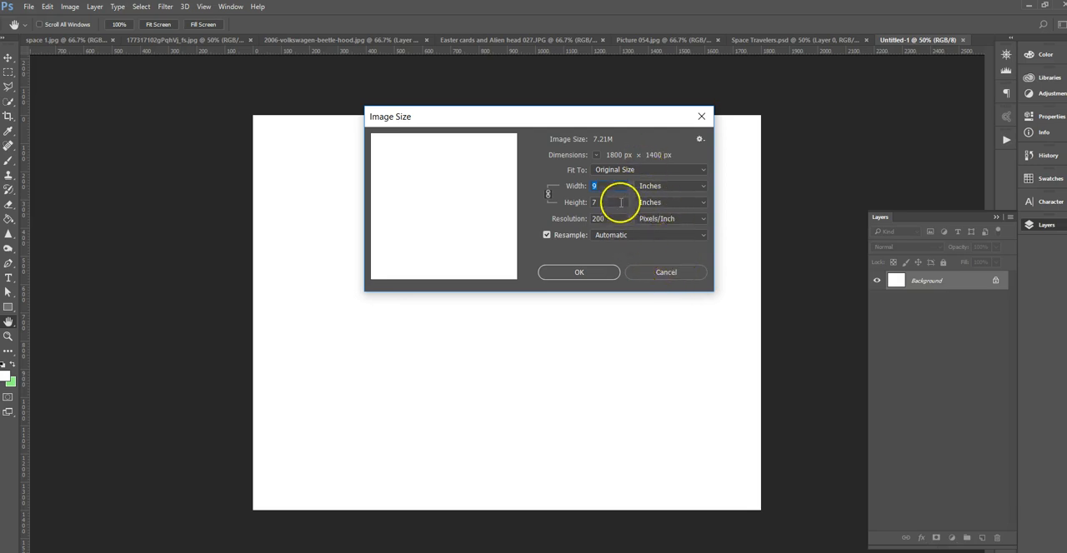
pyautogui.click(666, 273)
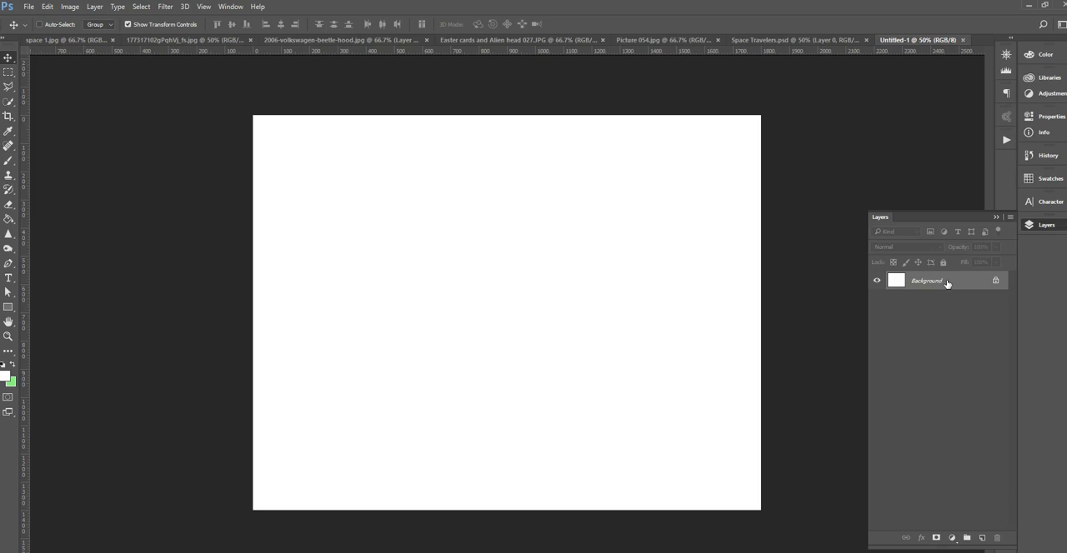
# Convert the space 1.jpg background into a regular layer and move it into the new blank document.
pyautogui.click(55, 40)
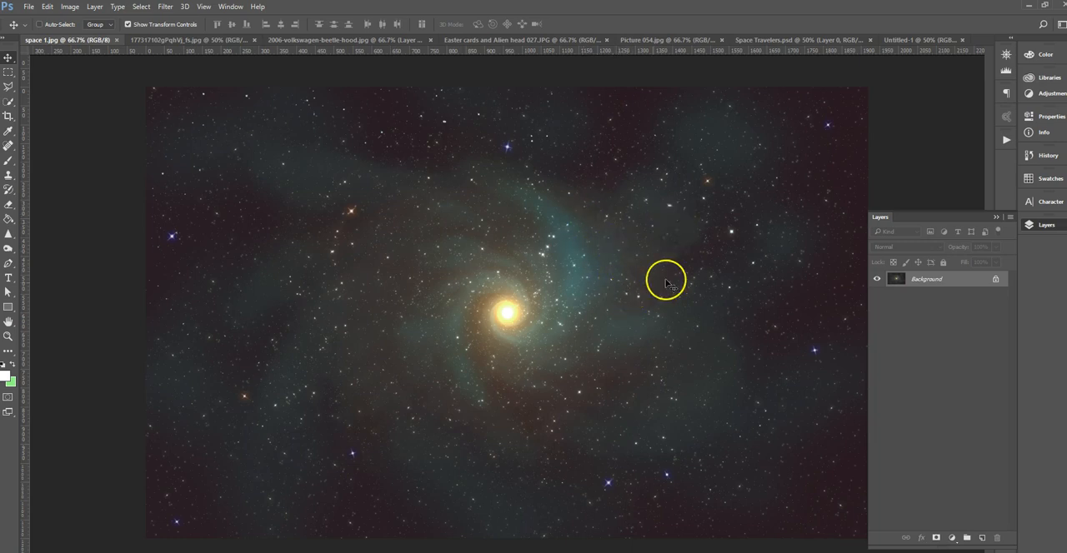
pyautogui.moveTo(626, 298); pyautogui.dragTo(932, 273)
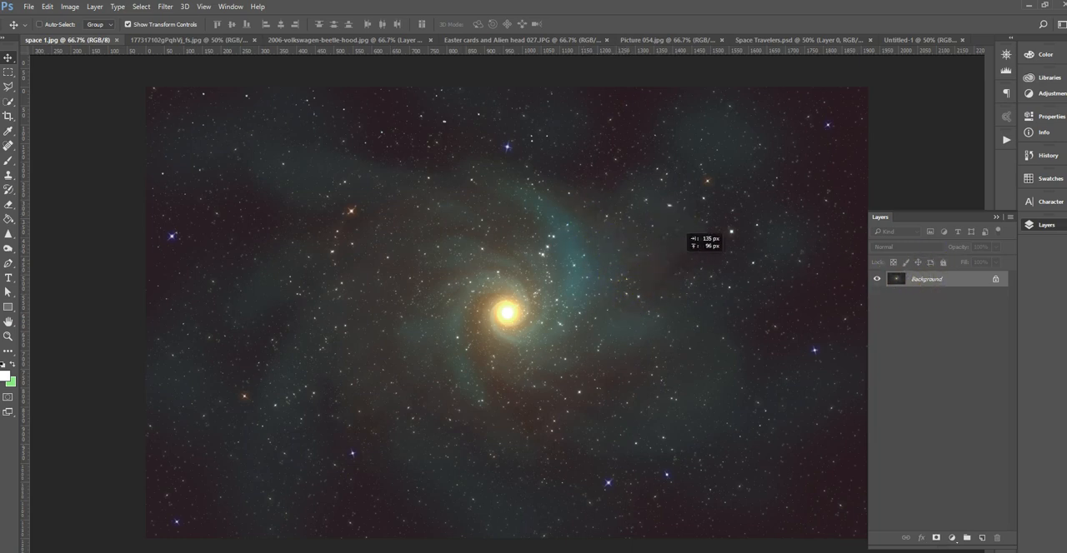
pyautogui.doubleClick(927, 279)
pyautogui.click(635, 191)
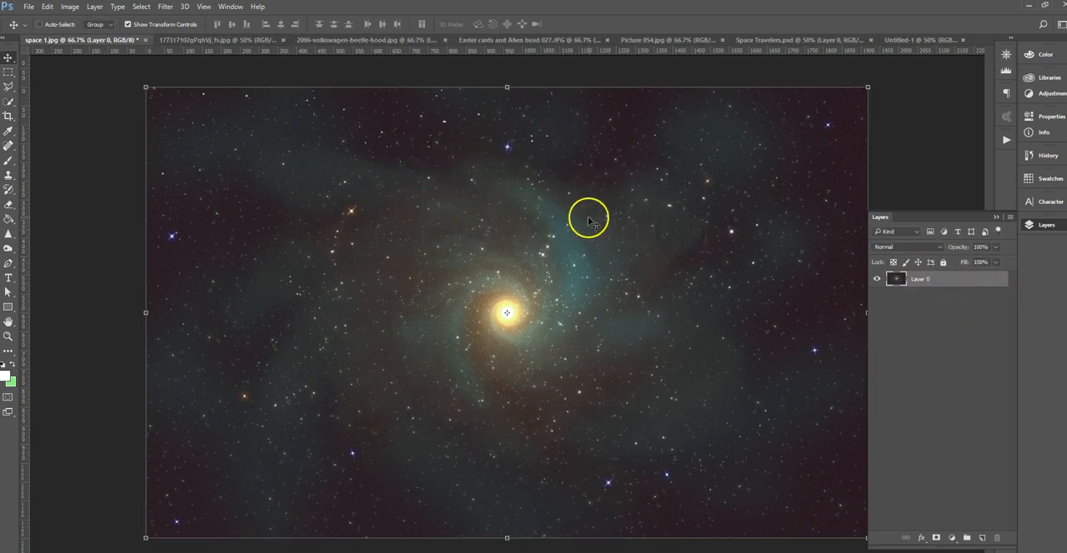
pyautogui.moveTo(622, 257); pyautogui.dragTo(588, 313)
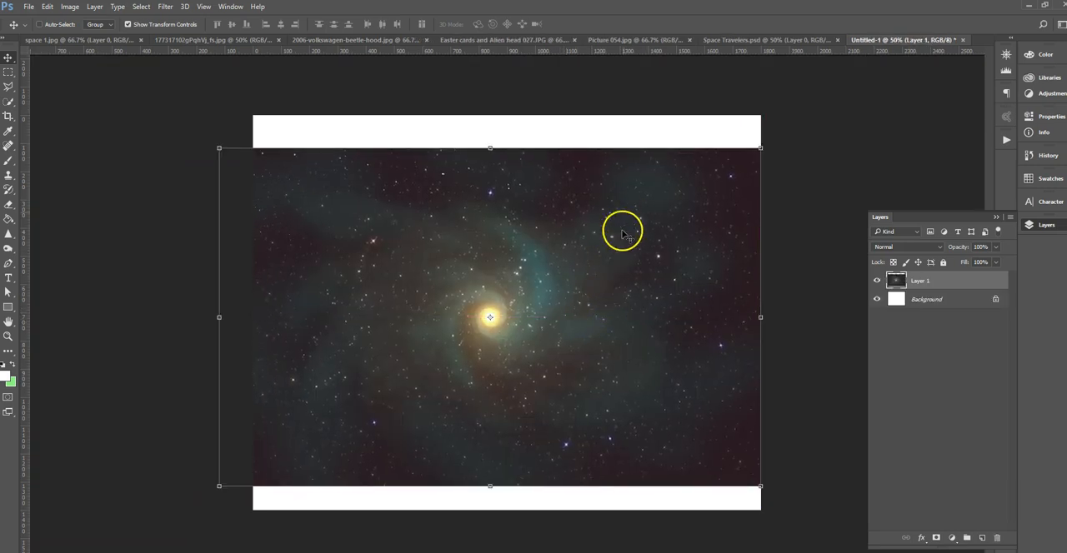
# Scale the space layer up to about 121% and position it to cover the whole canvas.
pyautogui.press('ctrl')
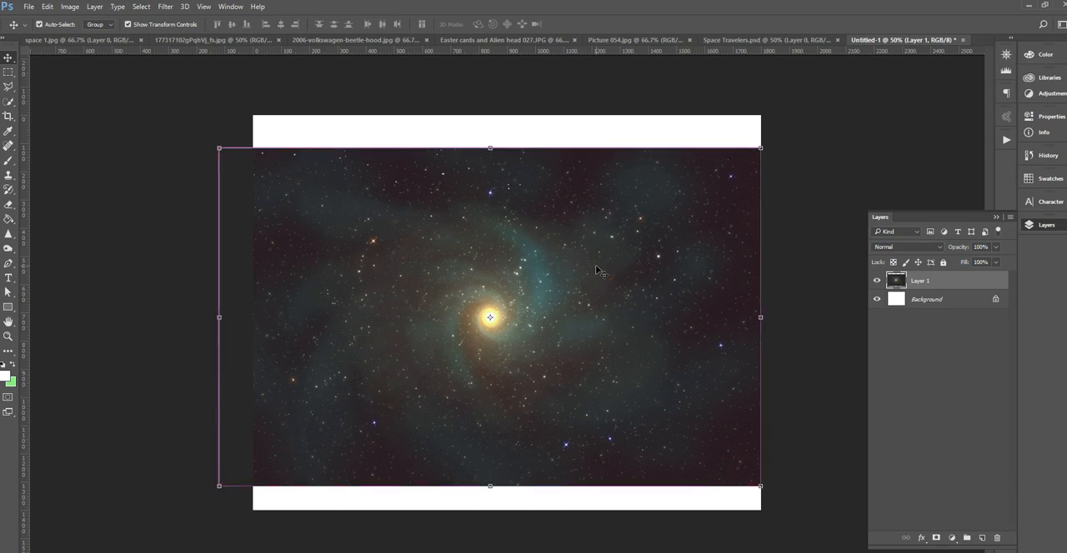
pyautogui.moveTo(759, 146); pyautogui.dragTo(821, 108)
pyautogui.moveTo(655, 243); pyautogui.dragTo(657, 236)
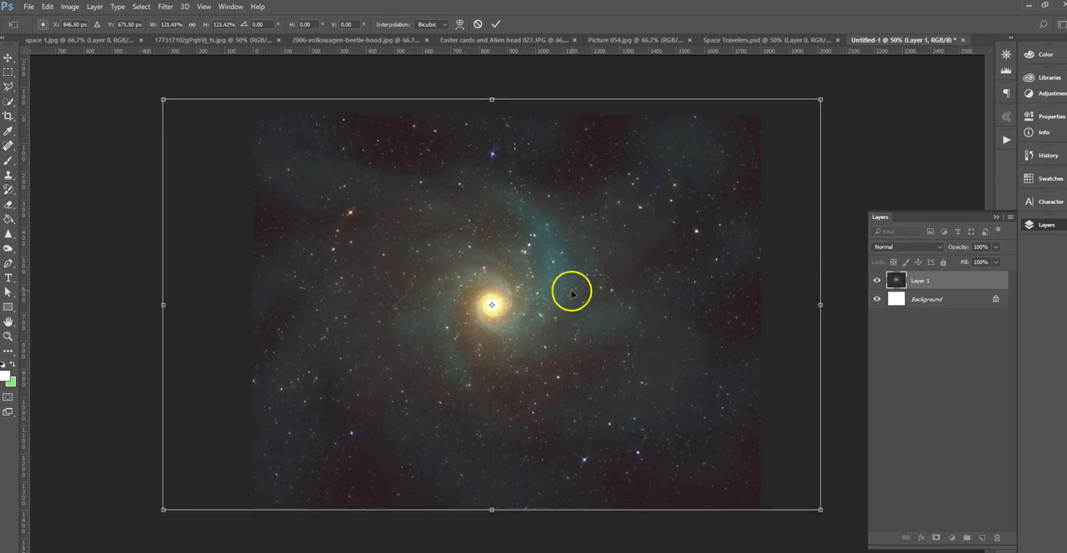
pyautogui.click(496, 26)
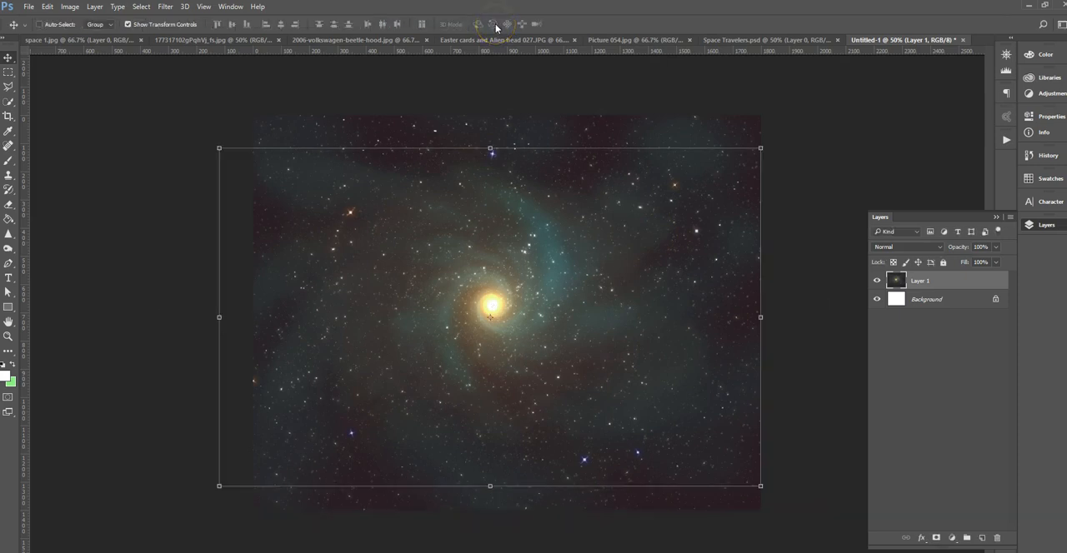
# Save the composite in Photoshop format as Space Travelers2.psd in the Lesson 5 - Space Traveling Volkwagen folder.
pyautogui.click(29, 8)
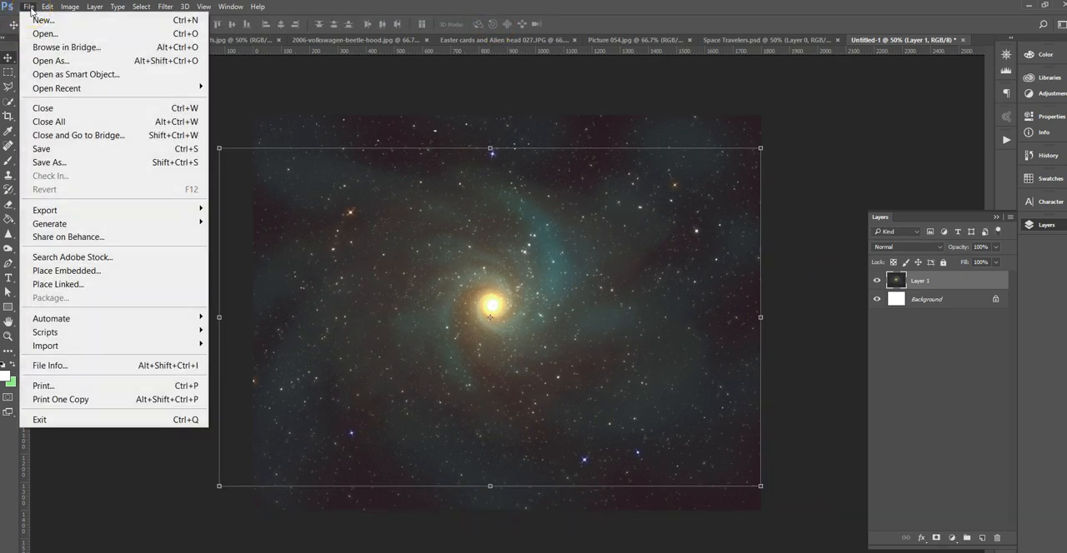
pyautogui.click(73, 163)
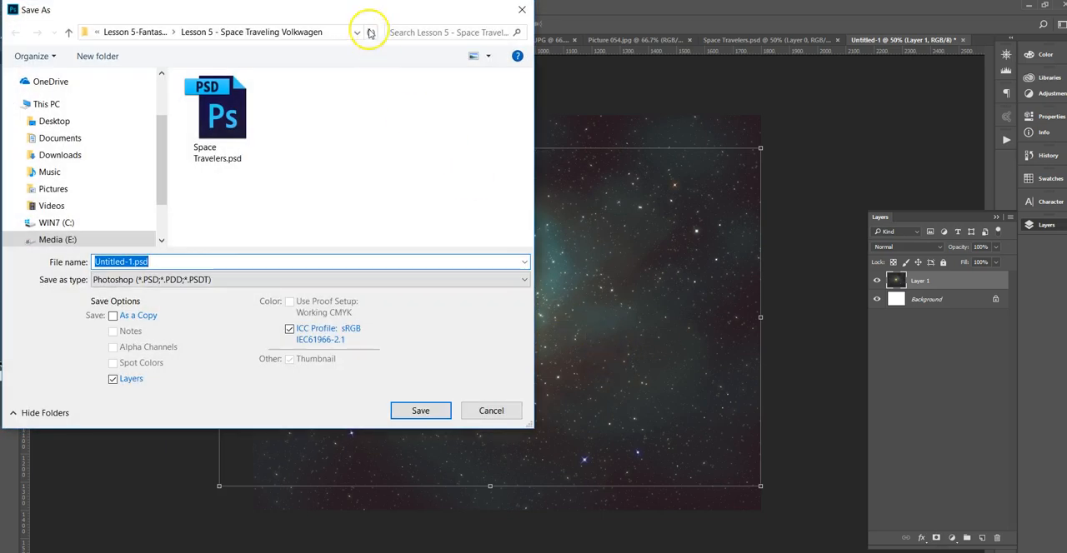
pyautogui.moveTo(326, 10); pyautogui.dragTo(555, 42)
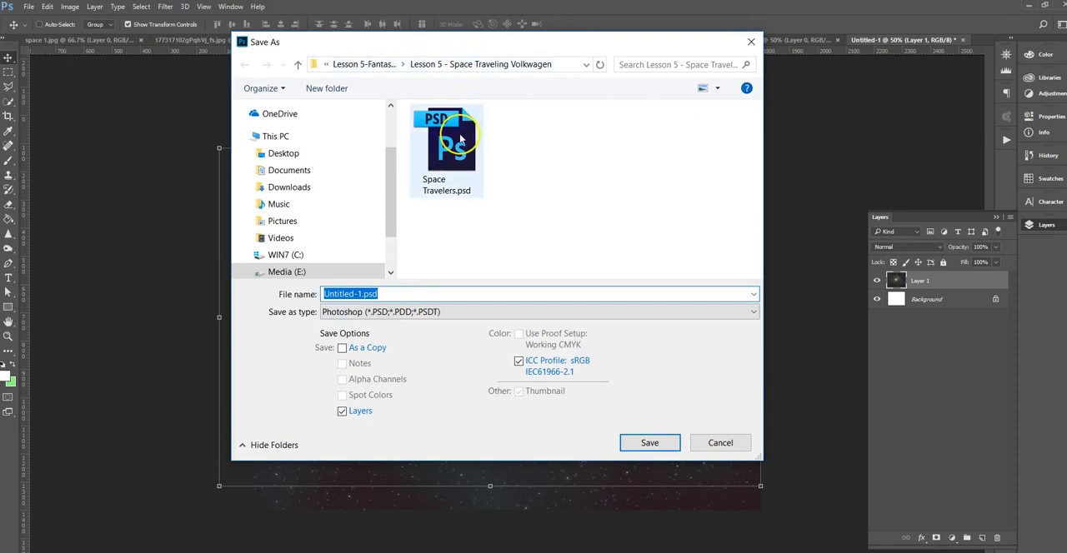
pyautogui.write('s')
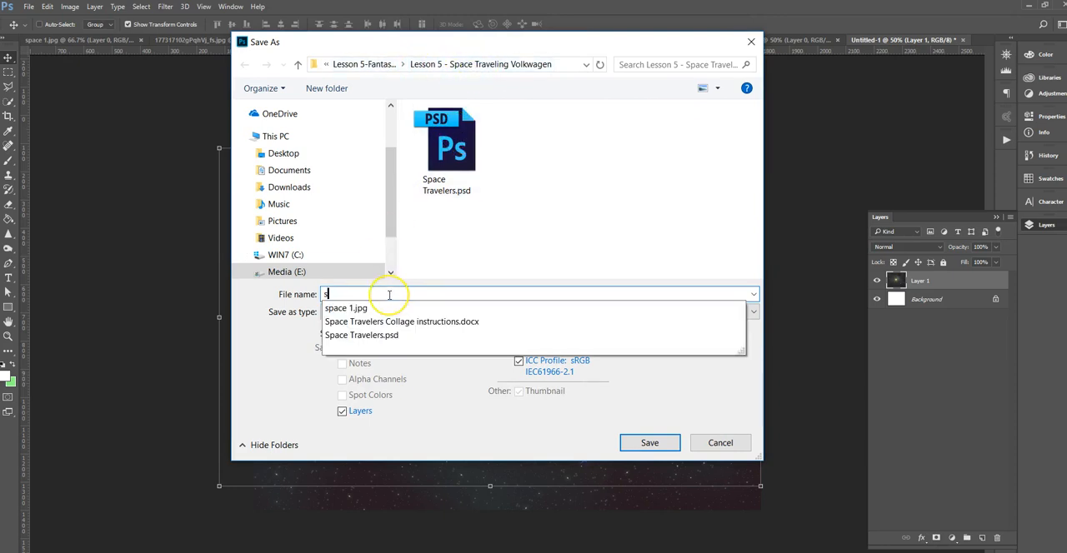
pyautogui.click(442, 196)
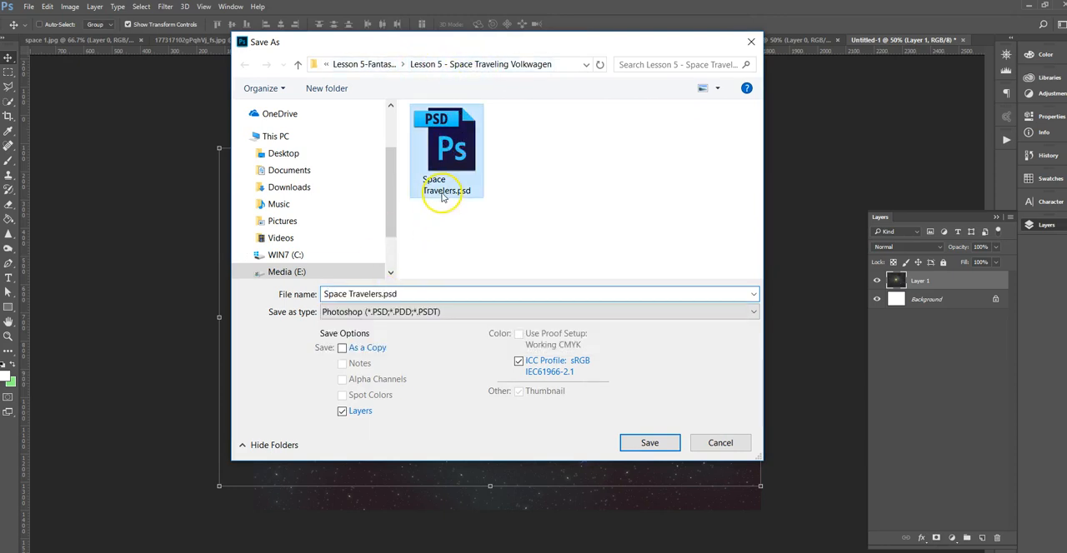
pyautogui.click(382, 294)
pyautogui.click(382, 294)
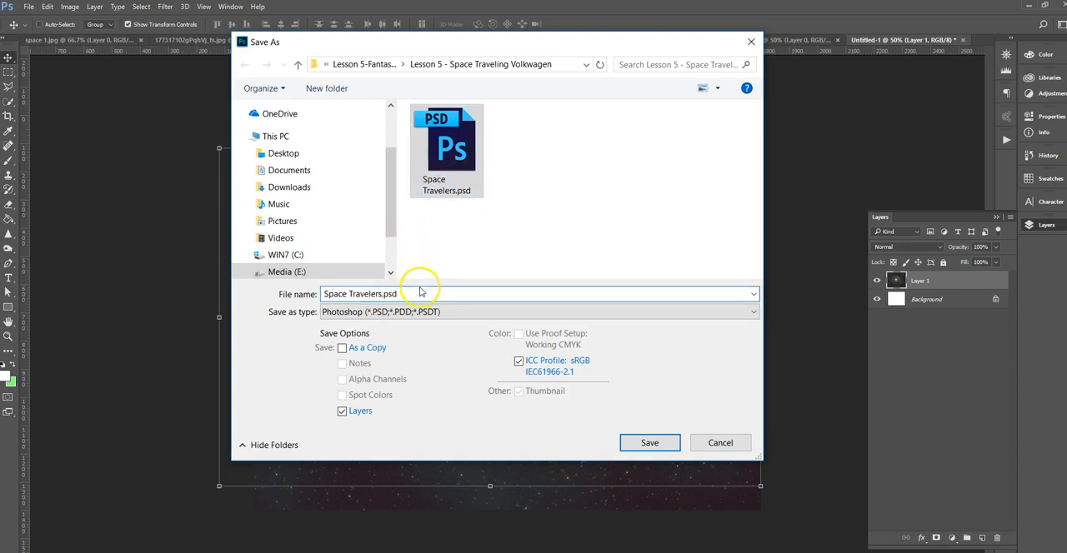
pyautogui.write('2')
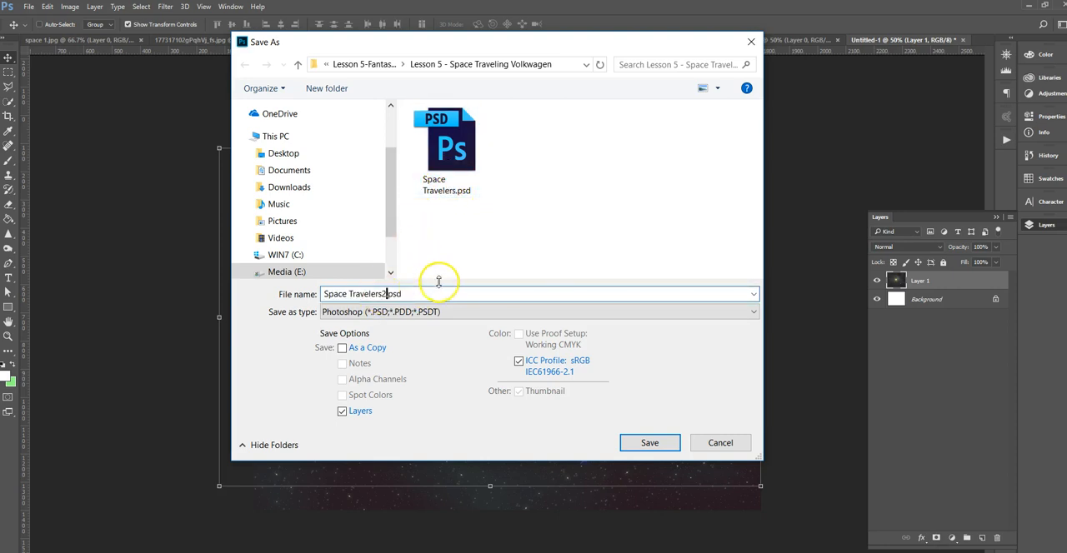
pyautogui.click(651, 443)
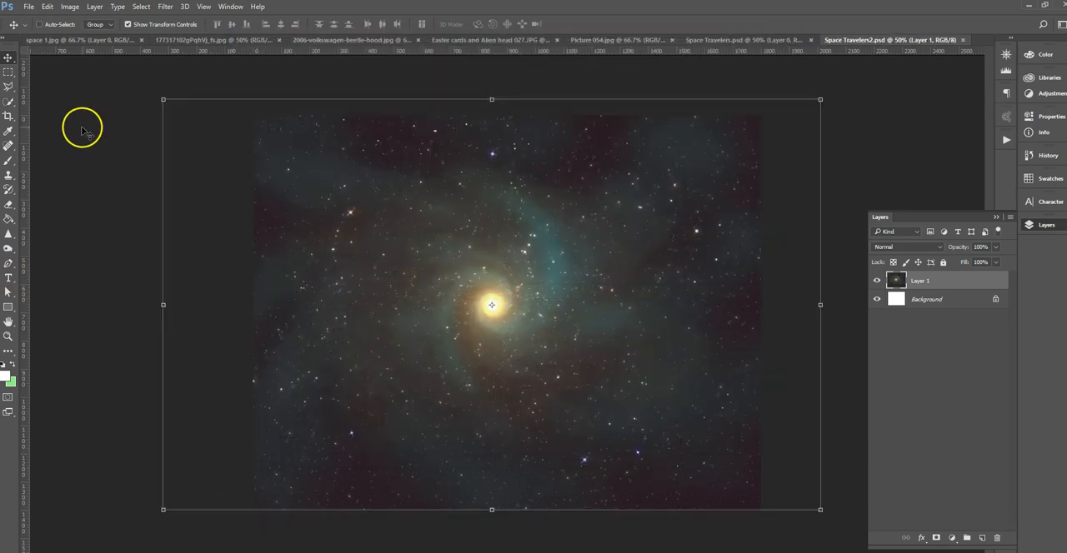
# Save the composite under a new file name made of the student's name and "#5 surreal final", in Photoshop format.
pyautogui.click(29, 6)
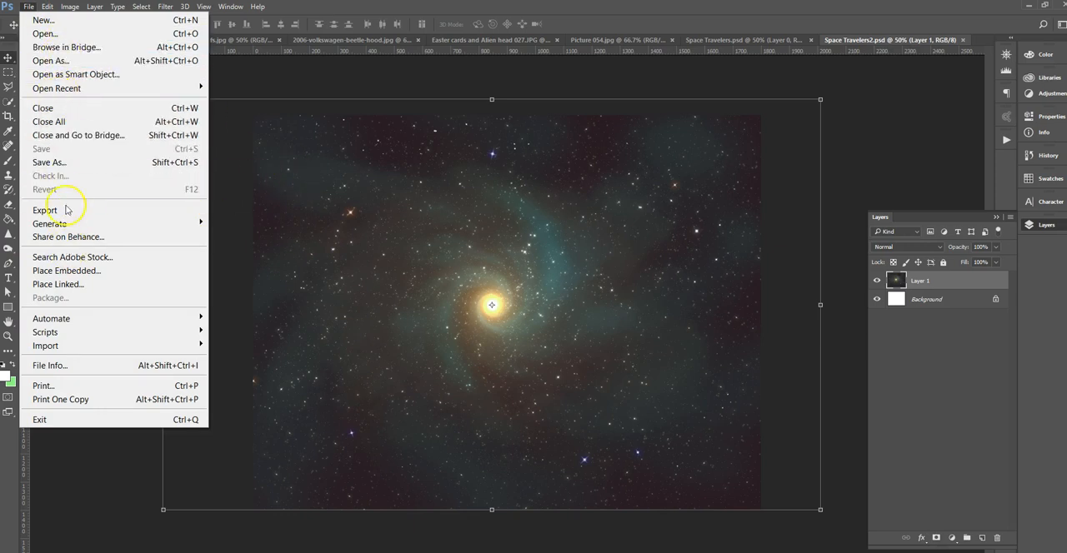
pyautogui.click(76, 163)
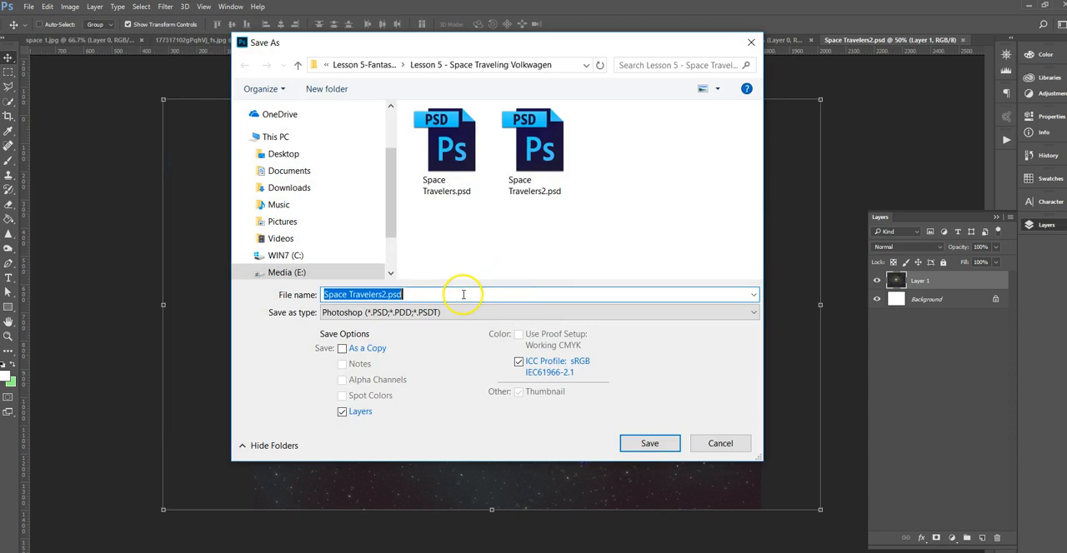
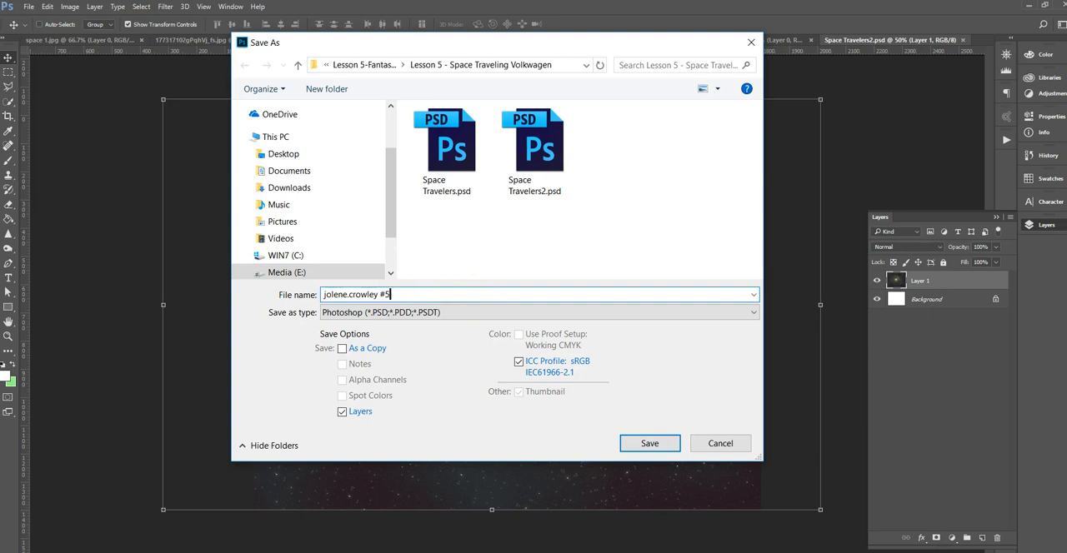
pyautogui.click(406, 294)
pyautogui.click(402, 292)
pyautogui.write('surreal final')
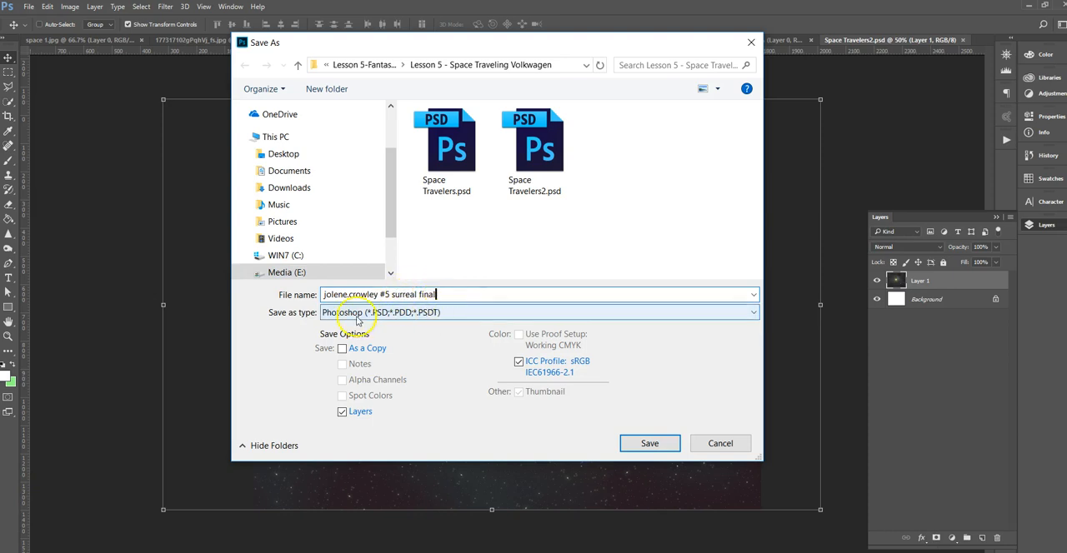
pyautogui.click(394, 315)
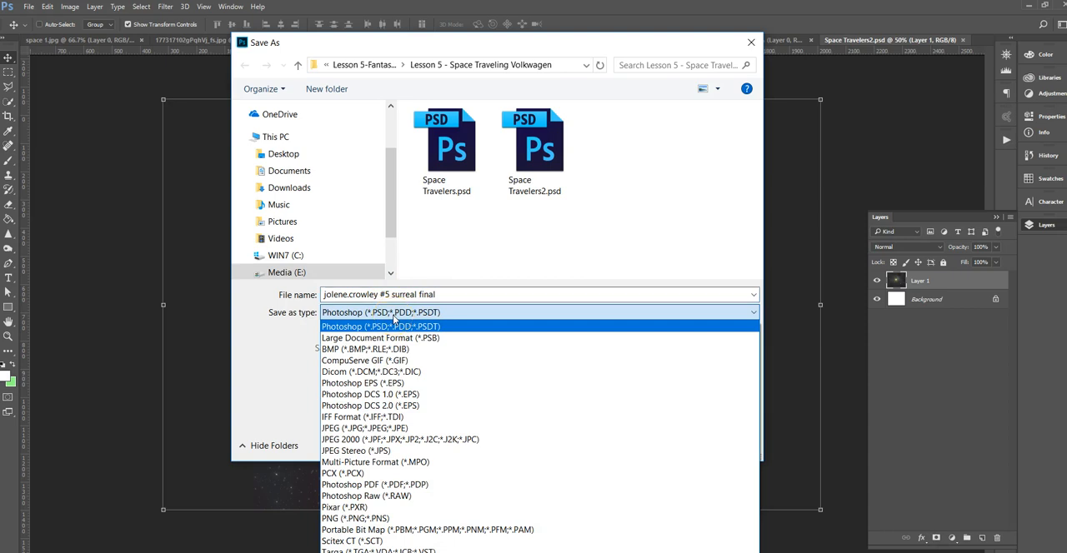
pyautogui.click(399, 329)
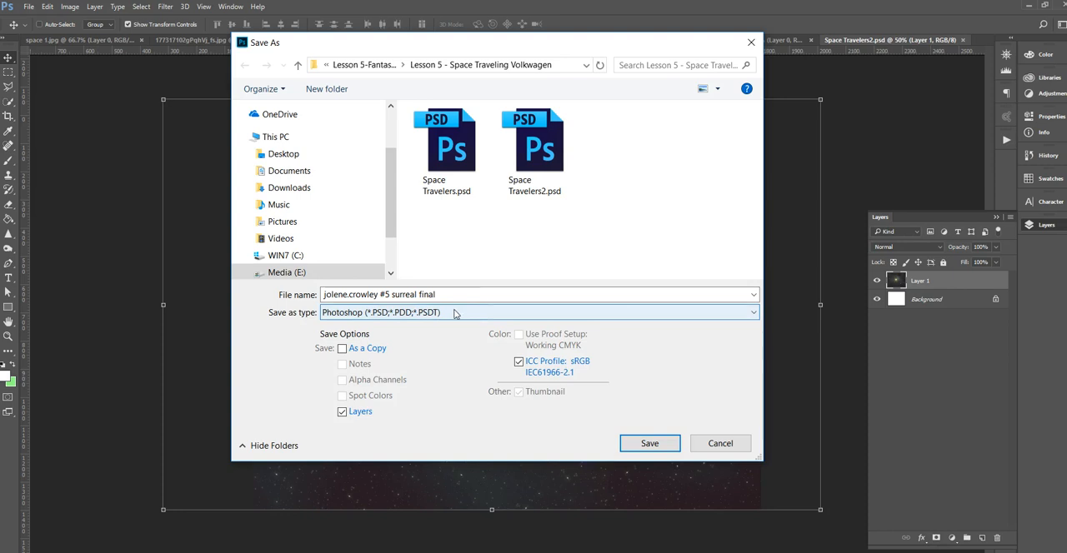
pyautogui.click(640, 445)
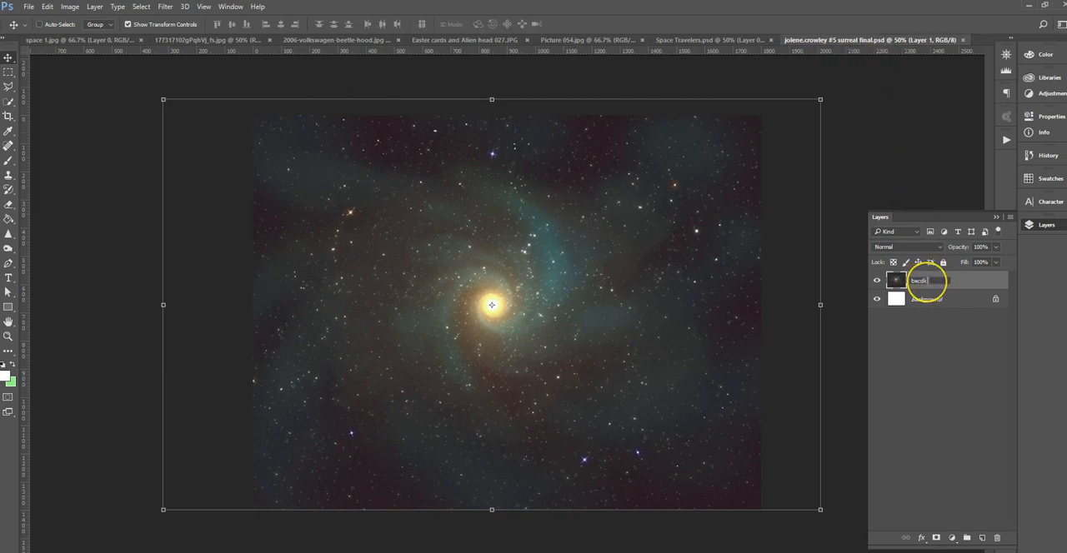
# Rename the space image's layer to "background".
pyautogui.click(924, 281)
pyautogui.write('background')
pyautogui.press('Return')
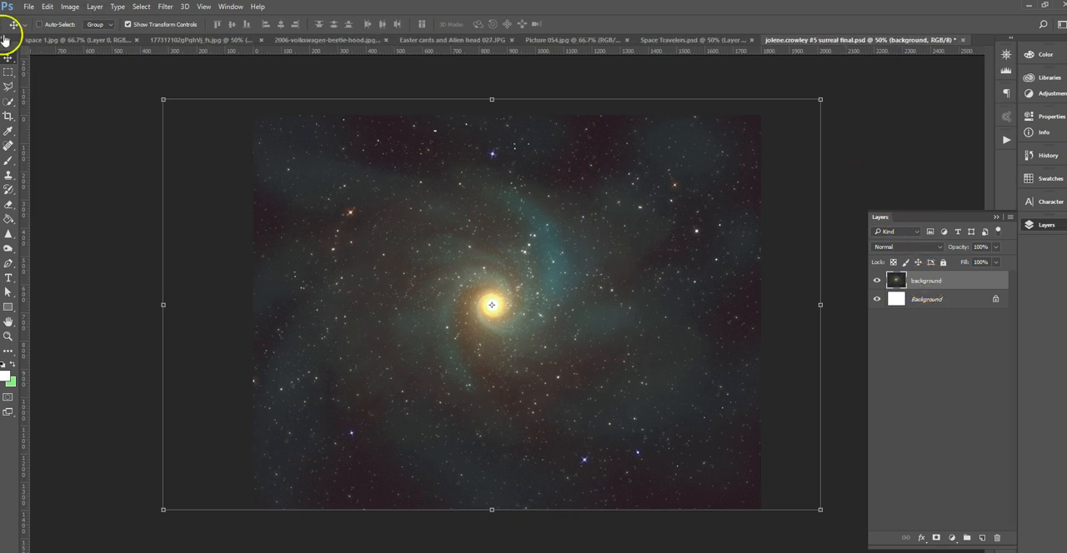
# Close space 1.jpg without saving its changes.
pyautogui.click(74, 40)
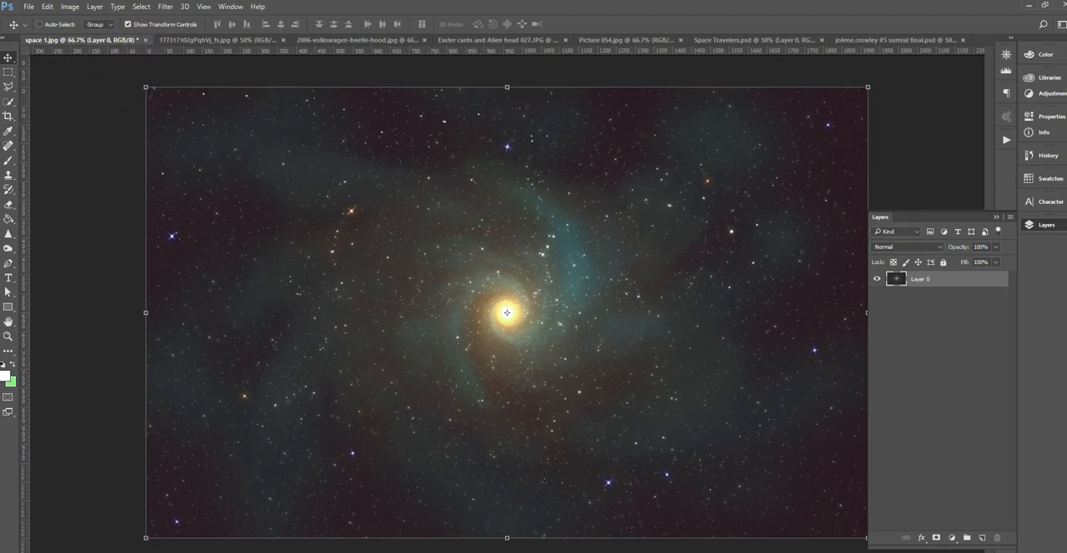
pyautogui.click(146, 40)
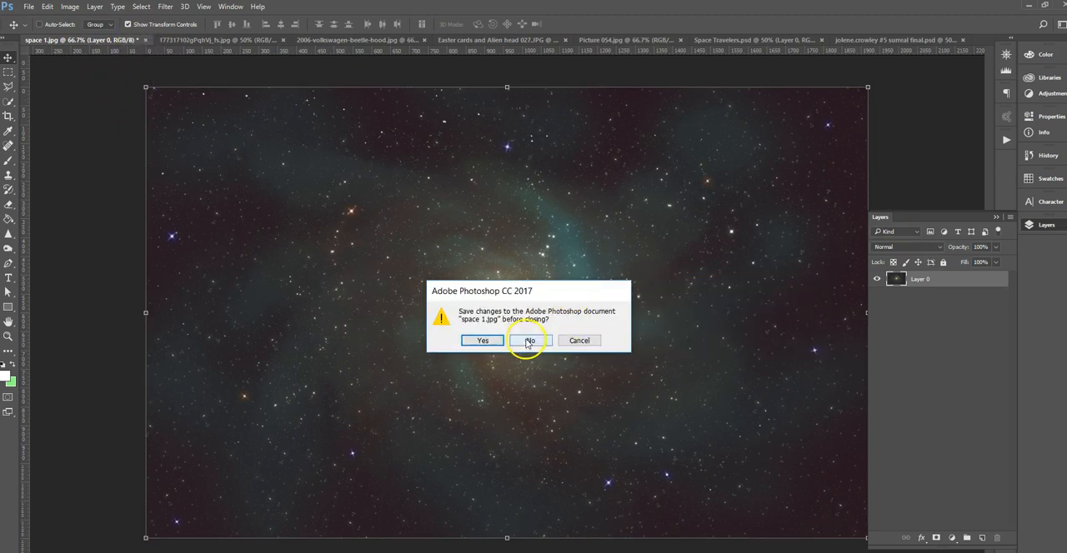
pyautogui.click(528, 345)
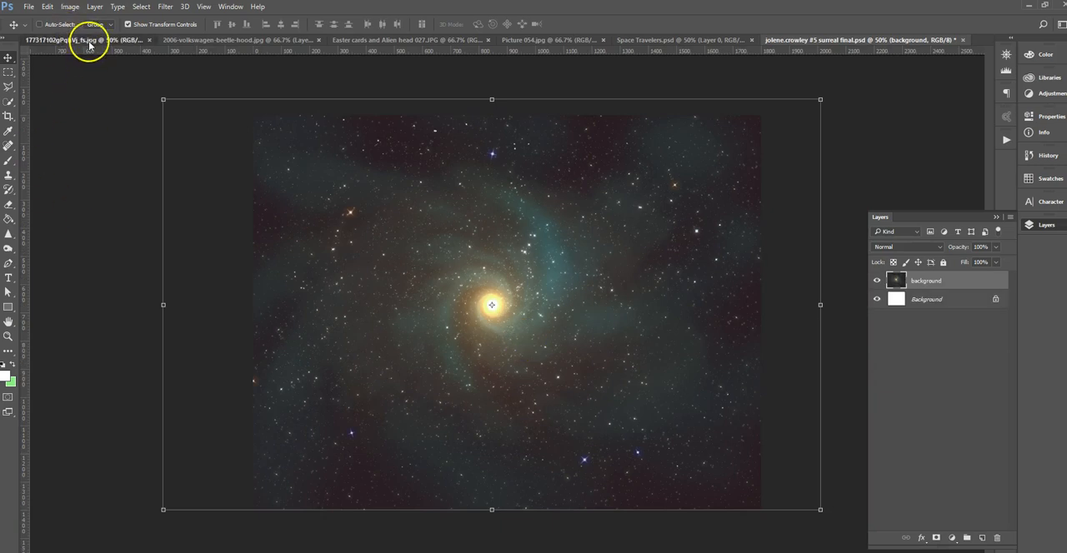
# Outline the road in the desert road photo with the Polygonal Lasso, from the horizon down to the image's lower edge.
pyautogui.click(86, 40)
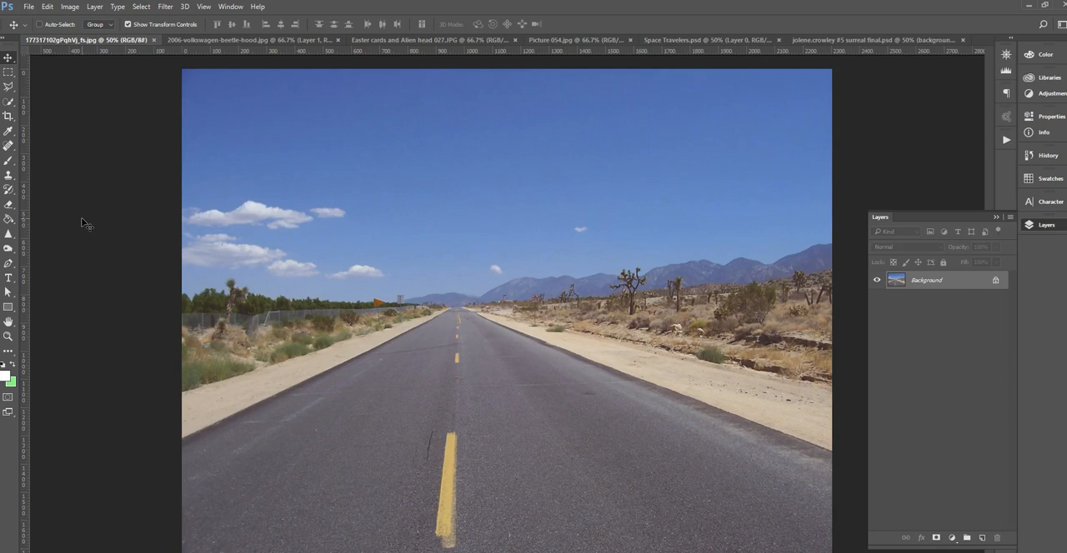
pyautogui.click(9, 92)
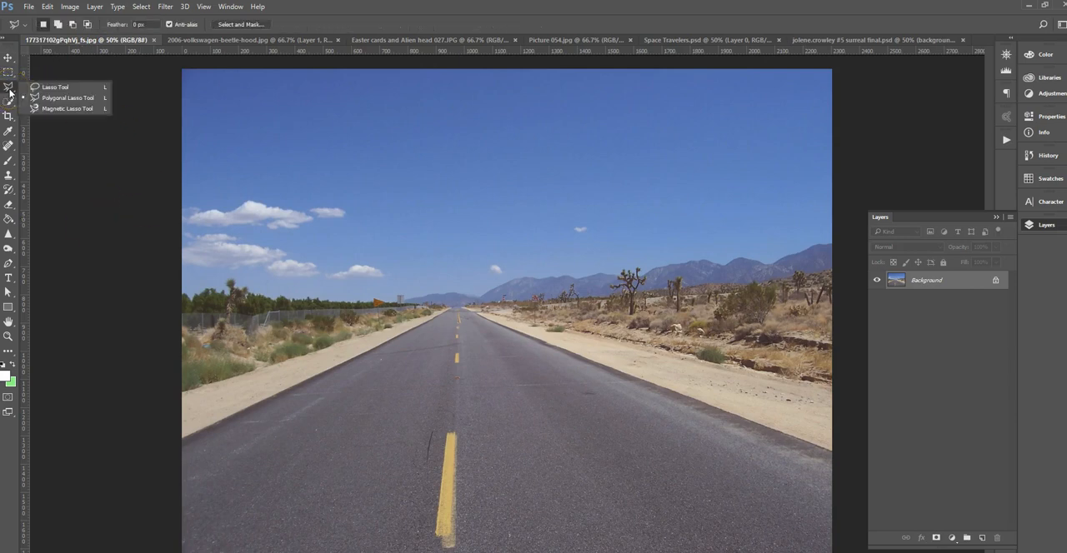
pyautogui.click(83, 103)
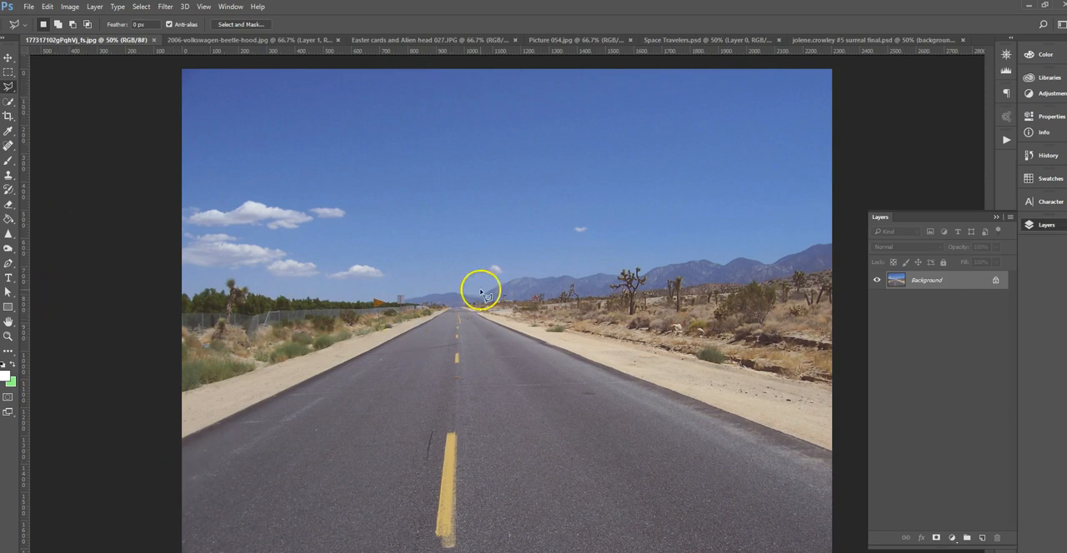
pyautogui.click(182, 443)
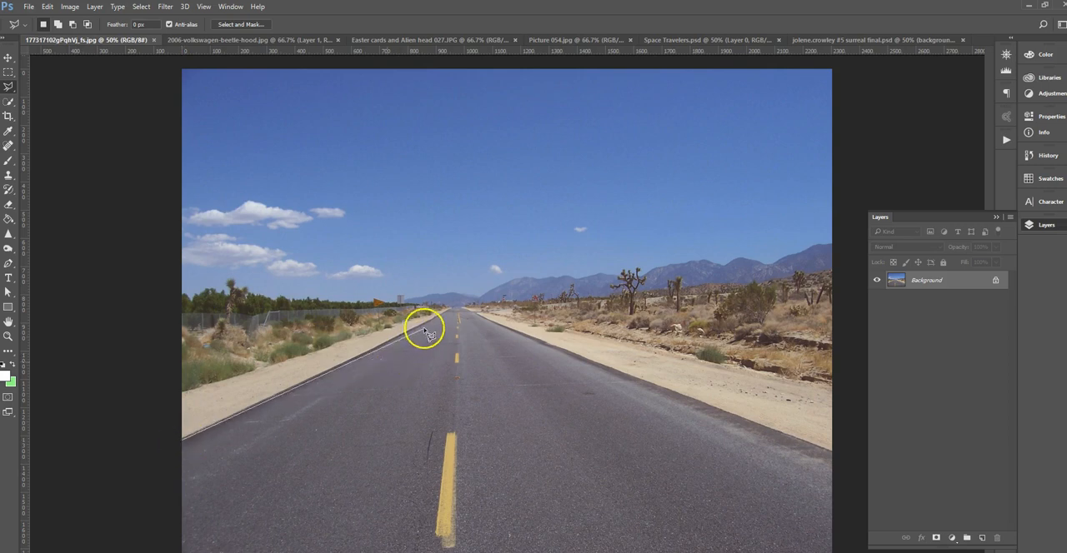
pyautogui.click(465, 310)
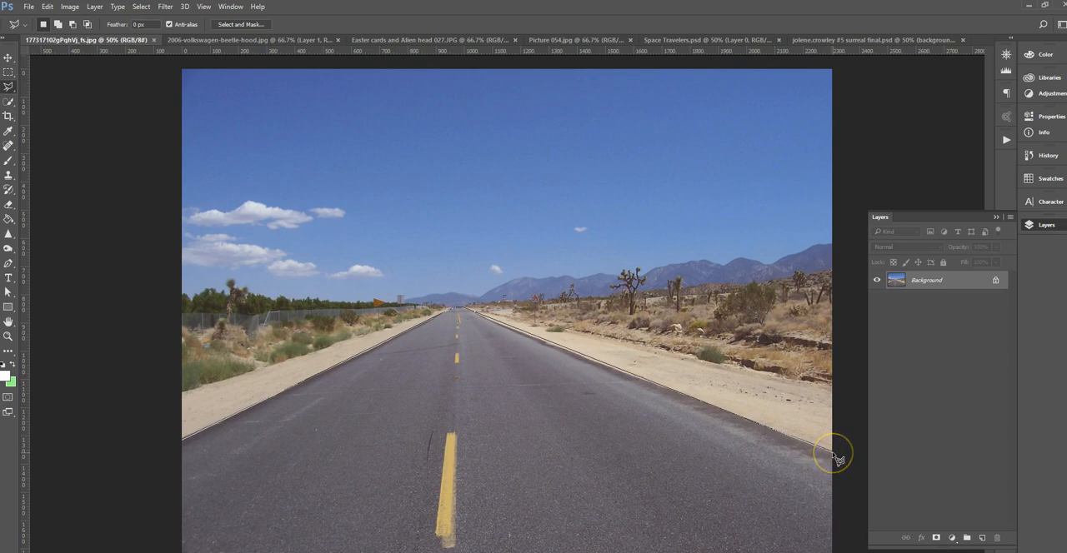
pyautogui.click(833, 550)
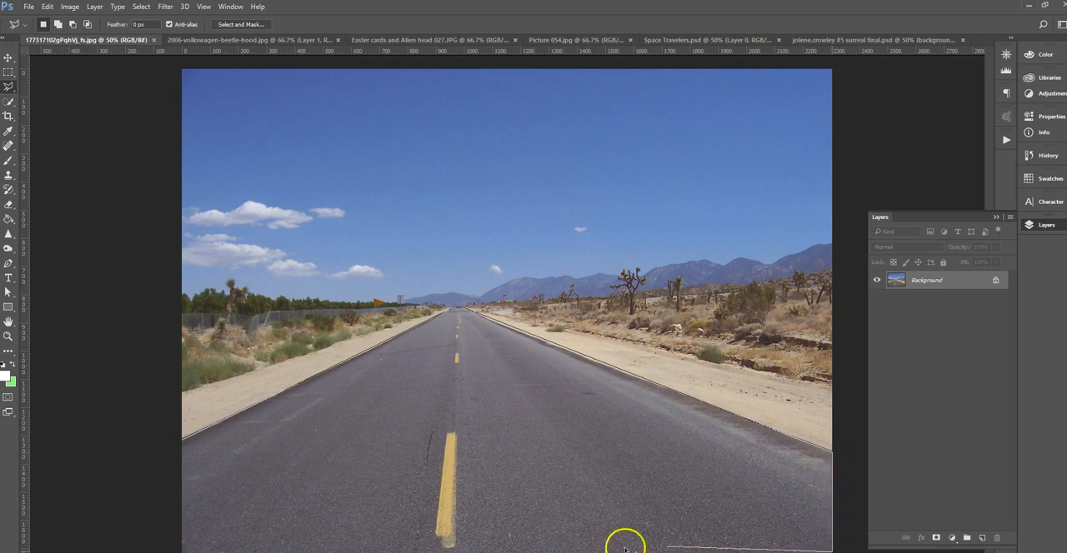
pyautogui.click(181, 531)
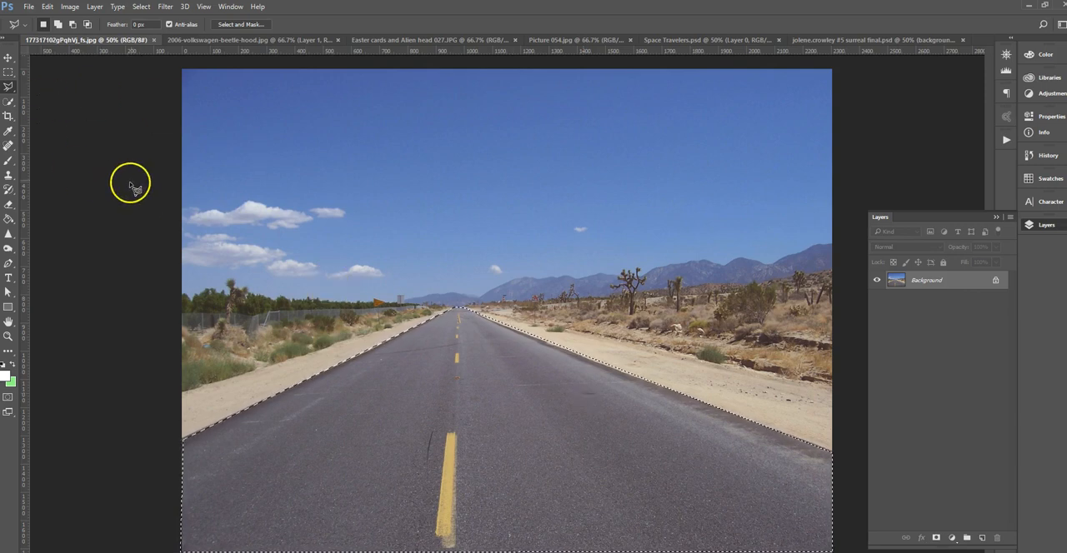
# Move the selected road into the surreal final composite, ending below the galaxy's bright centre, and rename its layer to "road".
pyautogui.click(10, 60)
pyautogui.moveTo(497, 414); pyautogui.dragTo(555, 411)
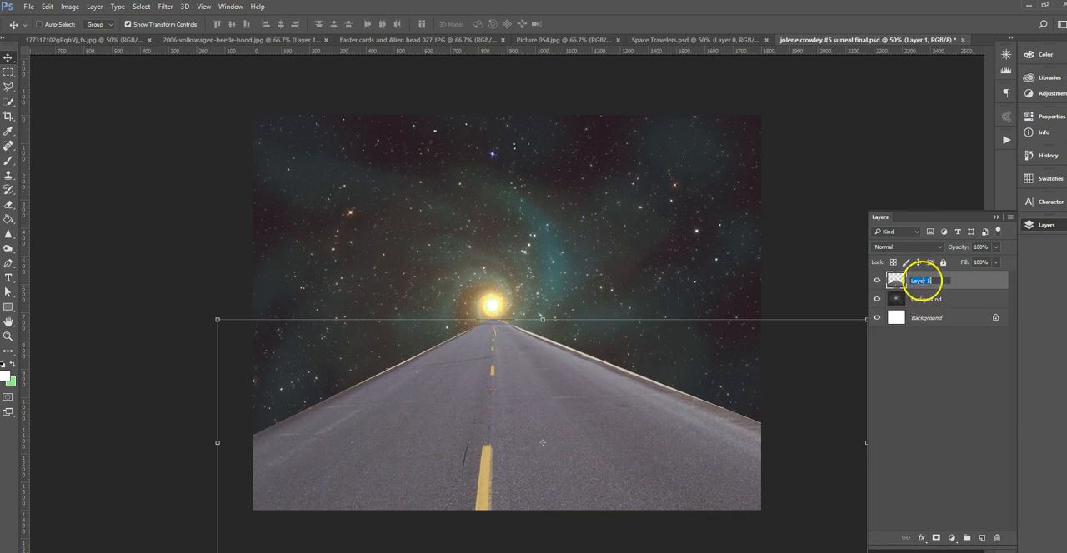
pyautogui.click(925, 281)
pyautogui.write('road')
pyautogui.press('Return')
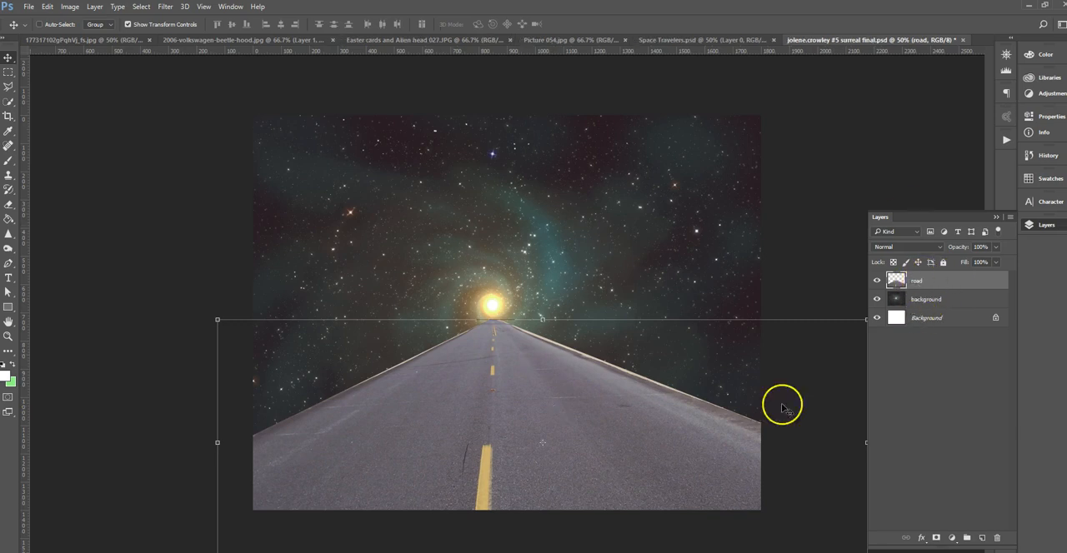
# Set up the Eraser tool with a 20 px brush at 100% hardness for cleaning the road's edges.
pyautogui.hotkey('ctrl', '+')
pyautogui.hotkey('ctrl', '+')
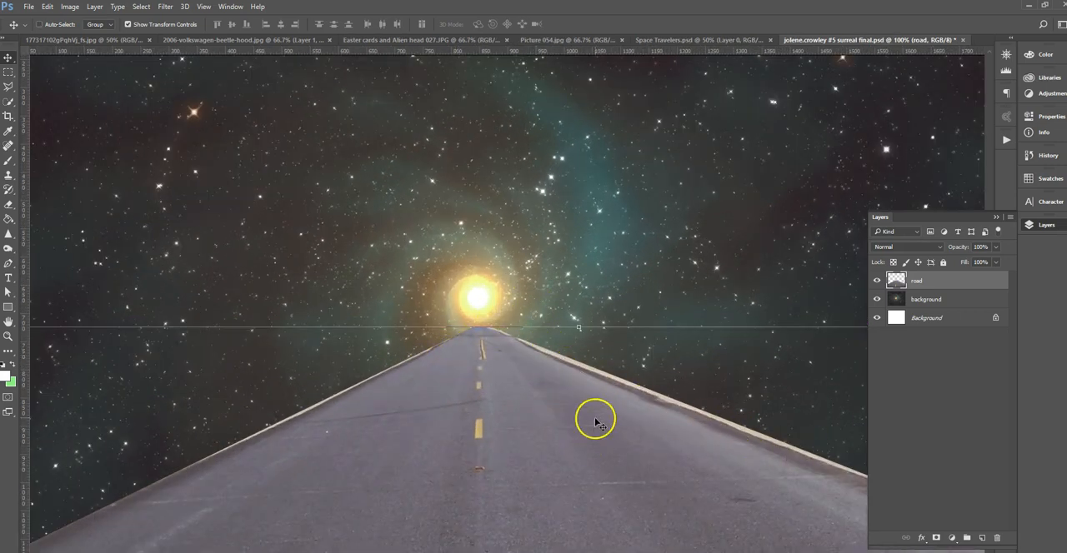
pyautogui.moveTo(555, 435); pyautogui.dragTo(590, 320)
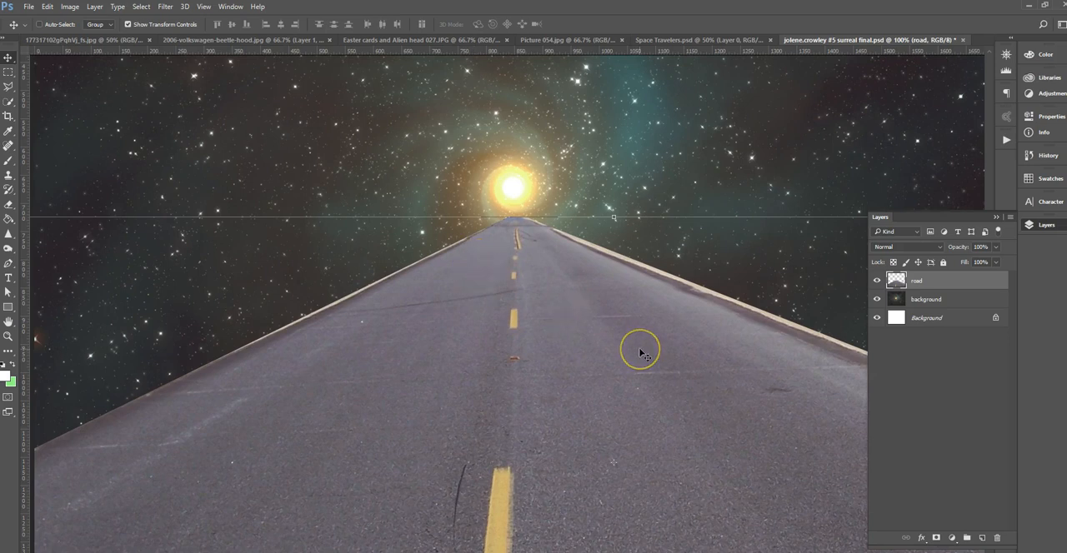
pyautogui.click(587, 382)
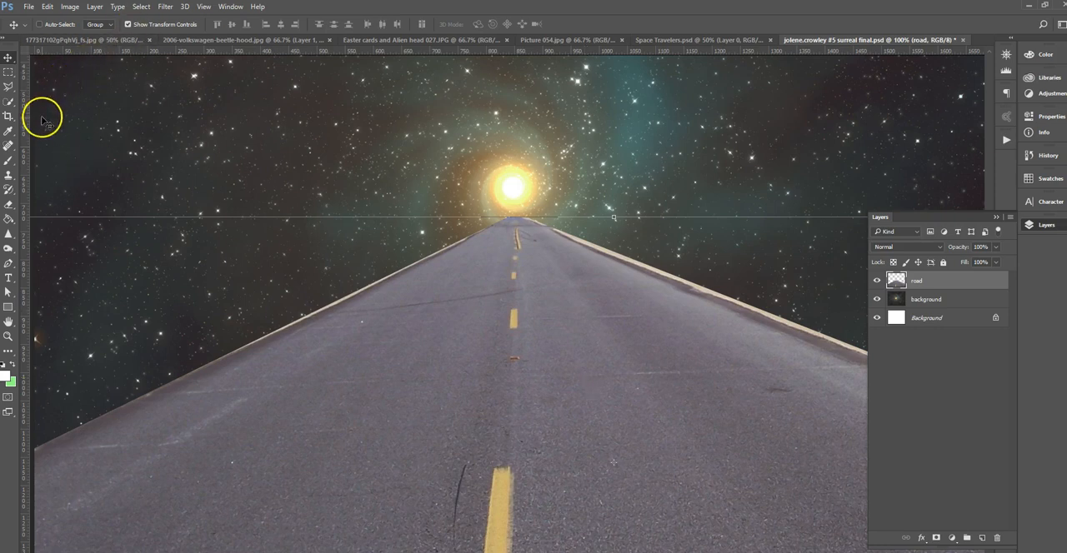
pyautogui.click(8, 208)
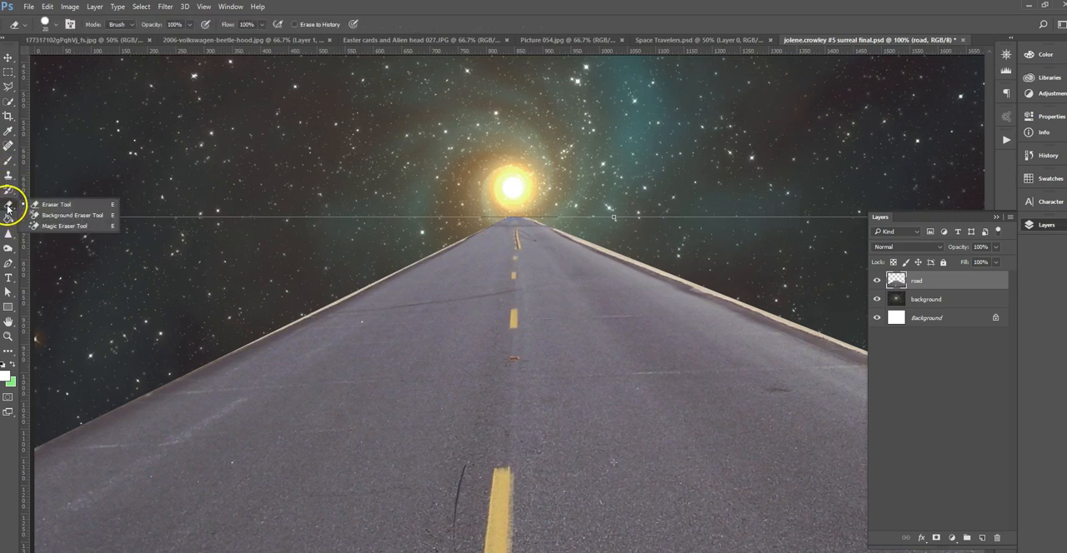
pyautogui.click(65, 203)
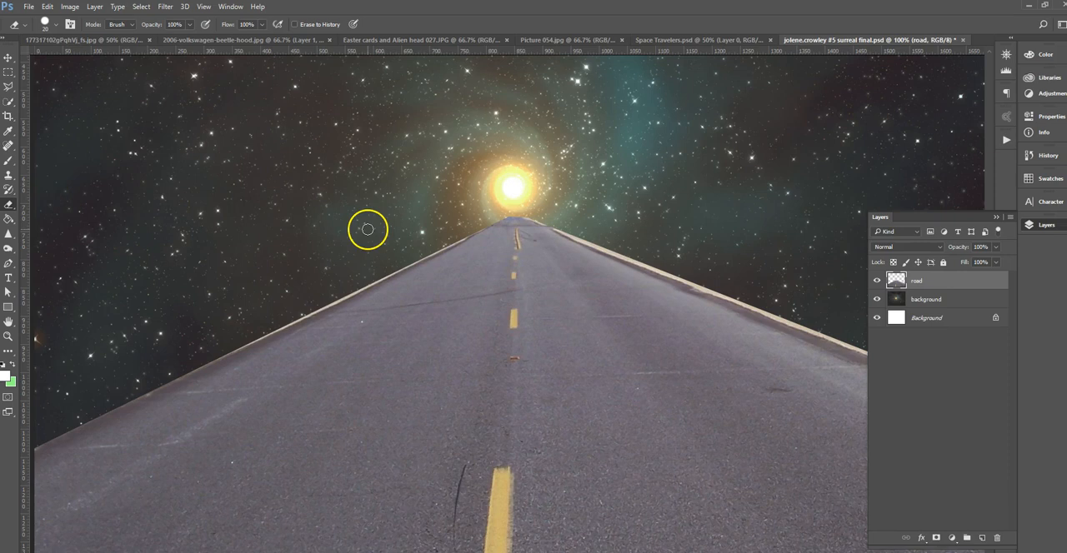
pyautogui.hotkey('ctrl', '+')
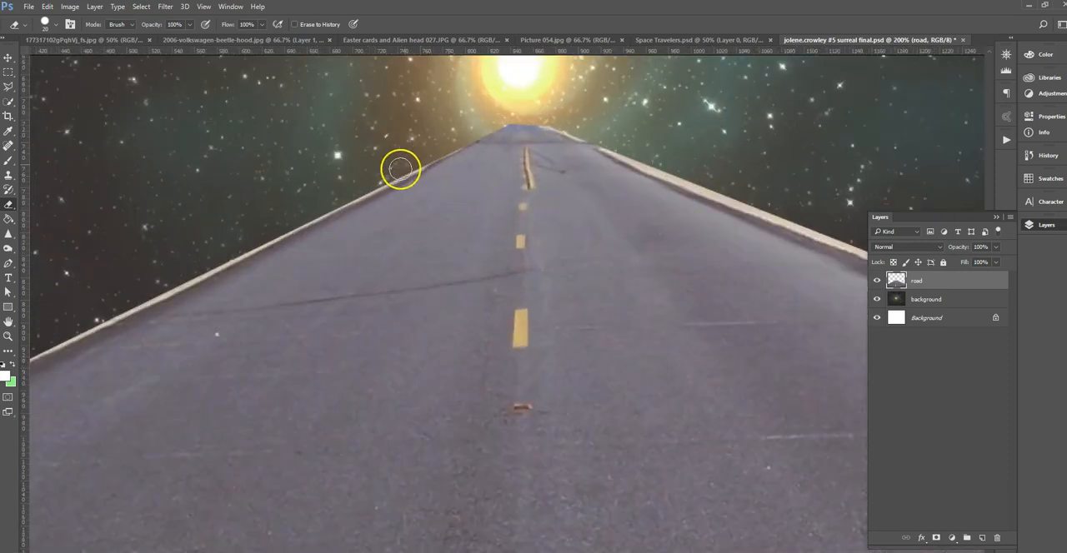
pyautogui.click(55, 27)
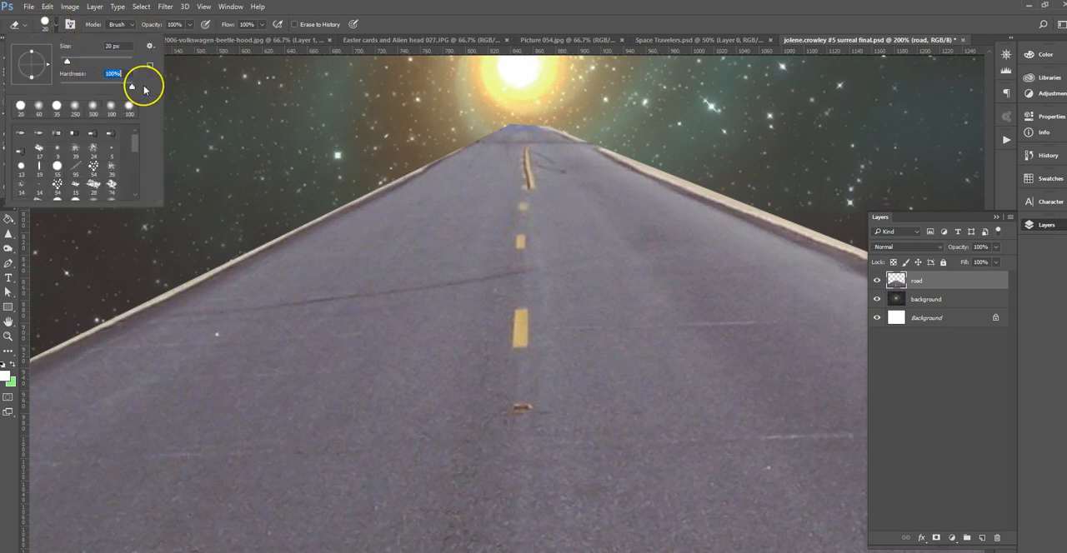
pyautogui.click(417, 127)
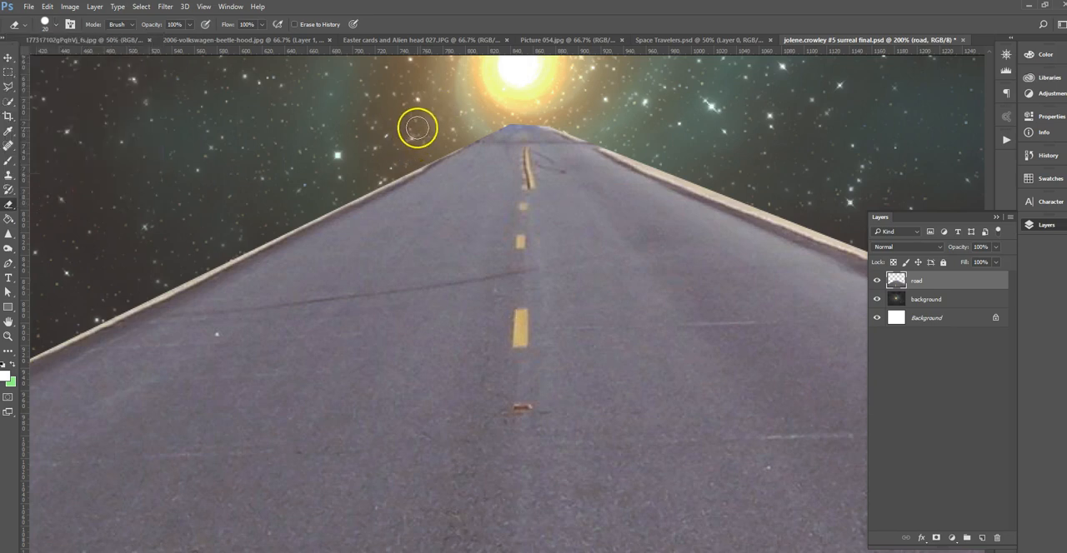
# Try an eraser stroke on the "background" layer beside the road's left edge and undo it.
pyautogui.click(927, 298)
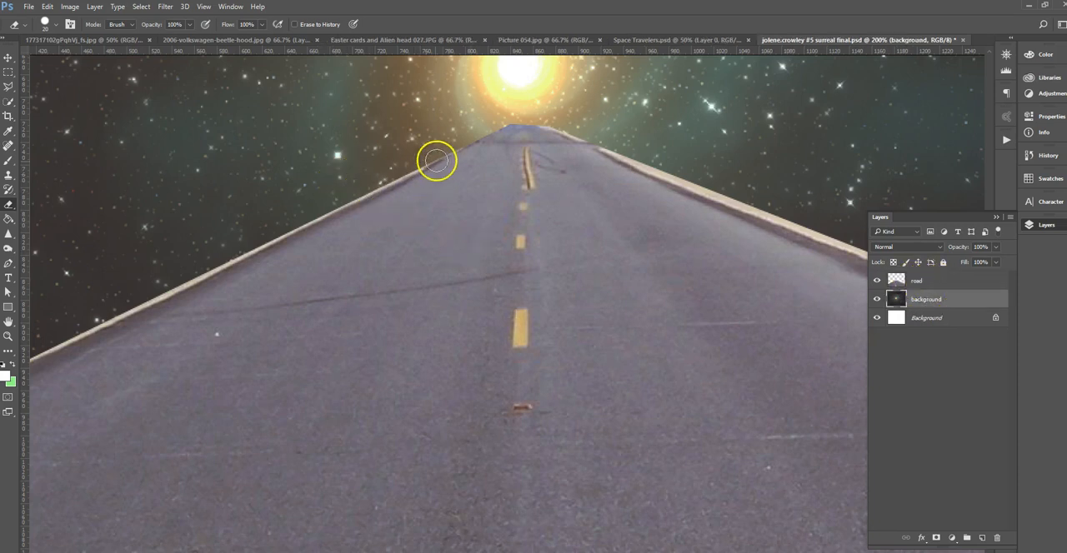
pyautogui.moveTo(446, 138); pyautogui.dragTo(286, 197)
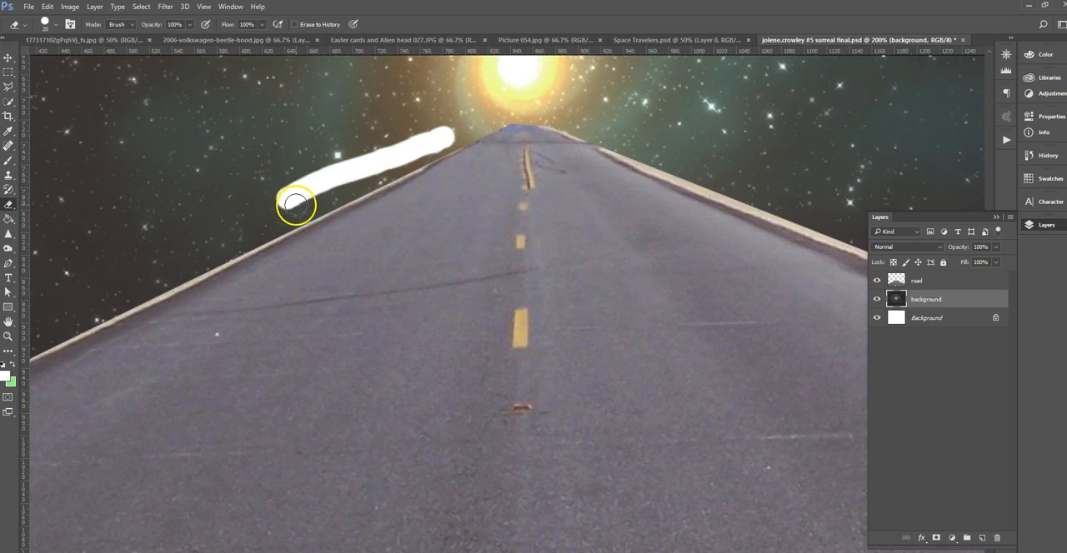
pyautogui.hotkey('ctrl', 'z')
# On the "road" layer, erase the light sand strip along the upper part of the road's left edge.
pyautogui.click(942, 280)
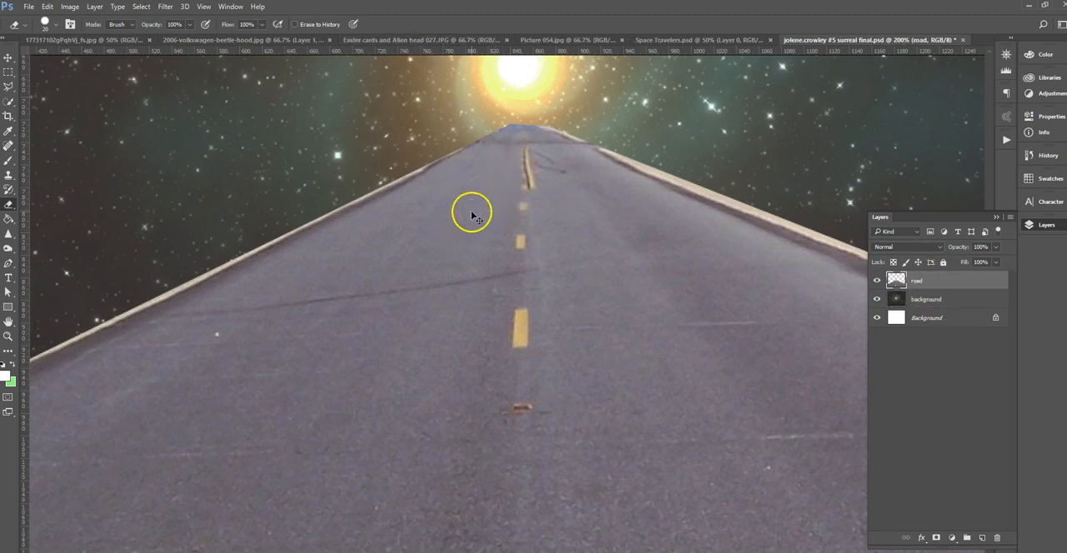
pyautogui.hotkey('ctrl', '+')
pyautogui.moveTo(478, 193)
pyautogui.mouseDown()
pyautogui.moveTo(557, 265)
pyautogui.moveTo(612, 278)
pyautogui.mouseUp()
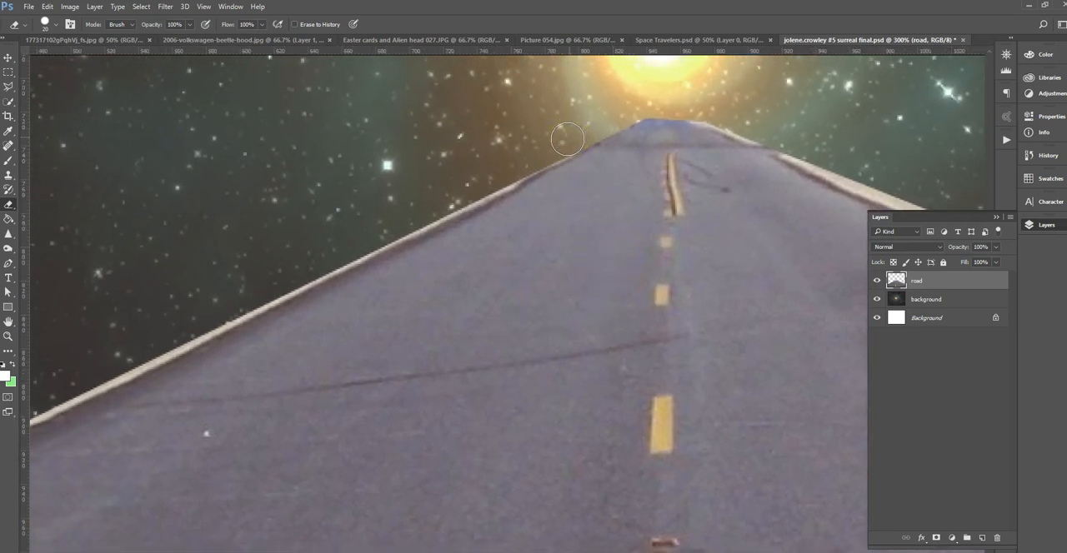
pyautogui.moveTo(545, 151); pyautogui.dragTo(409, 216)
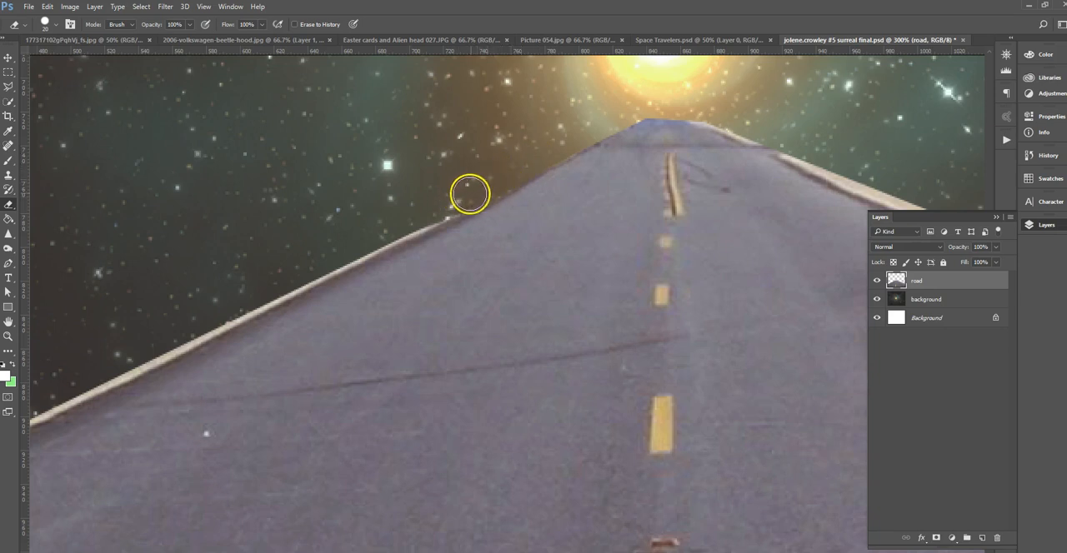
pyautogui.moveTo(421, 216); pyautogui.dragTo(372, 236)
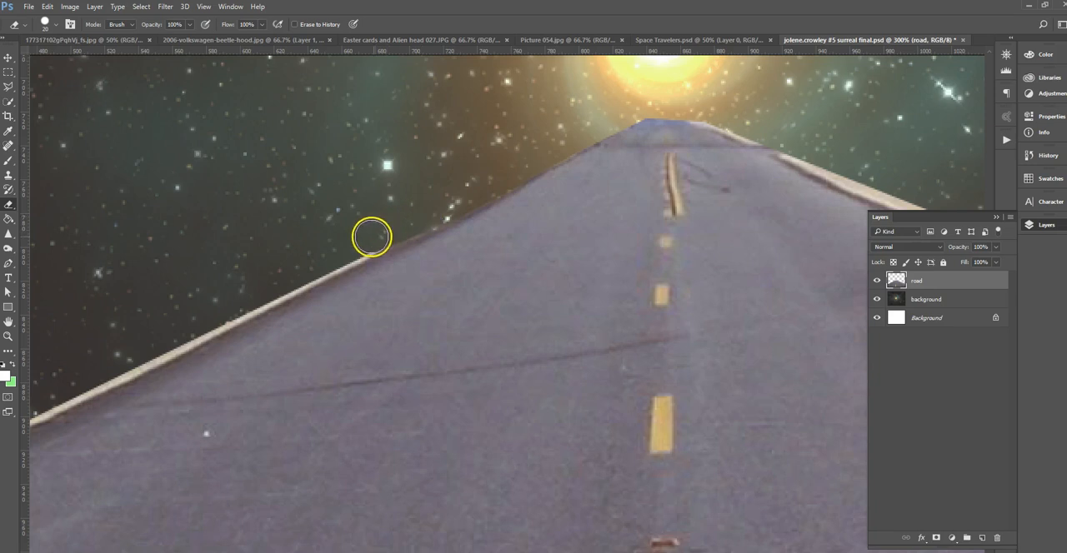
# Reduce the eraser brush to 10 px and erase the sand strip along the middle of the road's left edge.
pyautogui.moveTo(428, 373); pyautogui.dragTo(612, 309)
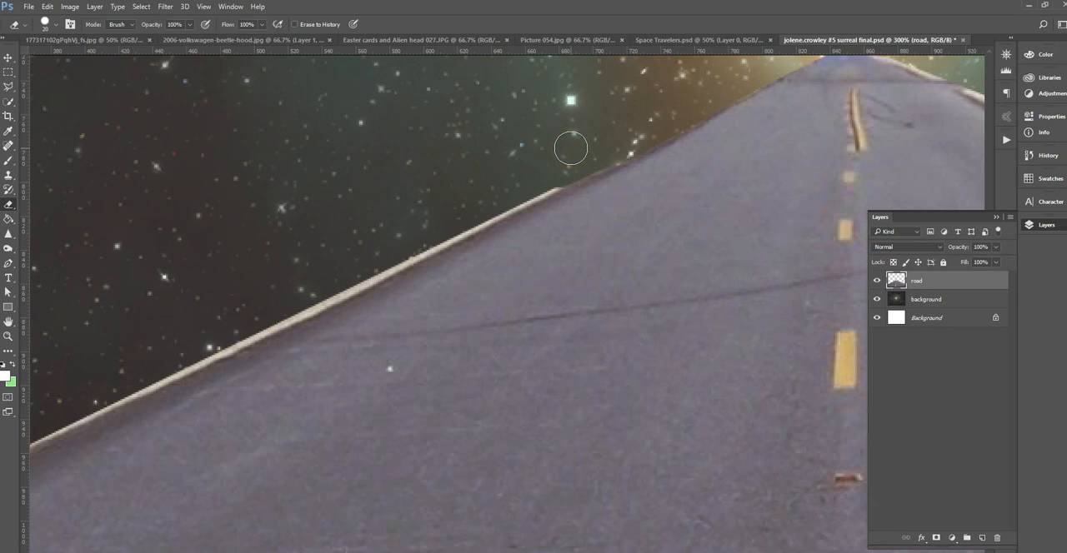
pyautogui.click(55, 27)
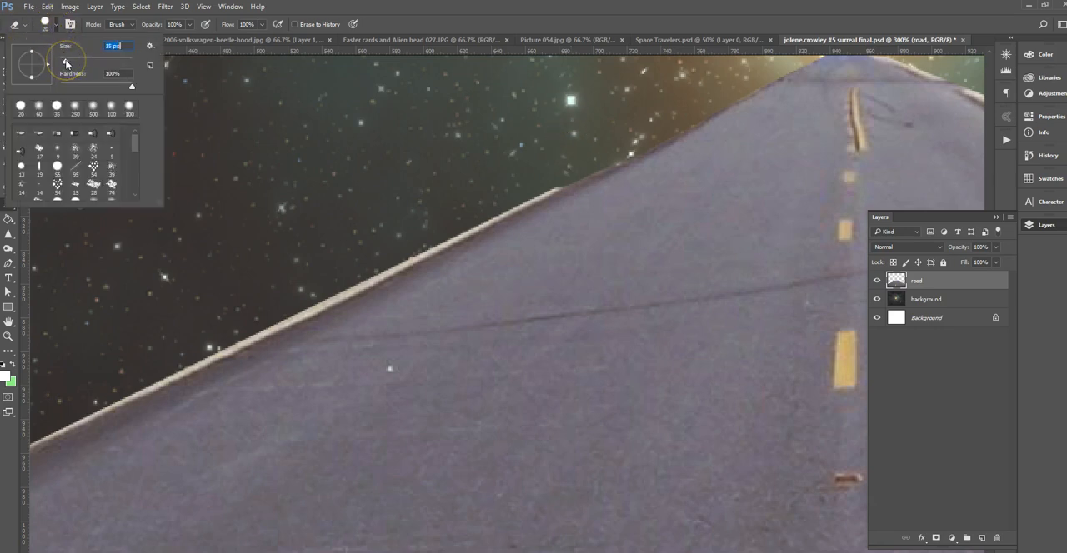
pyautogui.click(572, 156)
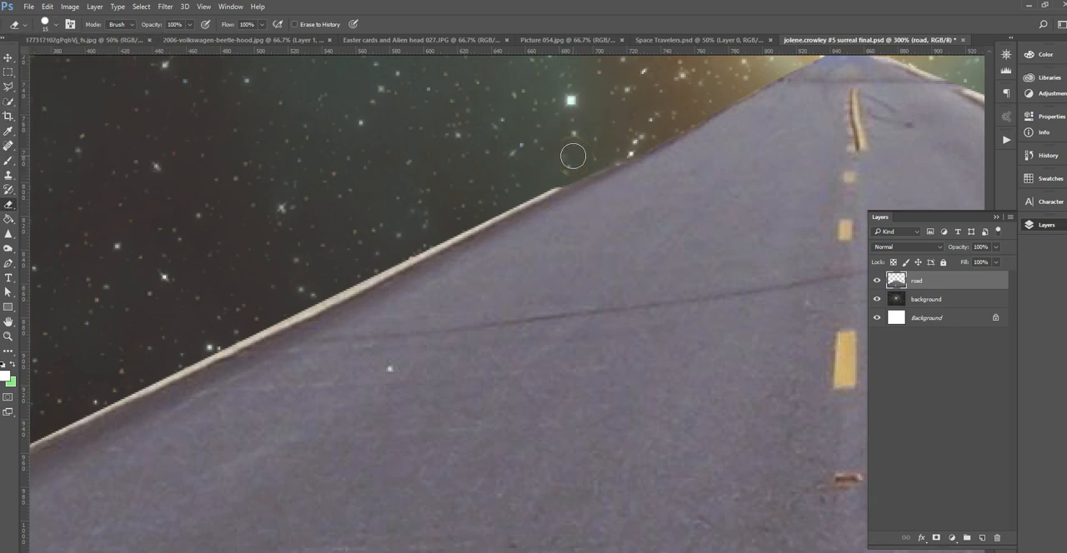
pyautogui.press('[')
pyautogui.click(572, 162)
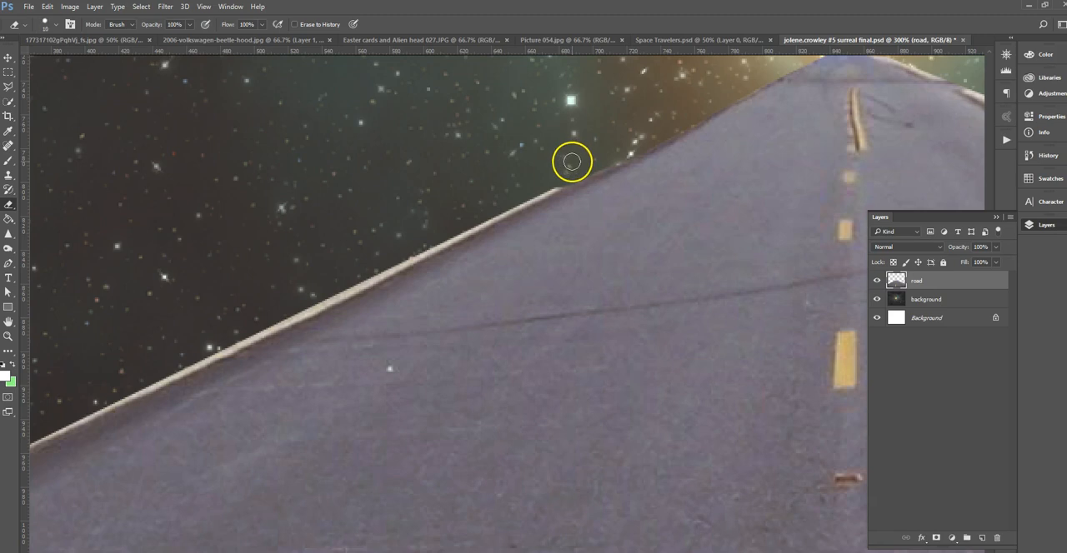
pyautogui.moveTo(572, 162)
pyautogui.mouseDown()
pyautogui.moveTo(537, 197)
pyautogui.moveTo(352, 288)
pyautogui.mouseUp()
# Erase the remaining sand strip down the lower part of the road's left edge, undoing and redoing one stroke.
pyautogui.moveTo(488, 355)
pyautogui.mouseDown()
pyautogui.moveTo(547, 338)
pyautogui.moveTo(698, 240)
pyautogui.mouseUp()
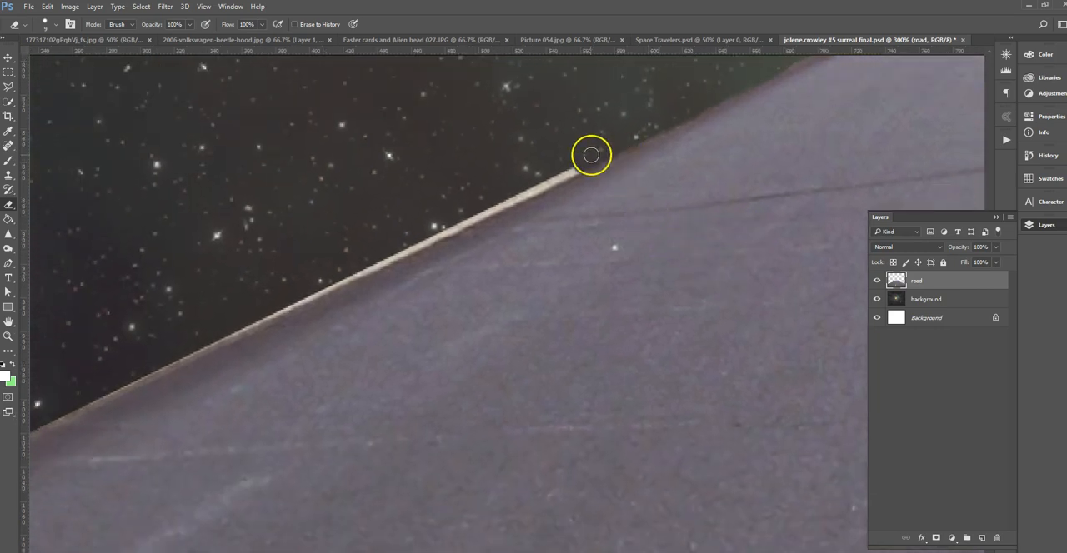
pyautogui.moveTo(595, 154)
pyautogui.mouseDown()
pyautogui.moveTo(553, 176)
pyautogui.moveTo(586, 164)
pyautogui.moveTo(409, 241)
pyautogui.mouseUp()
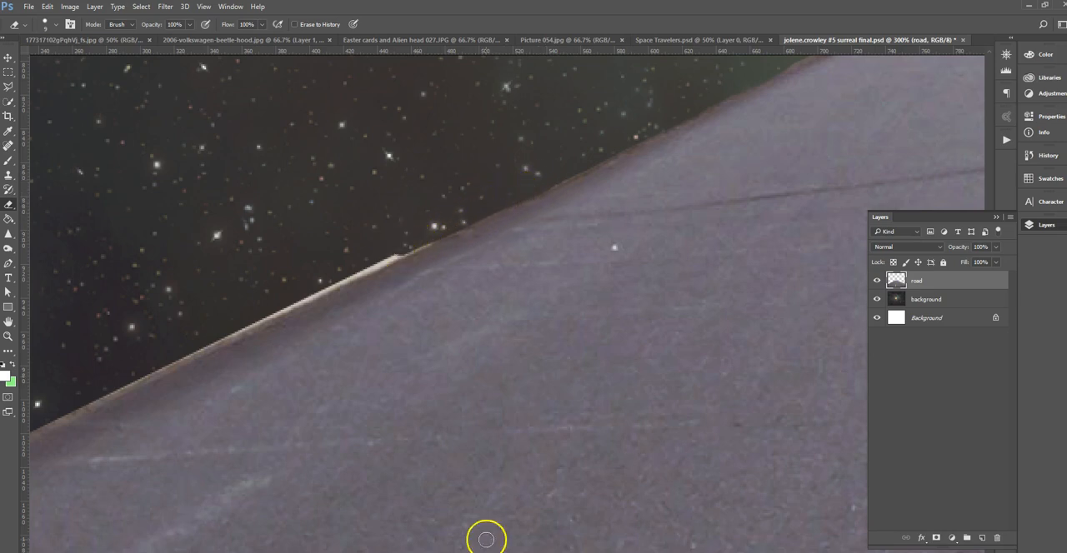
pyautogui.moveTo(505, 360)
pyautogui.mouseDown()
pyautogui.moveTo(522, 365)
pyautogui.moveTo(584, 339)
pyautogui.mouseUp()
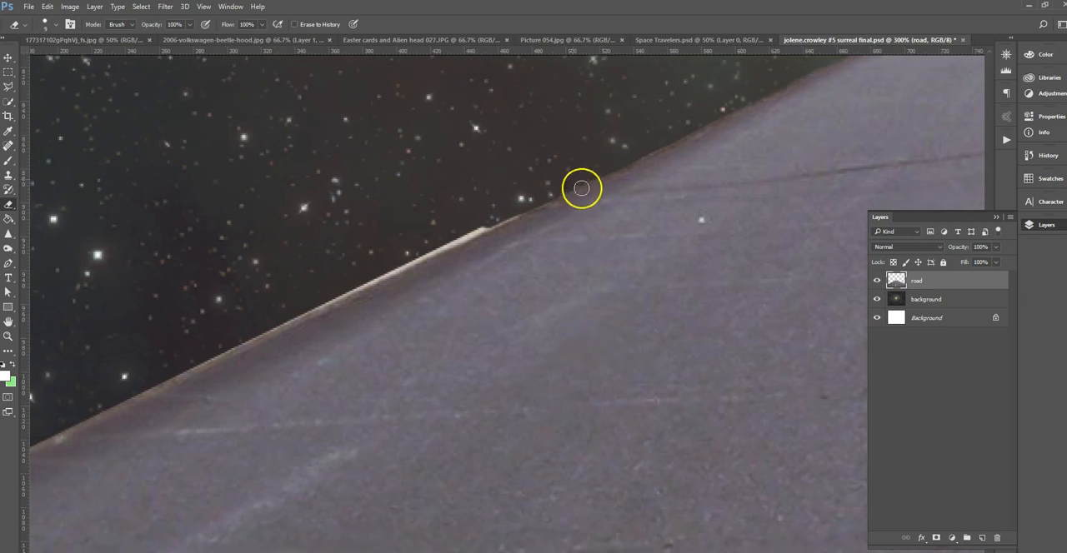
pyautogui.moveTo(563, 185)
pyautogui.mouseDown()
pyautogui.moveTo(545, 183)
pyautogui.moveTo(529, 205)
pyautogui.moveTo(374, 279)
pyautogui.mouseUp()
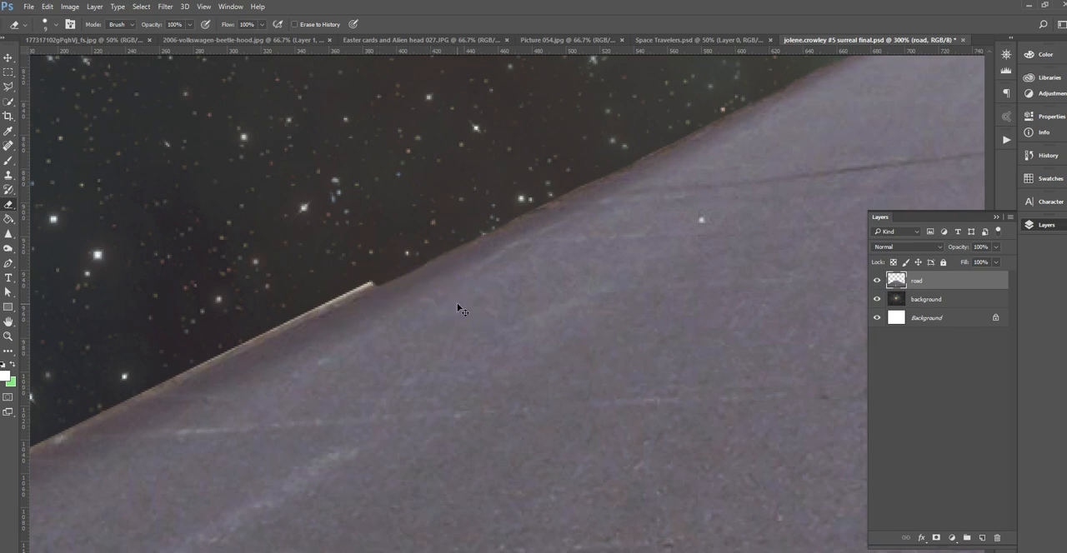
pyautogui.hotkey('ctrl', 'z')
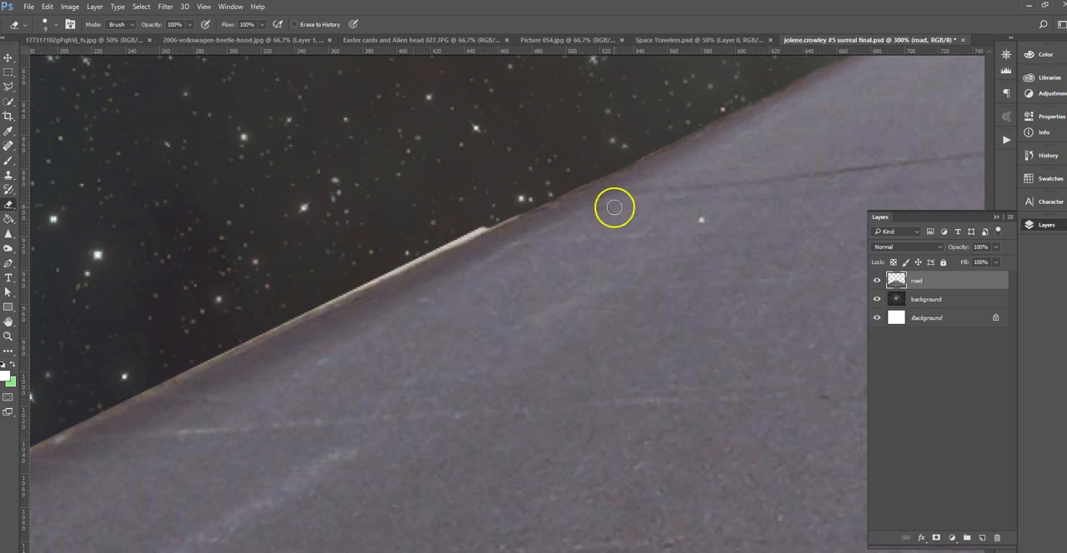
pyautogui.moveTo(526, 201); pyautogui.dragTo(386, 274)
pyautogui.moveTo(426, 302)
pyautogui.mouseDown()
pyautogui.moveTo(522, 244)
pyautogui.moveTo(491, 210)
pyautogui.moveTo(403, 248)
pyautogui.mouseUp()
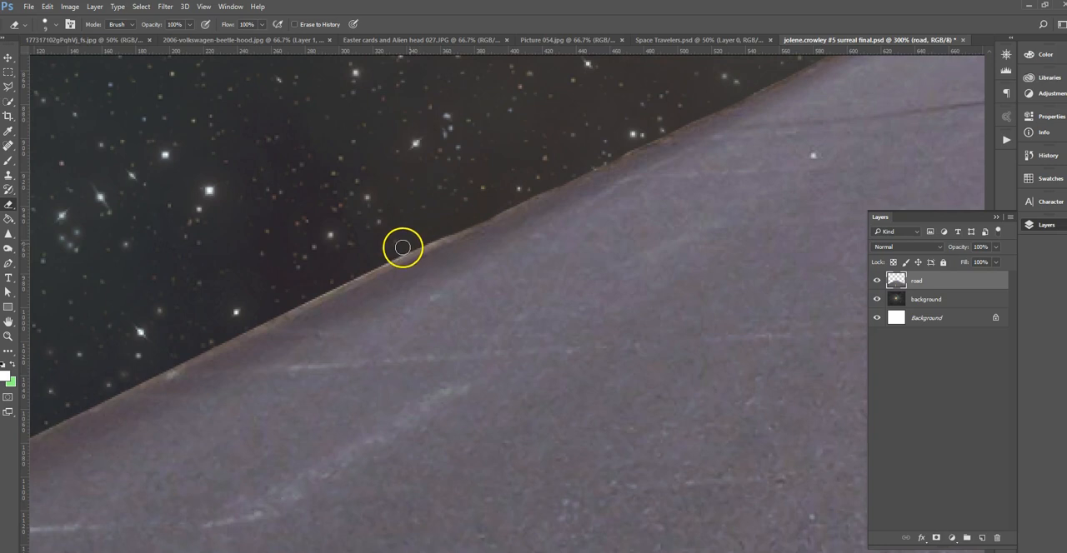
pyautogui.moveTo(465, 220); pyautogui.dragTo(324, 285)
# Outline the remaining sand strip along the road's right edge with the Polygonal Lasso and delete it from the "road" layer.
pyautogui.press('space')
pyautogui.moveTo(687, 269); pyautogui.dragTo(235, 384)
pyautogui.moveTo(784, 192); pyautogui.dragTo(509, 360)
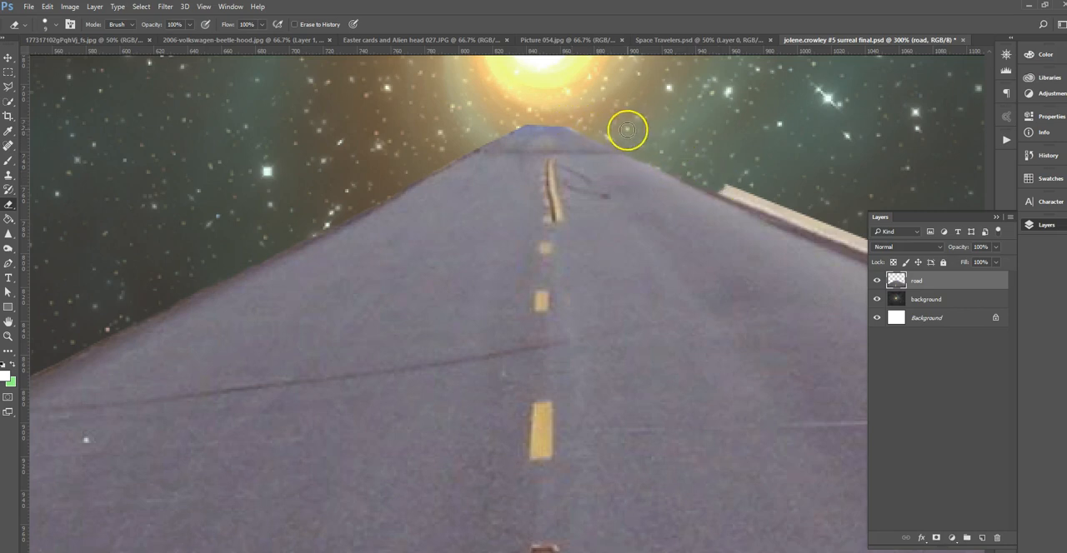
pyautogui.moveTo(756, 158)
pyautogui.mouseDown()
pyautogui.moveTo(539, 95)
pyautogui.moveTo(453, 105)
pyautogui.mouseUp()
pyautogui.press(']')
pyautogui.press(']')
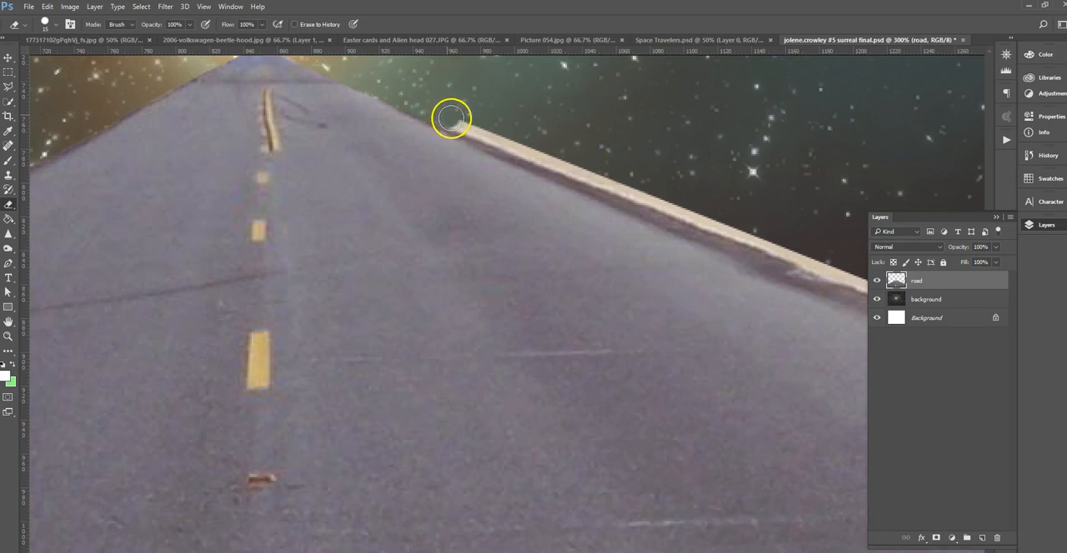
pyautogui.scroll(-1, 540, 122)
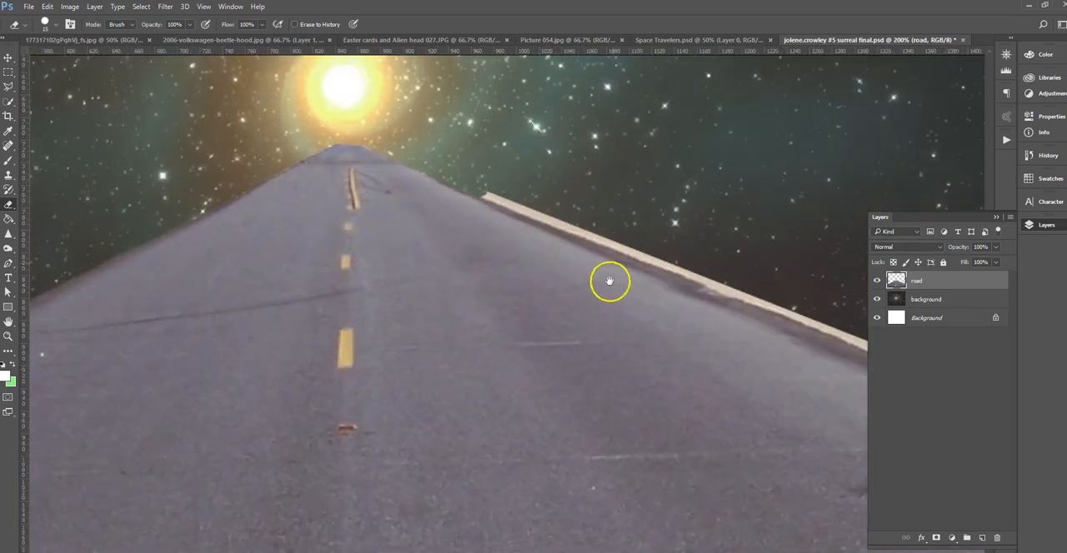
pyautogui.moveTo(608, 281); pyautogui.dragTo(409, 258)
pyautogui.scroll(-2, 405, 265)
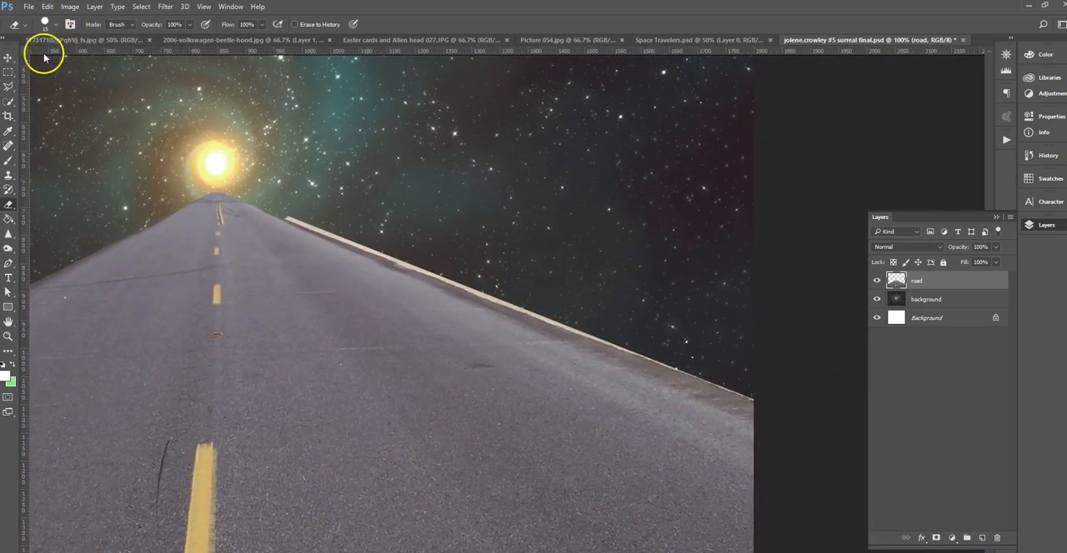
pyautogui.click(9, 87)
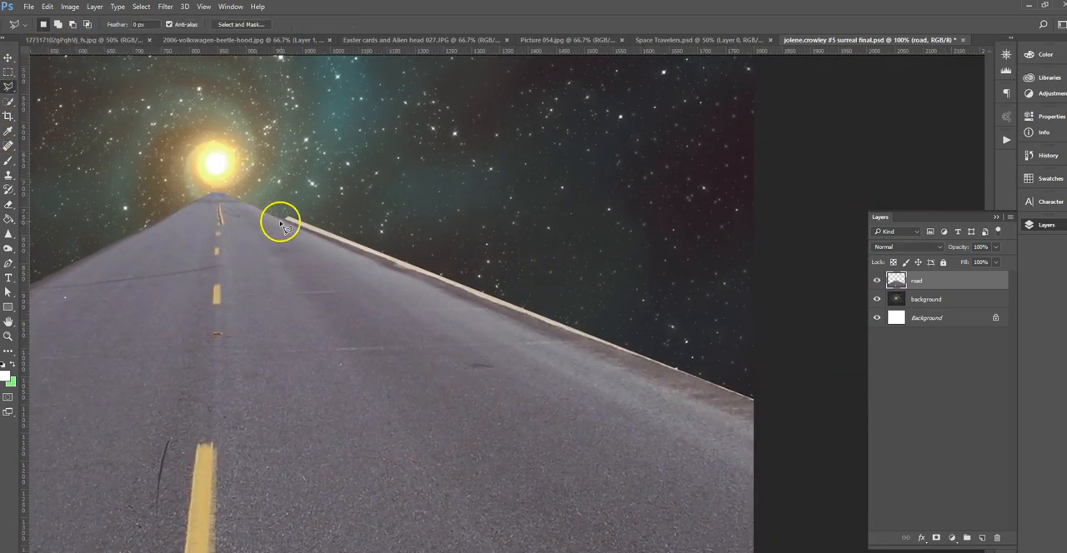
pyautogui.moveTo(284, 222)
pyautogui.mouseDown()
pyautogui.moveTo(755, 405)
pyautogui.moveTo(595, 330)
pyautogui.moveTo(441, 224)
pyautogui.moveTo(286, 212)
pyautogui.mouseUp()
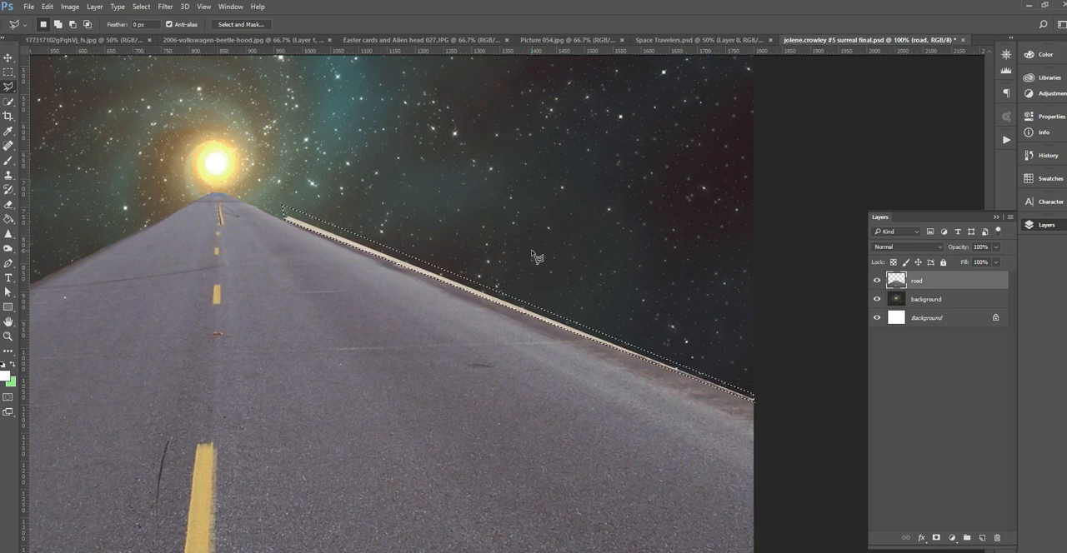
pyautogui.press('Delete')
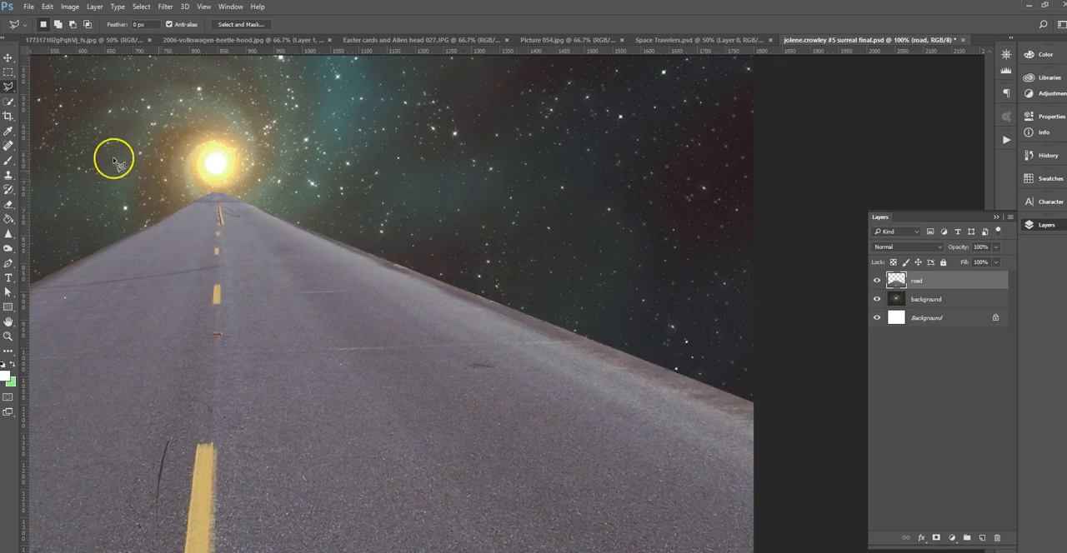
# Move the "road" layer slightly down so its far end sits a little lower beneath the glowing sun.
pyautogui.click(9, 57)
pyautogui.moveTo(309, 283); pyautogui.dragTo(519, 278)
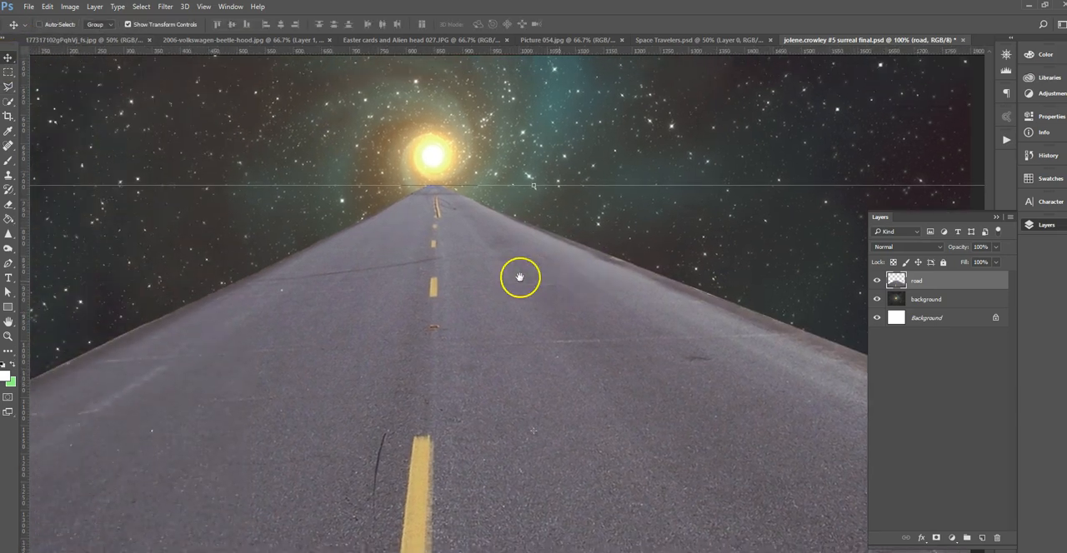
pyautogui.hotkey('ctrl', '-')
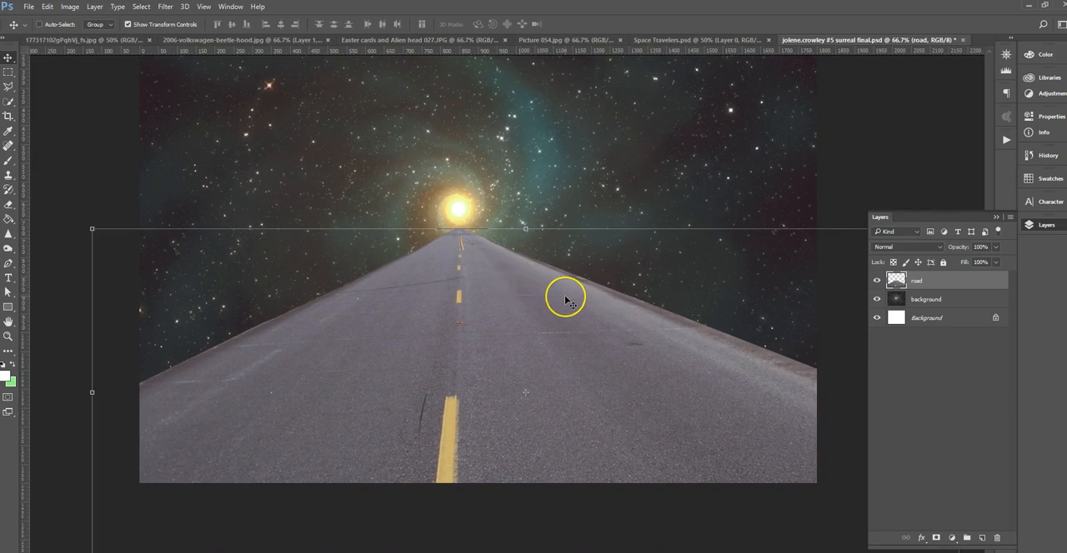
pyautogui.hotkey('ctrl', '-')
pyautogui.moveTo(561, 365); pyautogui.dragTo(504, 337)
pyautogui.moveTo(548, 384)
pyautogui.mouseDown()
pyautogui.moveTo(596, 391)
pyautogui.moveTo(508, 451)
pyautogui.moveTo(548, 388)
pyautogui.mouseUp()
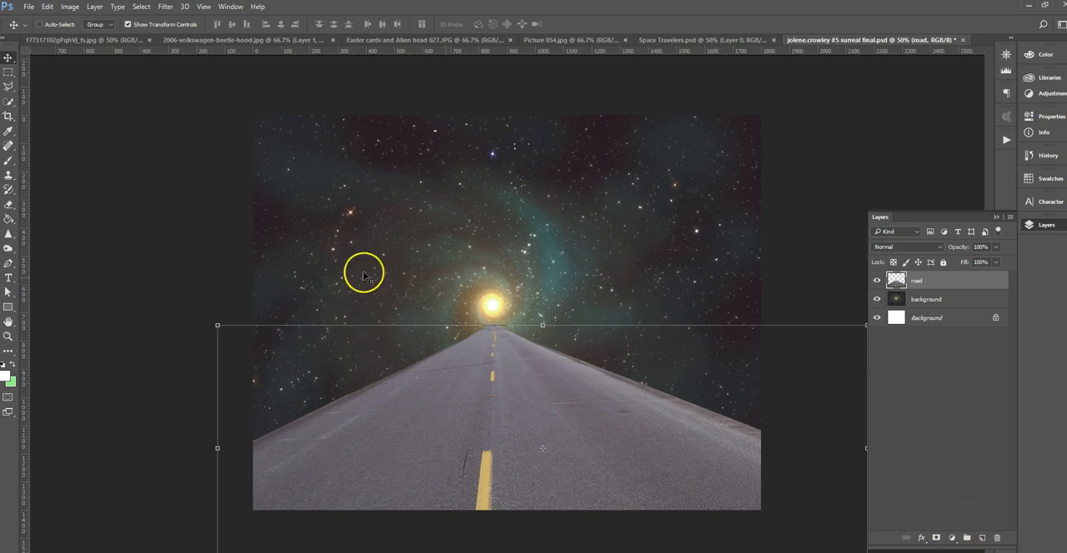
# Add a Brightness/Contrast adjustment layer above the "road" layer with contrast set to 97.
pyautogui.click(952, 538)
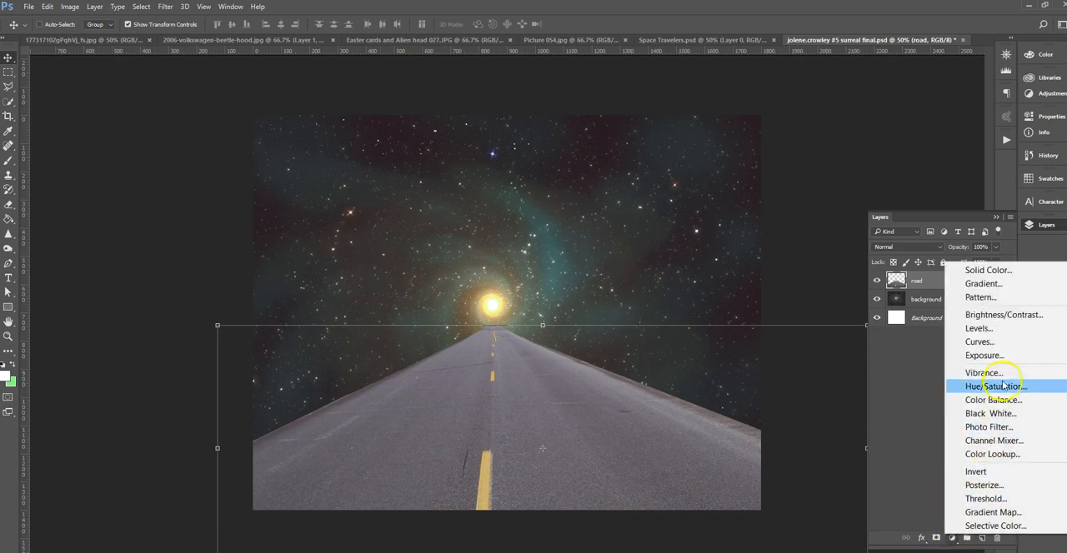
pyautogui.click(1004, 315)
pyautogui.moveTo(932, 193); pyautogui.dragTo(996, 193)
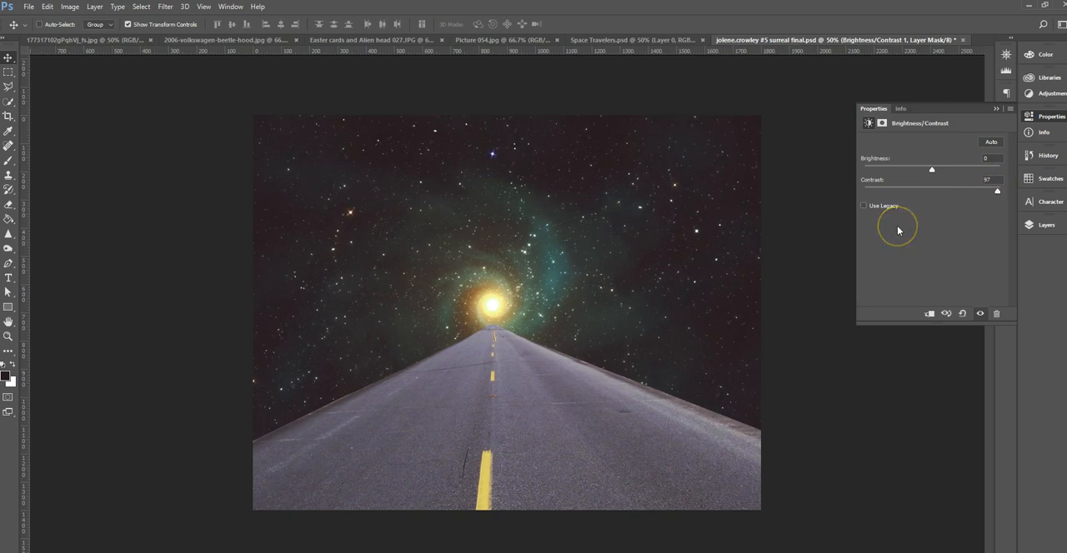
pyautogui.click(1045, 225)
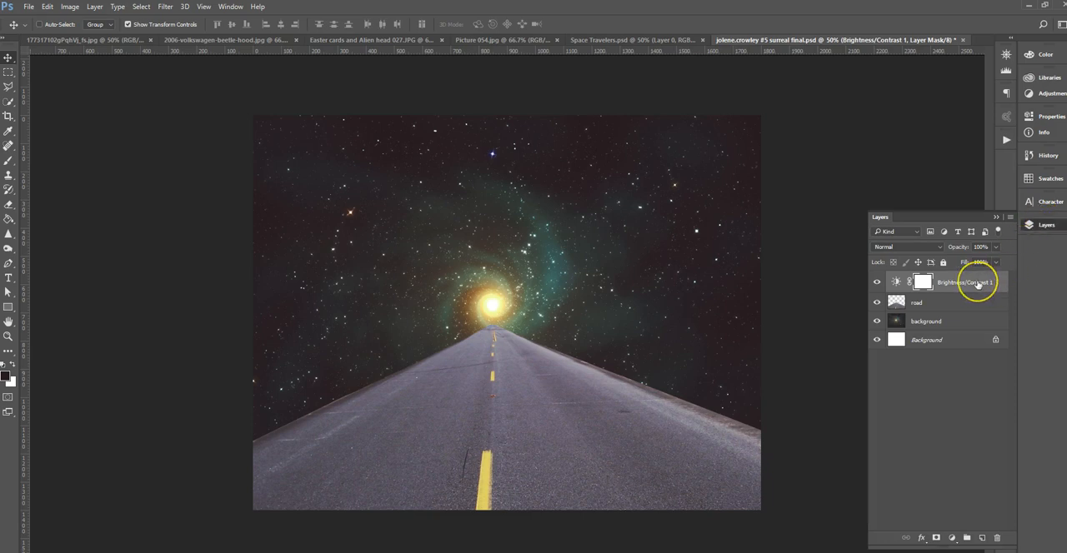
pyautogui.click(968, 287)
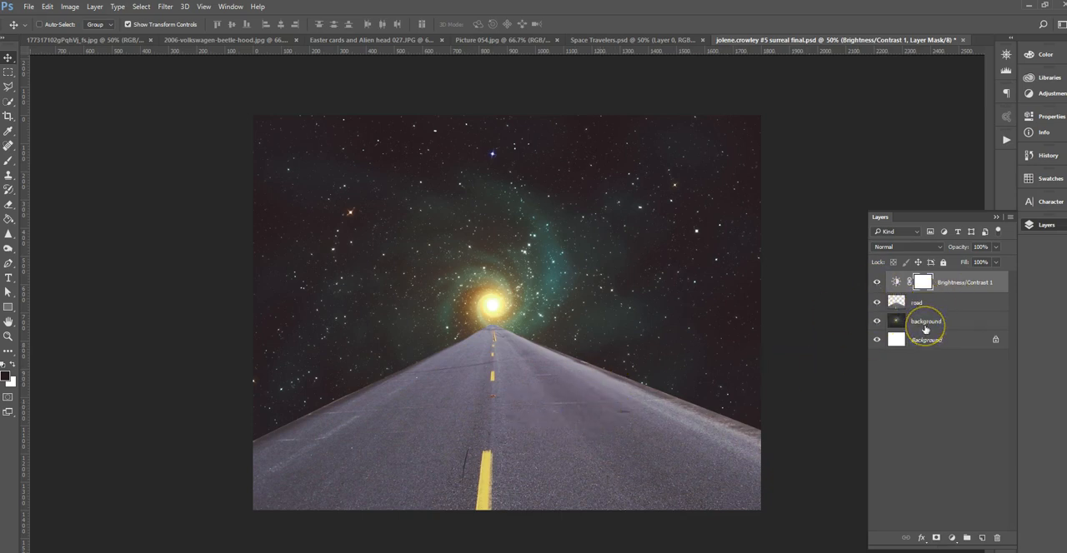
# Compare the composite with and without the Brightness/Contrast adjustment.
pyautogui.click(876, 283)
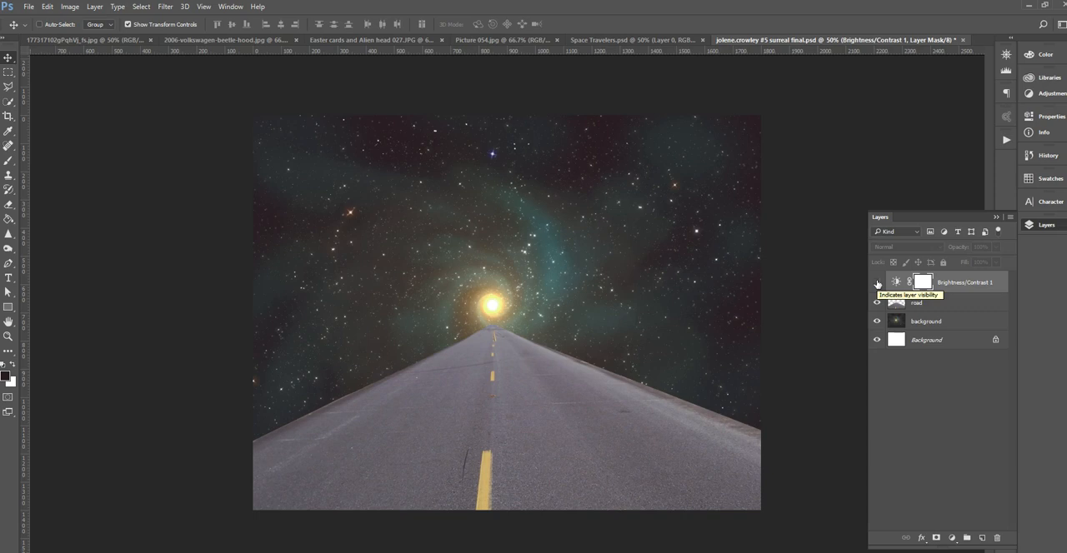
pyautogui.click(876, 282)
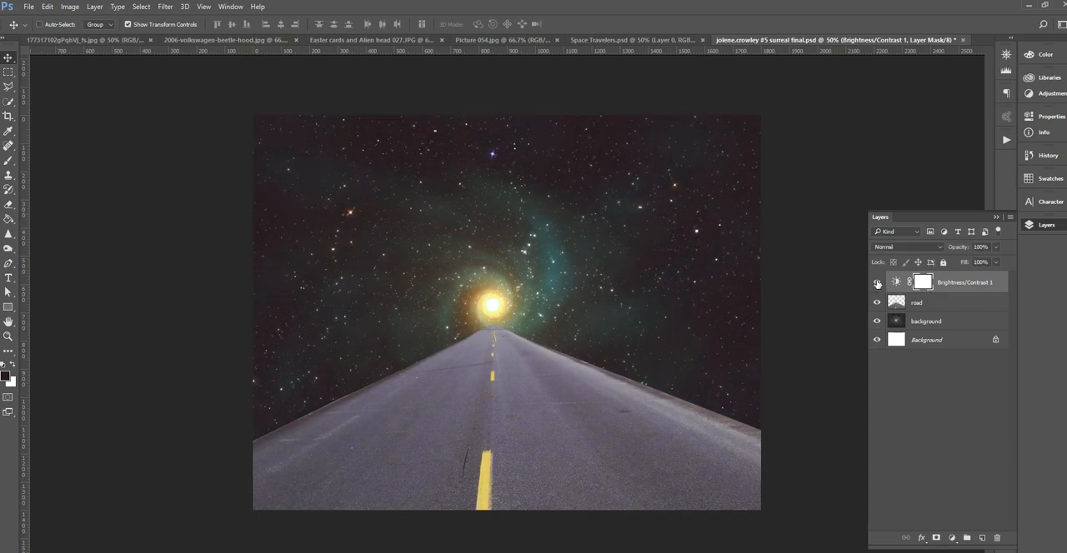
pyautogui.click(876, 283)
pyautogui.click(876, 282)
# Try clipping the Brightness/Contrast adjustment to the "road" layer and release the clipping again.
pyautogui.keyDown('alt'); pyautogui.click(990, 289); pyautogui.keyUp('alt')
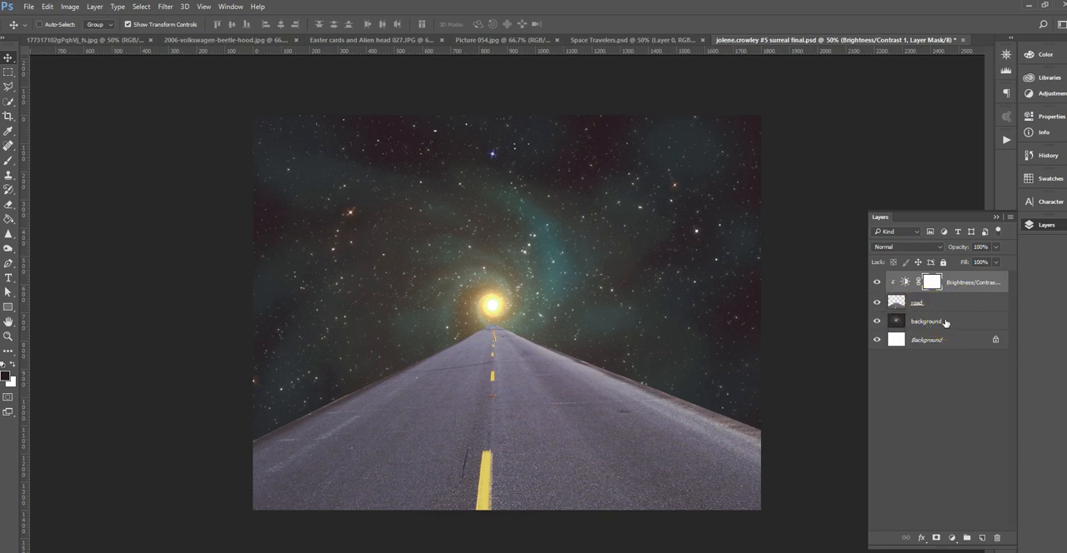
pyautogui.moveTo(944, 322); pyautogui.dragTo(980, 290)
pyautogui.keyDown('alt'); pyautogui.click(979, 290); pyautogui.keyUp('alt')
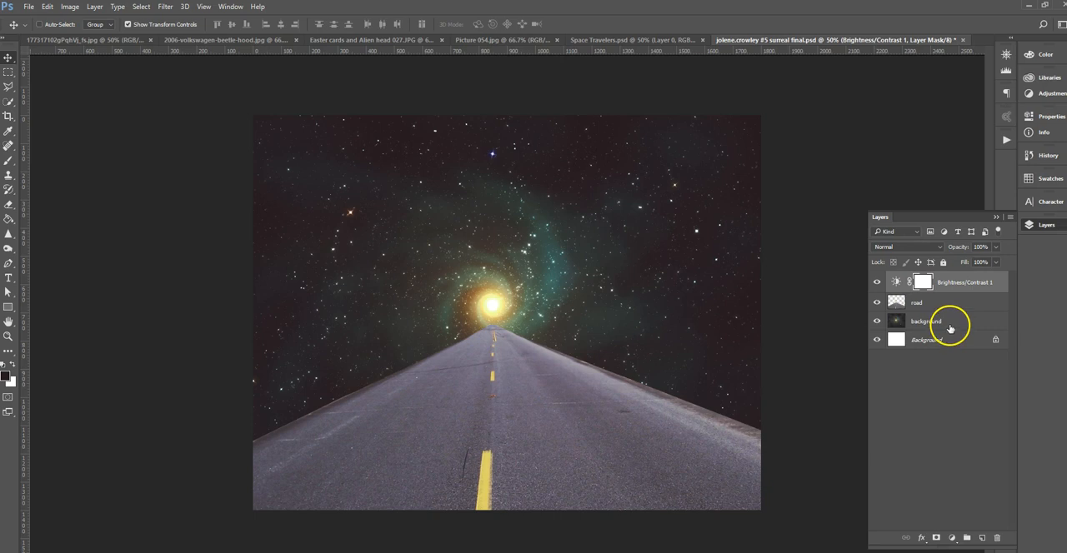
# In the Volkswagen Beetle photo, replace Layer 1 with a fresh duplicate of the Background layer and hide the original Background.
pyautogui.click(79, 40)
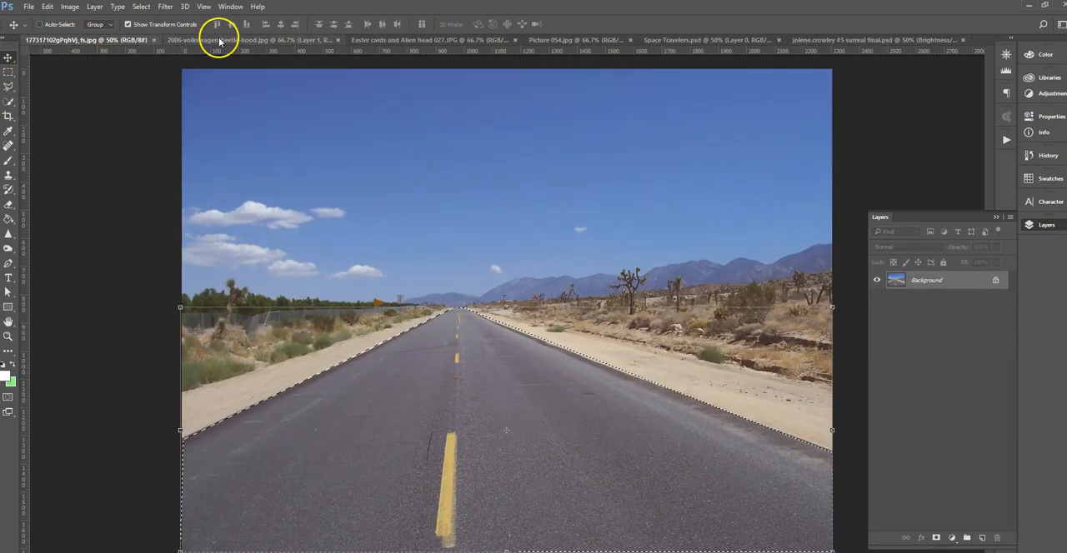
pyautogui.click(219, 38)
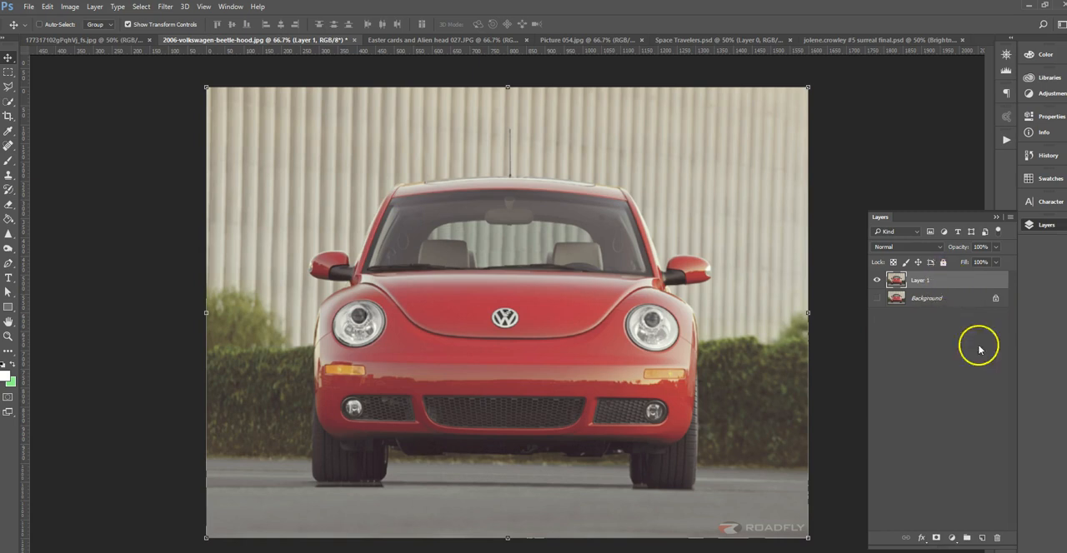
pyautogui.click(996, 538)
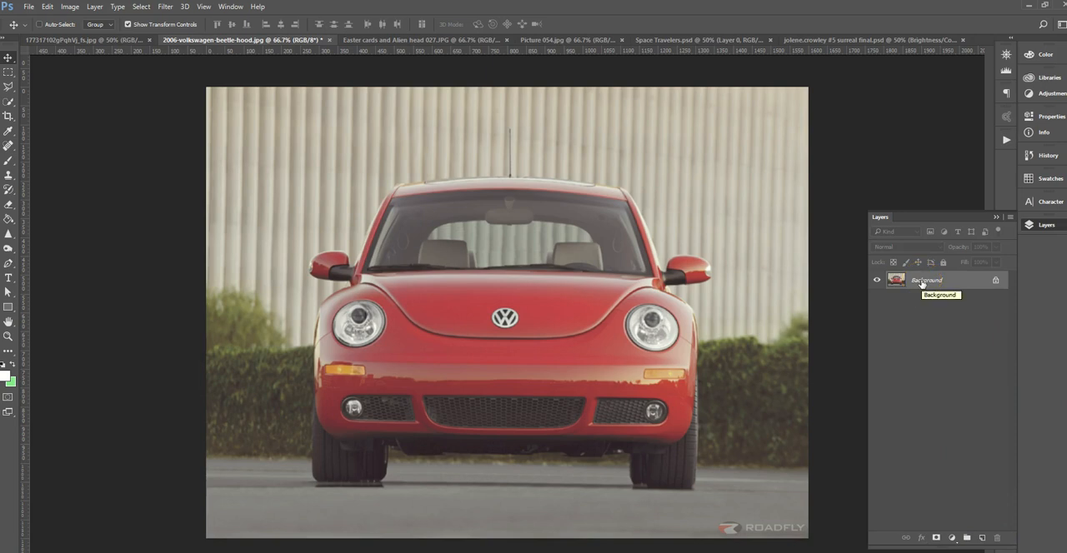
pyautogui.hotkey('ctrl', 'j')
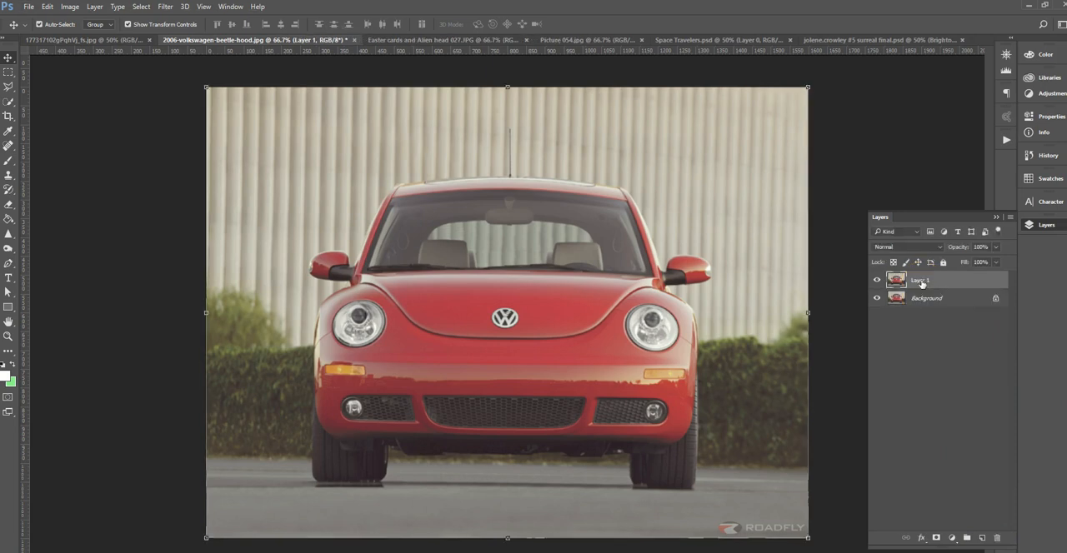
pyautogui.click(940, 285)
pyautogui.click(877, 299)
pyautogui.click(875, 299)
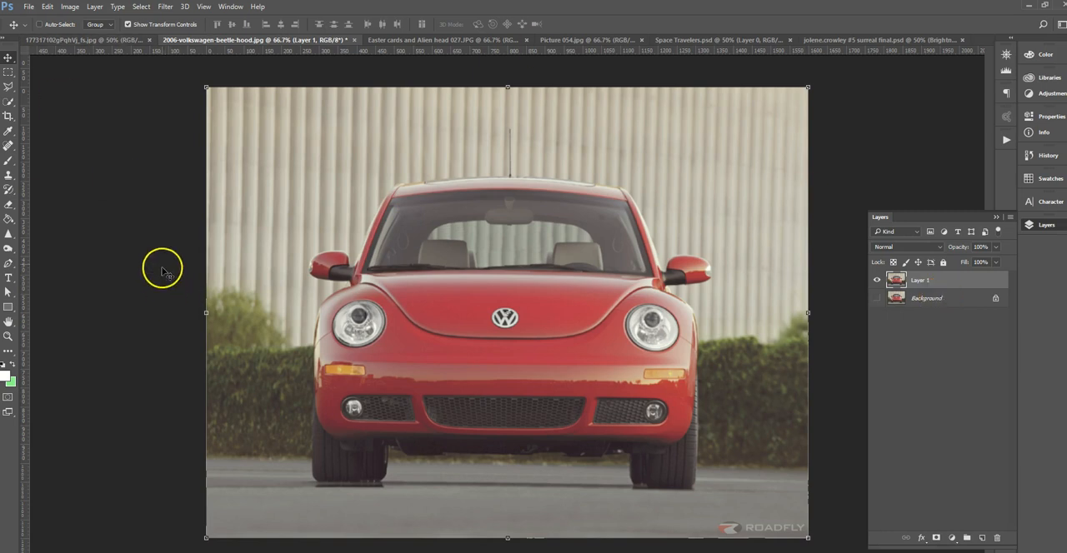
# Select the red car's roof, windshield, body and tires on Layer 1 with the Quick Selection tool.
pyautogui.click(8, 103)
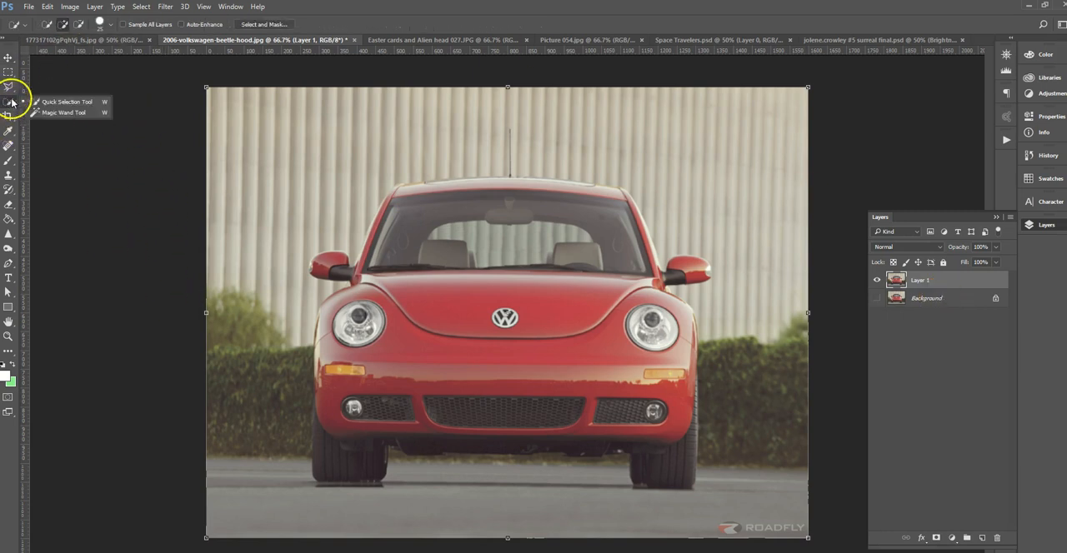
pyautogui.click(78, 106)
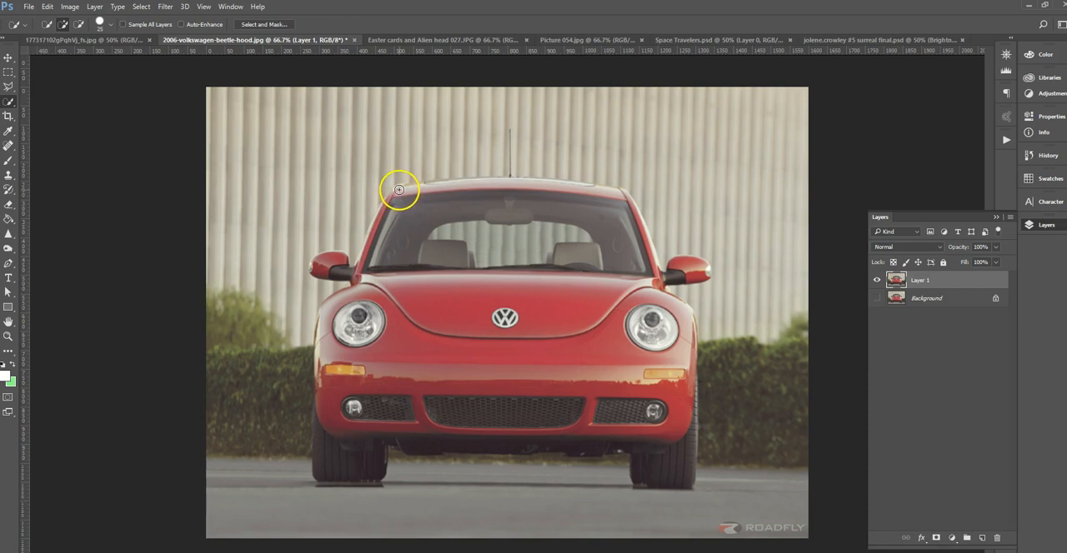
pyautogui.moveTo(405, 198)
pyautogui.mouseDown()
pyautogui.moveTo(431, 244)
pyautogui.moveTo(497, 308)
pyautogui.moveTo(507, 290)
pyautogui.moveTo(455, 198)
pyautogui.moveTo(424, 191)
pyautogui.moveTo(495, 190)
pyautogui.mouseUp()
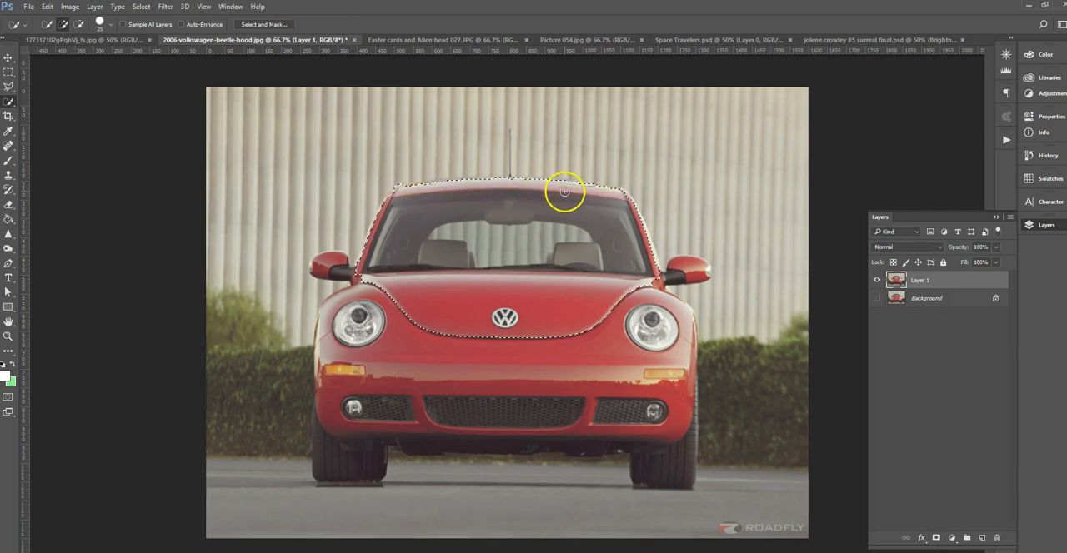
pyautogui.moveTo(631, 295)
pyautogui.mouseDown()
pyautogui.moveTo(652, 318)
pyautogui.moveTo(661, 413)
pyautogui.moveTo(651, 324)
pyautogui.moveTo(627, 312)
pyautogui.moveTo(522, 419)
pyautogui.moveTo(422, 339)
pyautogui.moveTo(348, 333)
pyautogui.moveTo(321, 375)
pyautogui.moveTo(332, 416)
pyautogui.moveTo(434, 422)
pyautogui.mouseUp()
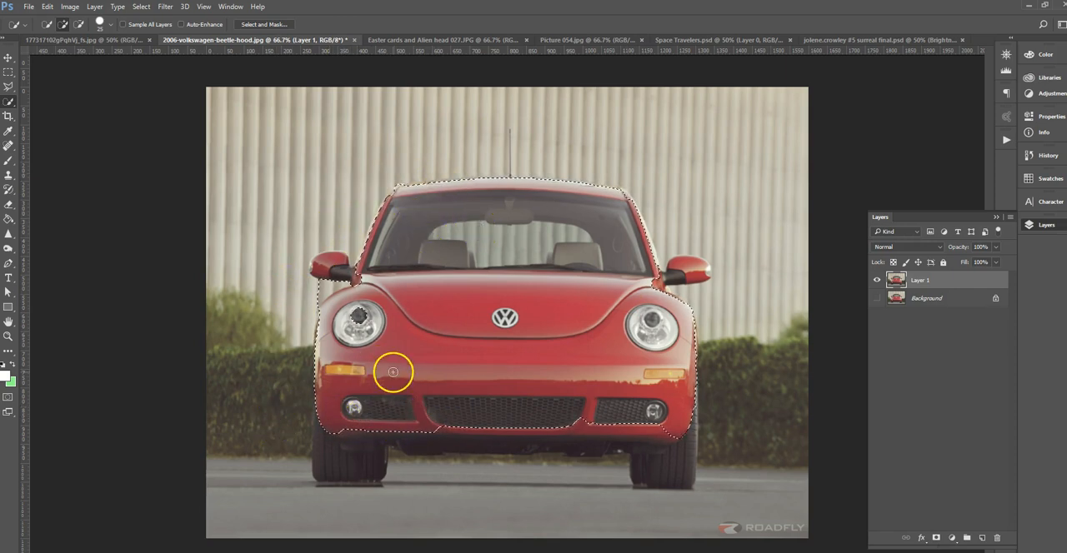
pyautogui.moveTo(323, 406)
pyautogui.mouseDown()
pyautogui.moveTo(392, 453)
pyautogui.moveTo(600, 463)
pyautogui.mouseUp()
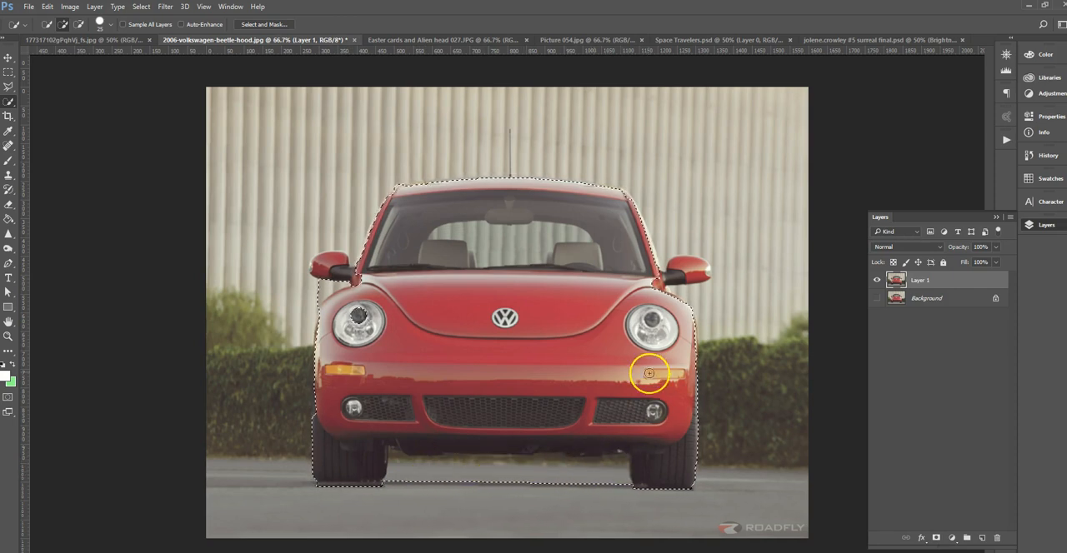
# Add the side mirror on the right of the car, including its black arm, to the selection.
pyautogui.hotkey('ctrl', '+')
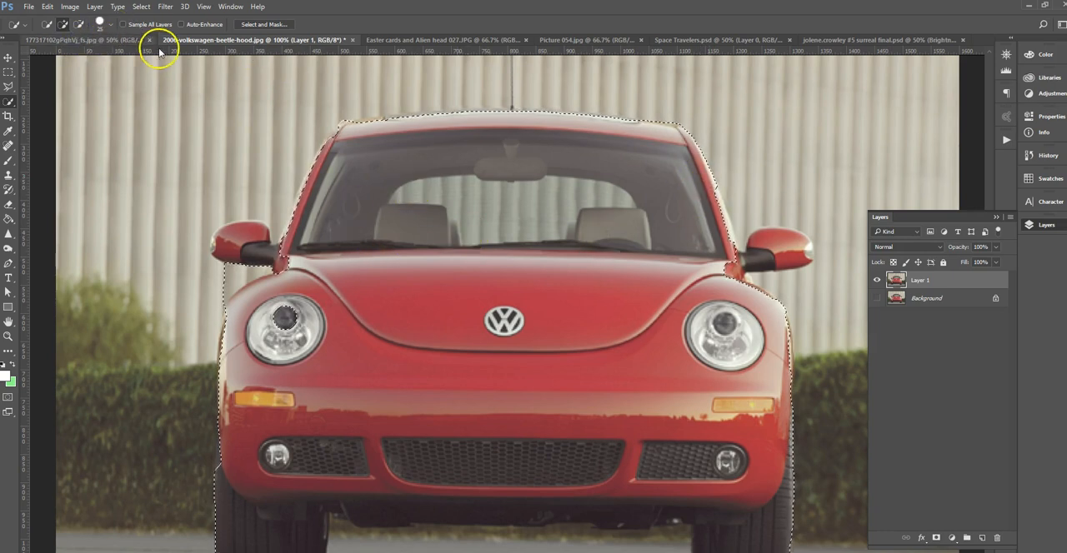
pyautogui.click(110, 27)
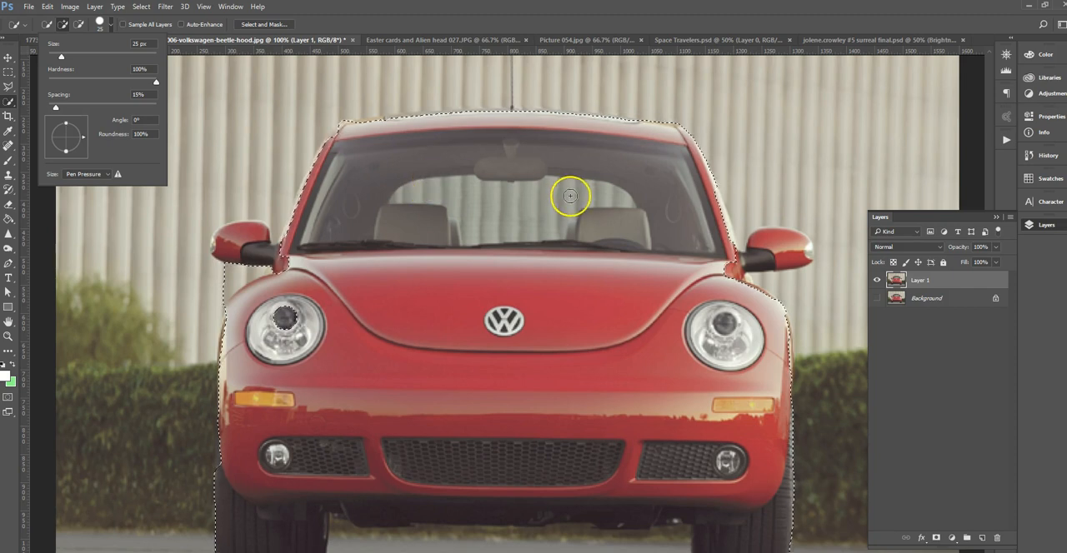
pyautogui.click(603, 241)
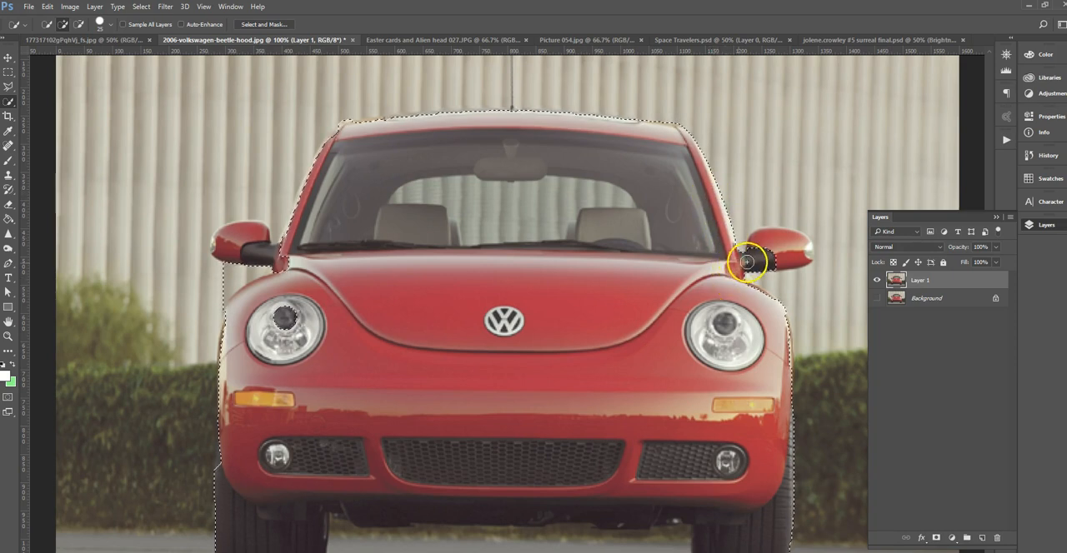
pyautogui.moveTo(771, 234)
pyautogui.mouseDown()
pyautogui.moveTo(802, 243)
pyautogui.moveTo(795, 263)
pyautogui.mouseUp()
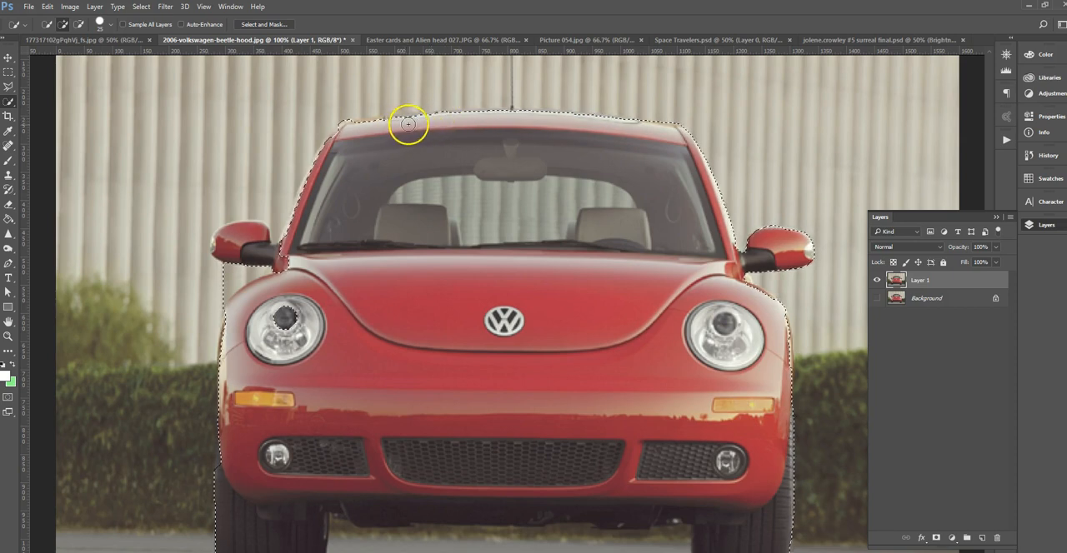
# Rework the selection along the car's roofline and subtract the strip of wall above the roof from it.
pyautogui.moveTo(361, 124)
pyautogui.mouseDown()
pyautogui.moveTo(340, 136)
pyautogui.moveTo(502, 155)
pyautogui.mouseUp()
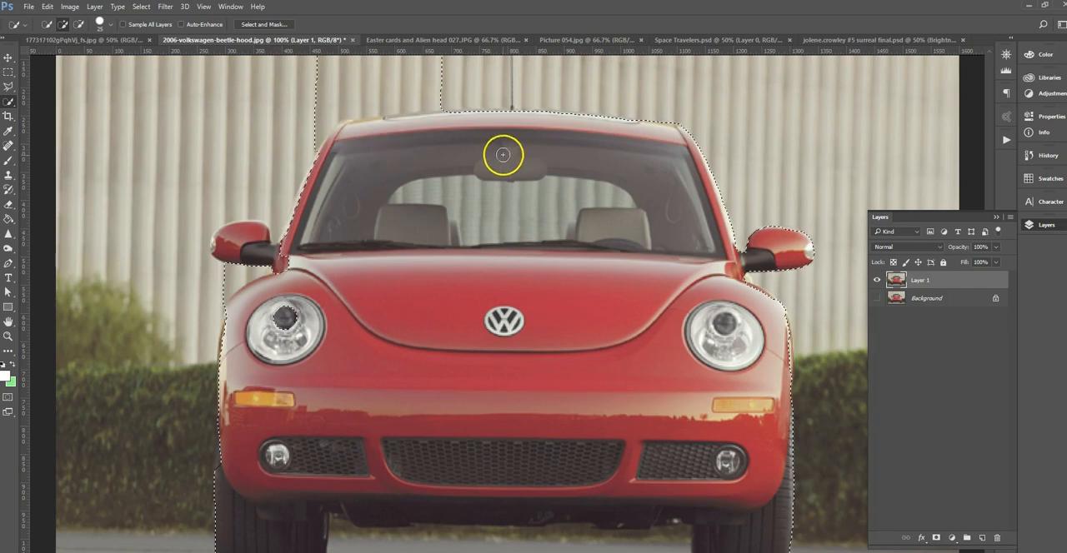
pyautogui.scroll(3, 508, 172)
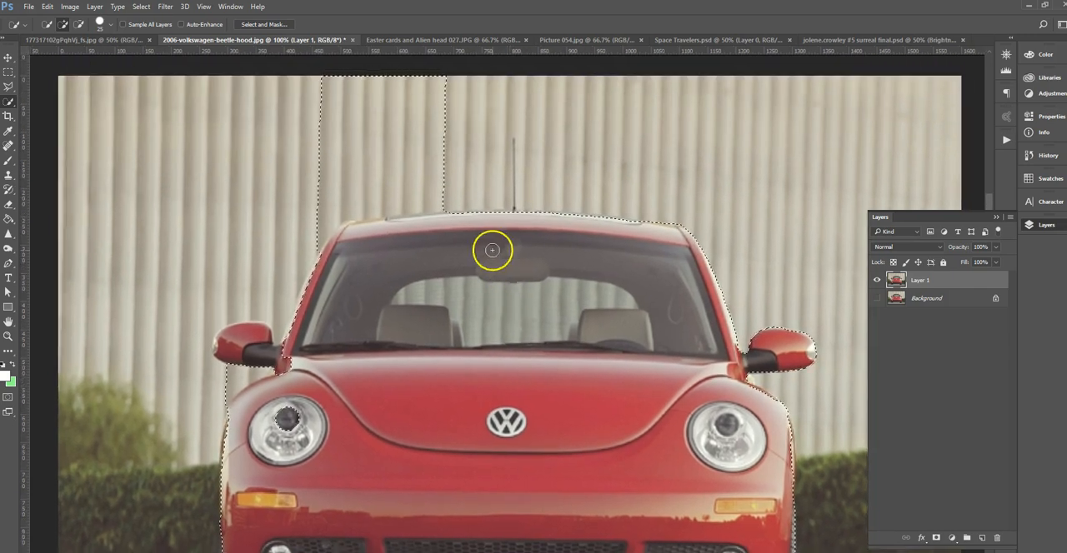
pyautogui.click(79, 25)
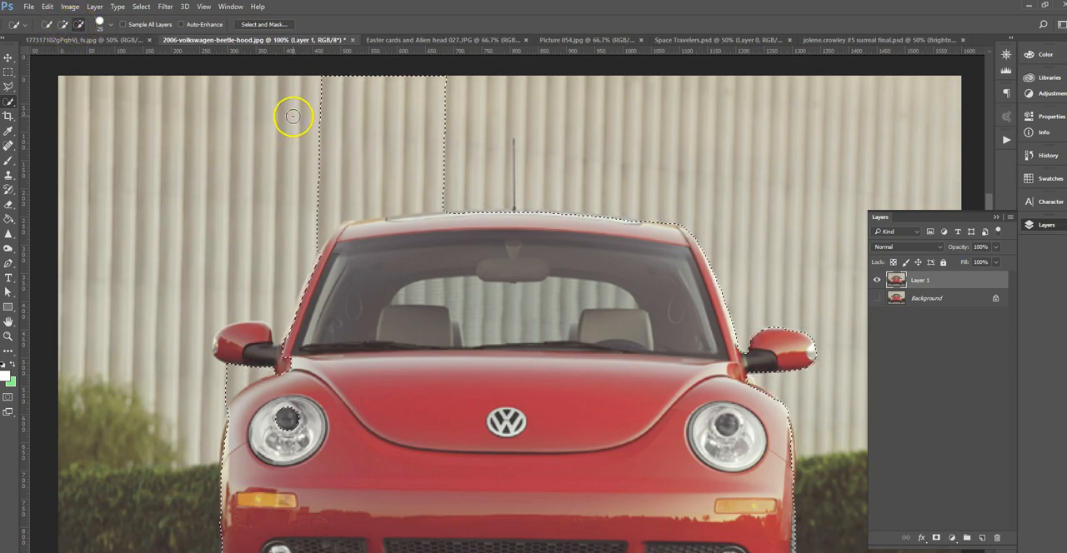
pyautogui.moveTo(315, 119); pyautogui.dragTo(443, 119)
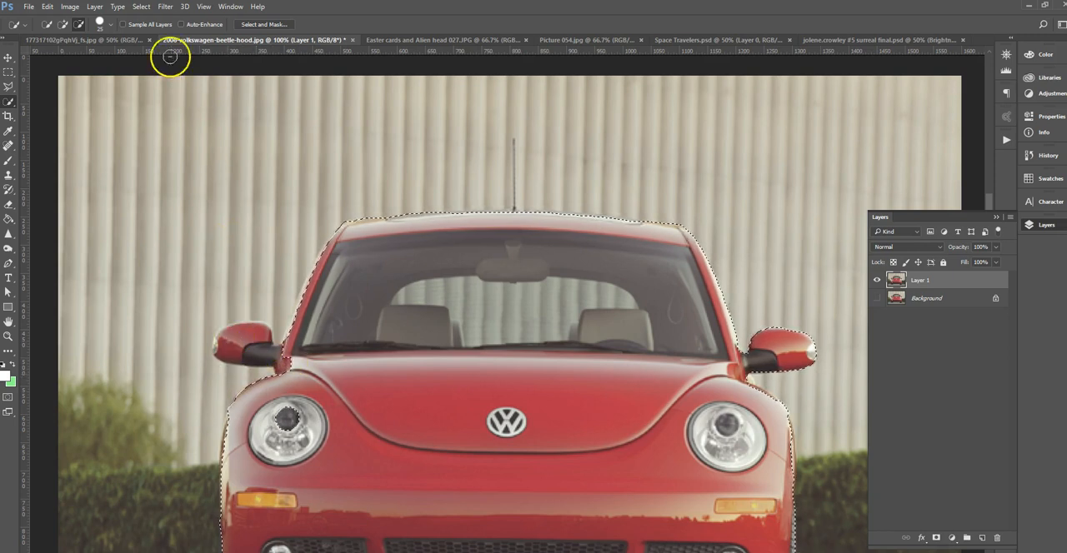
# Add the side mirror on the left of the car to the selection and subtract the wall gap between mirror and windshield pillar.
pyautogui.click(63, 25)
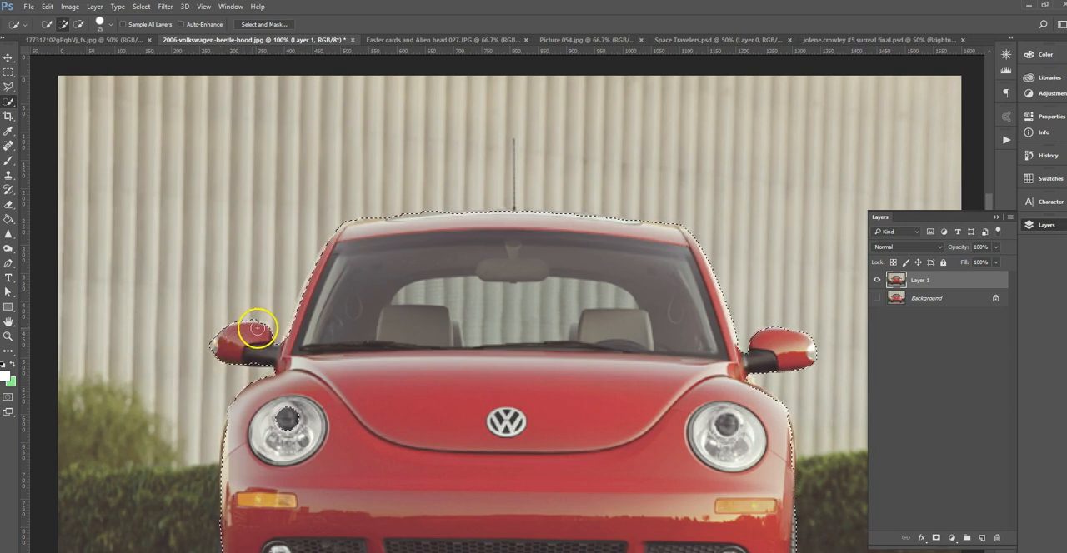
pyautogui.press('alt')
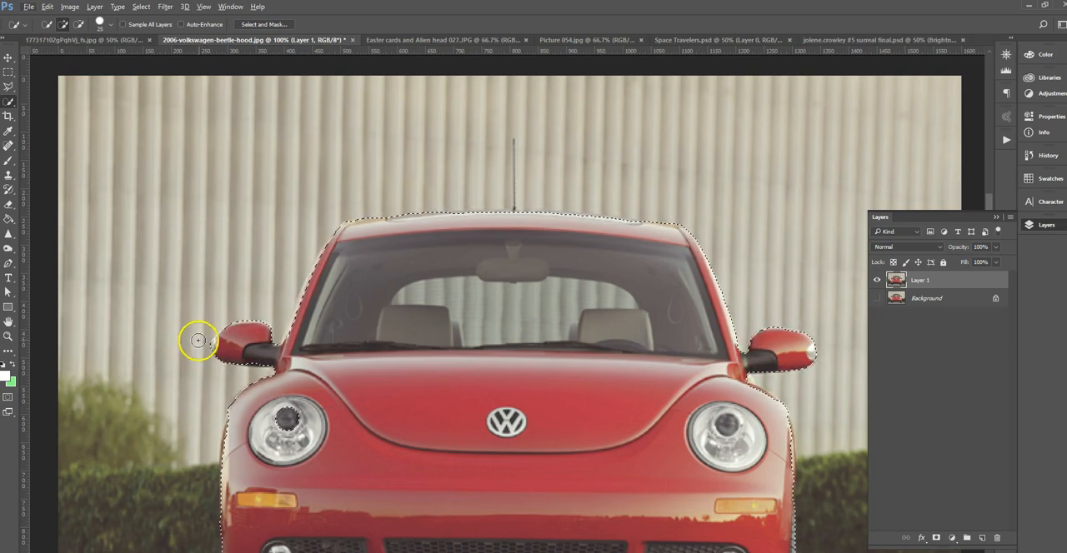
pyautogui.press('alt')
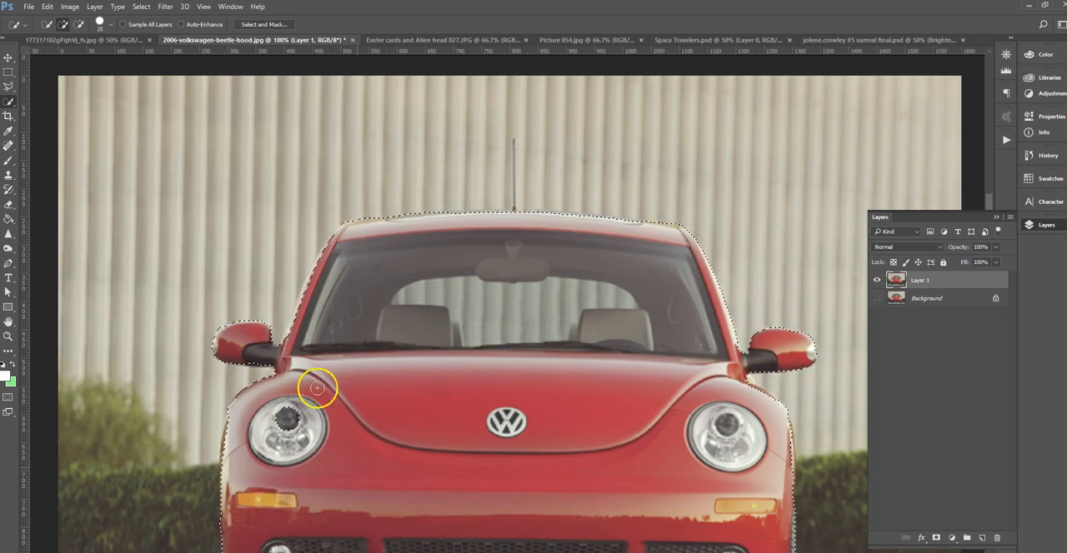
pyautogui.moveTo(394, 460); pyautogui.dragTo(398, 454)
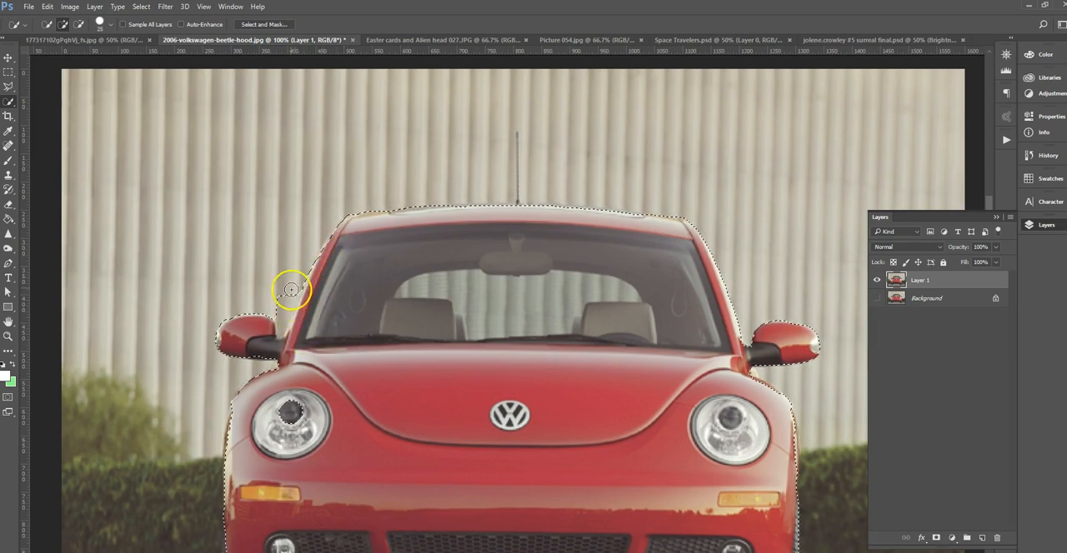
pyautogui.press('alt')
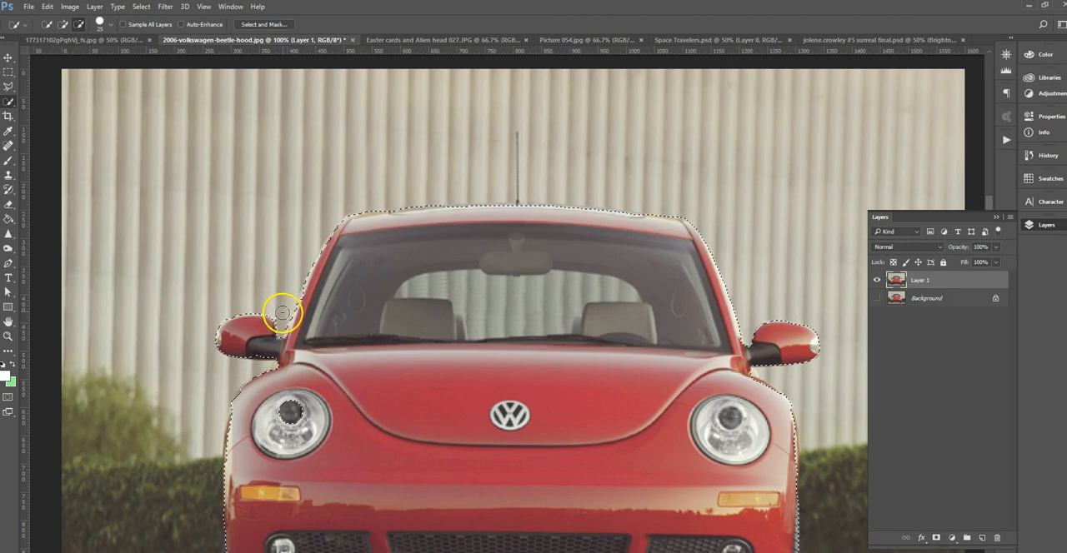
pyautogui.moveTo(381, 458)
pyautogui.mouseDown()
pyautogui.moveTo(405, 412)
pyautogui.moveTo(404, 359)
pyautogui.mouseUp()
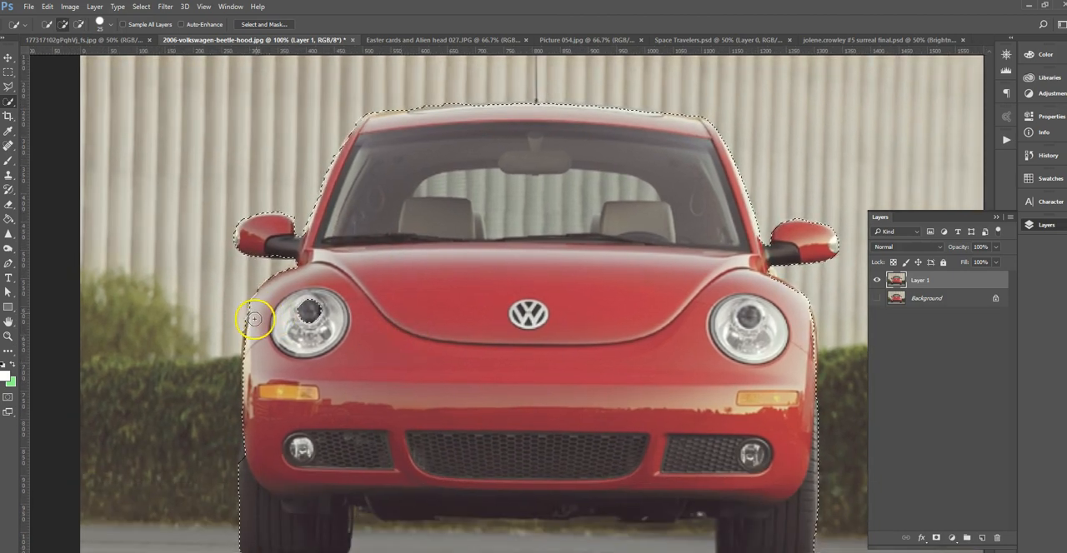
# Add the dark undercarriage between the tires to the selection and trim the spill above the fender below the right mirror.
pyautogui.moveTo(455, 506); pyautogui.dragTo(451, 469)
pyautogui.moveTo(399, 510)
pyautogui.mouseDown()
pyautogui.moveTo(375, 528)
pyautogui.moveTo(369, 485)
pyautogui.moveTo(662, 502)
pyautogui.moveTo(690, 491)
pyautogui.moveTo(706, 532)
pyautogui.moveTo(643, 531)
pyautogui.mouseUp()
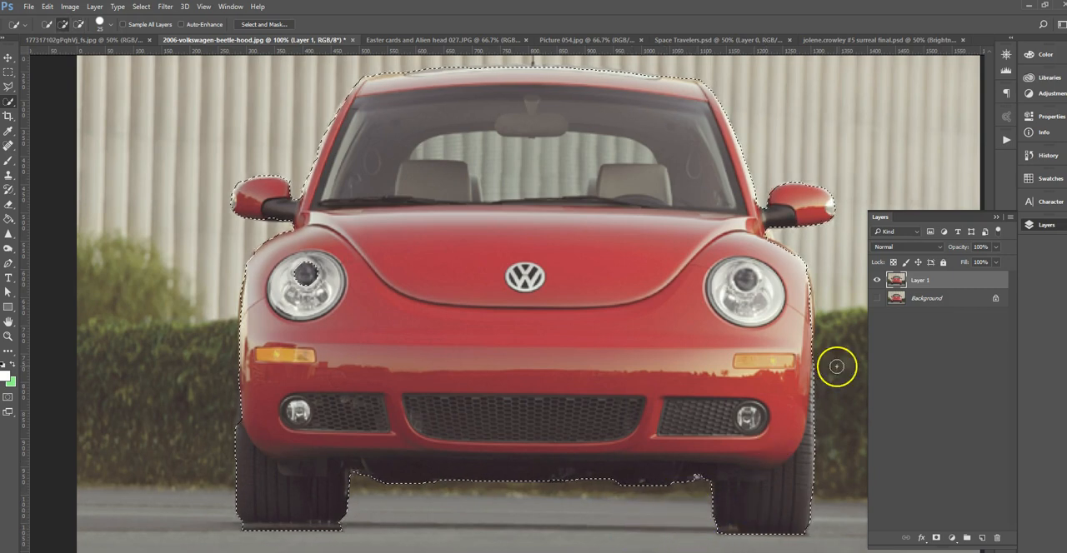
pyautogui.moveTo(618, 262); pyautogui.dragTo(594, 311)
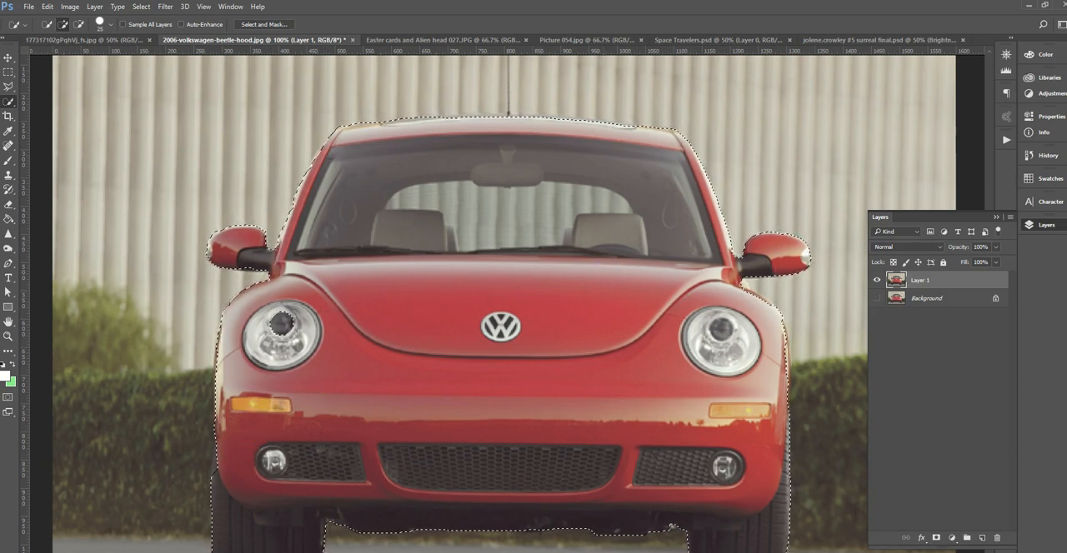
pyautogui.hotkey('ctrl', 'alt', 'r')
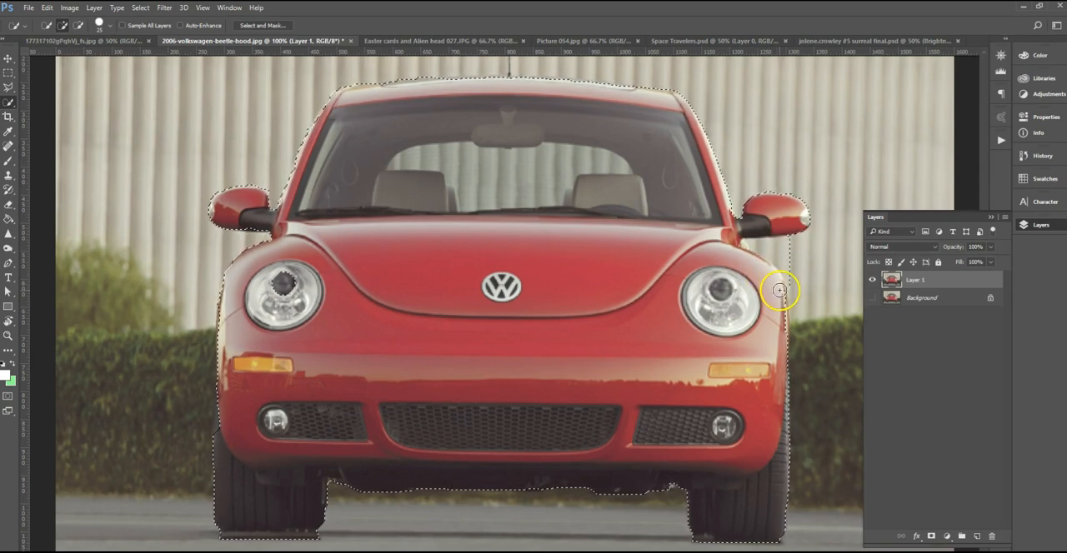
pyautogui.keyDown('alt'); pyautogui.click(791, 249); pyautogui.keyUp('alt')
pyautogui.keyDown('alt'); pyautogui.click(776, 247); pyautogui.keyUp('alt')
pyautogui.keyDown('alt'); pyautogui.click(795, 271); pyautogui.keyUp('alt')
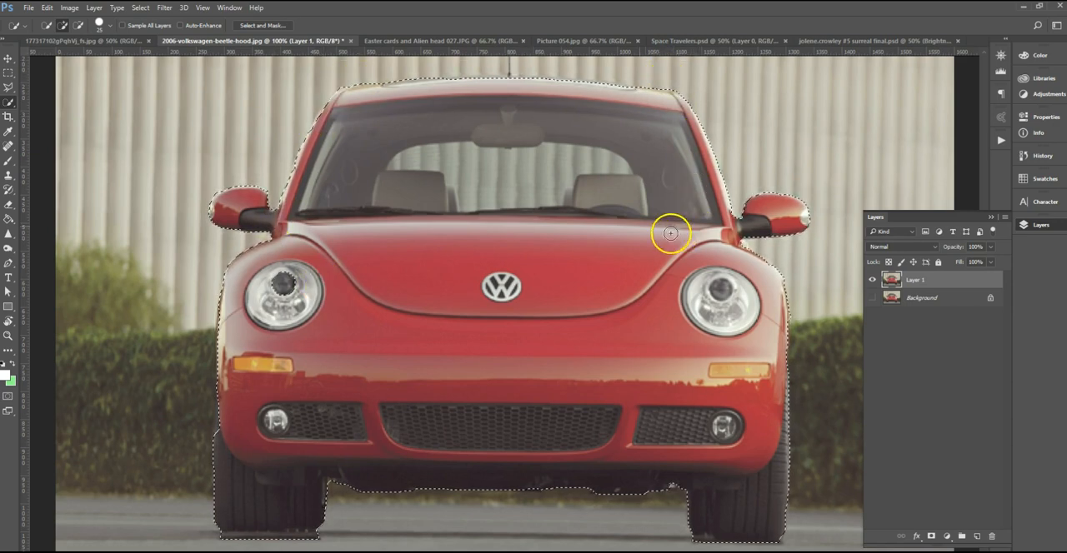
pyautogui.click(8, 60)
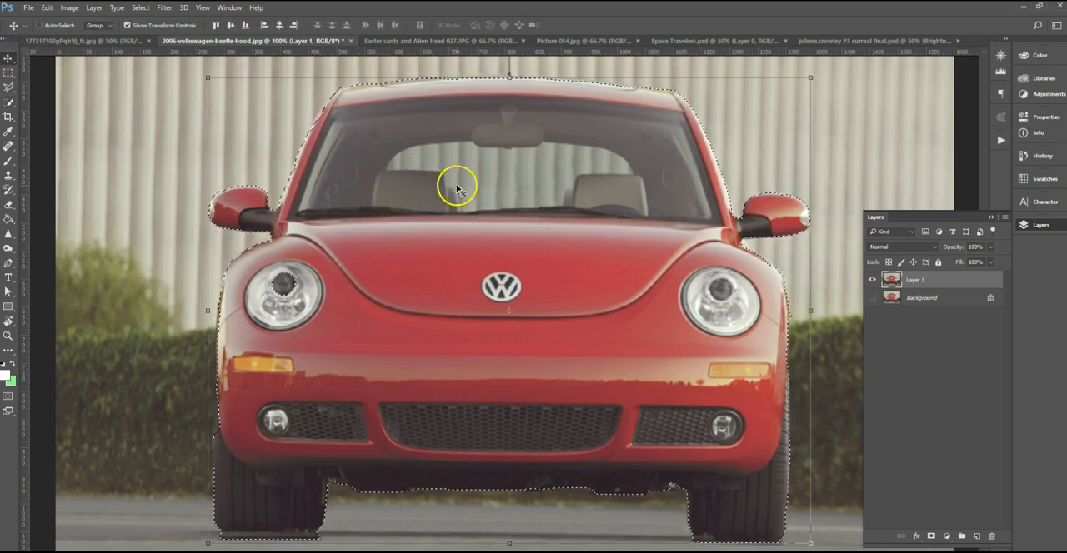
pyautogui.moveTo(564, 239); pyautogui.dragTo(852, 50)
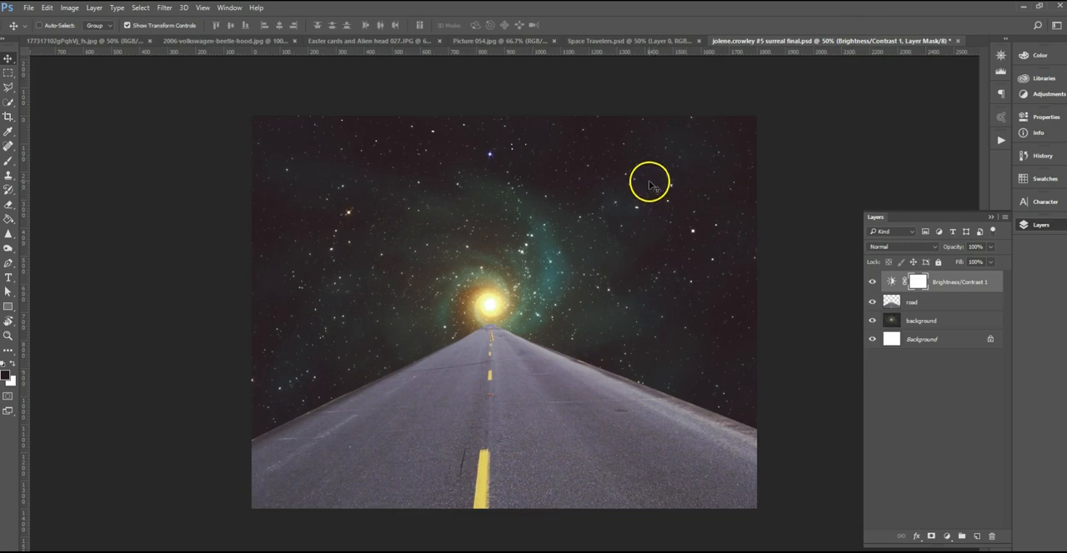
pyautogui.click(93, 40)
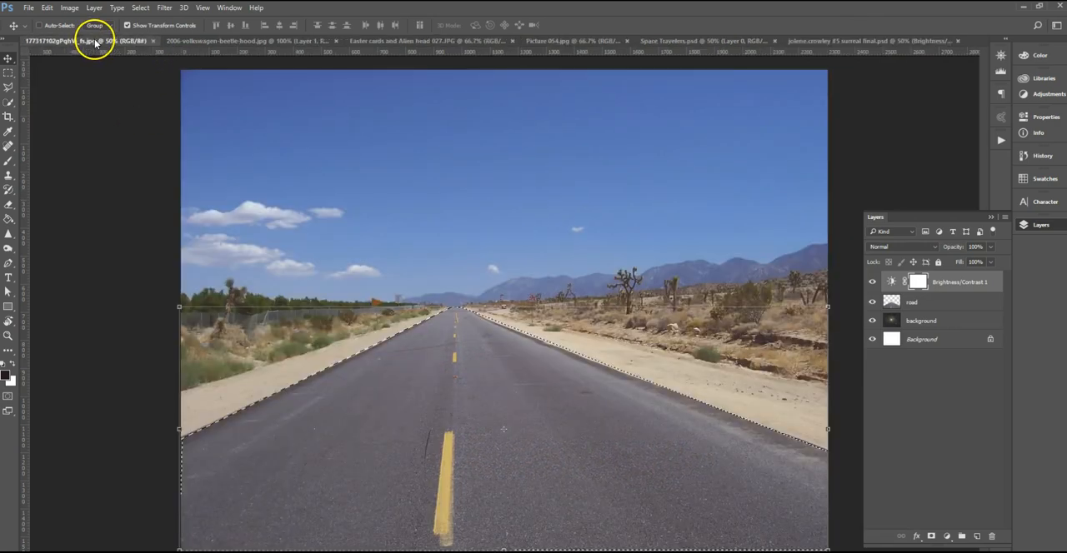
pyautogui.click(200, 42)
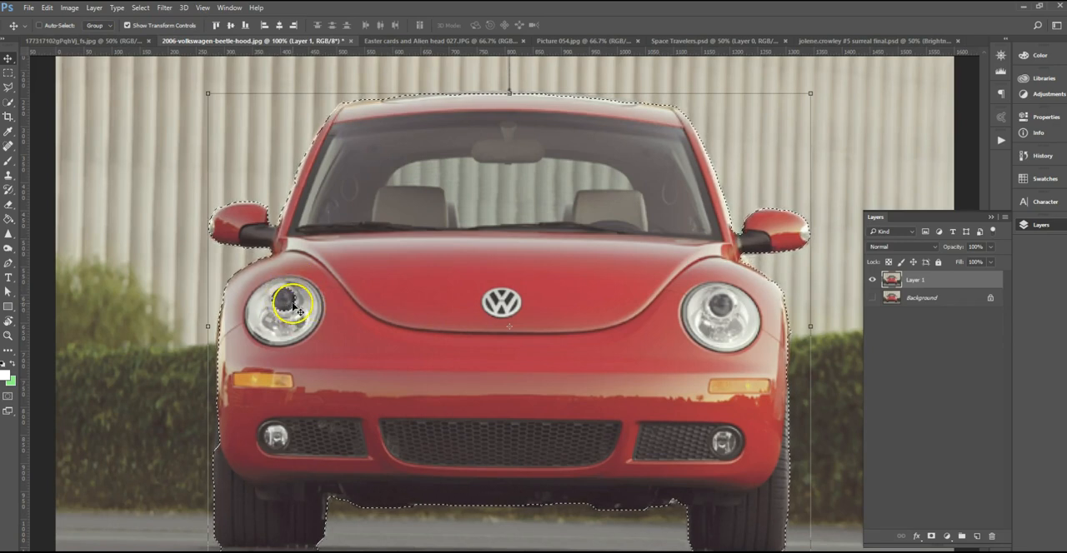
# Include the missing centre of the left headlight in the selection and copy the selected car into the space and road composite.
pyautogui.click(10, 104)
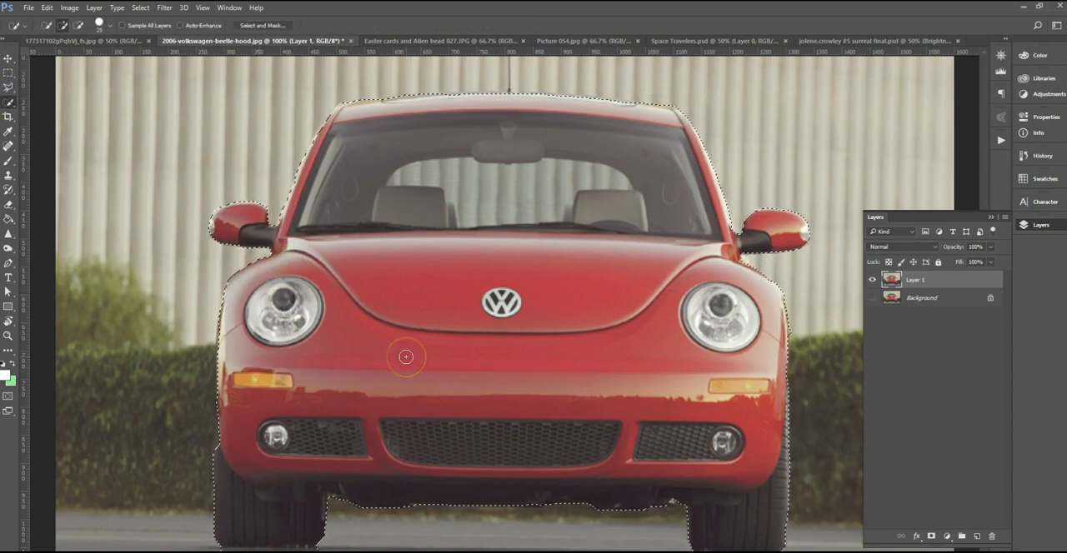
pyautogui.click(10, 60)
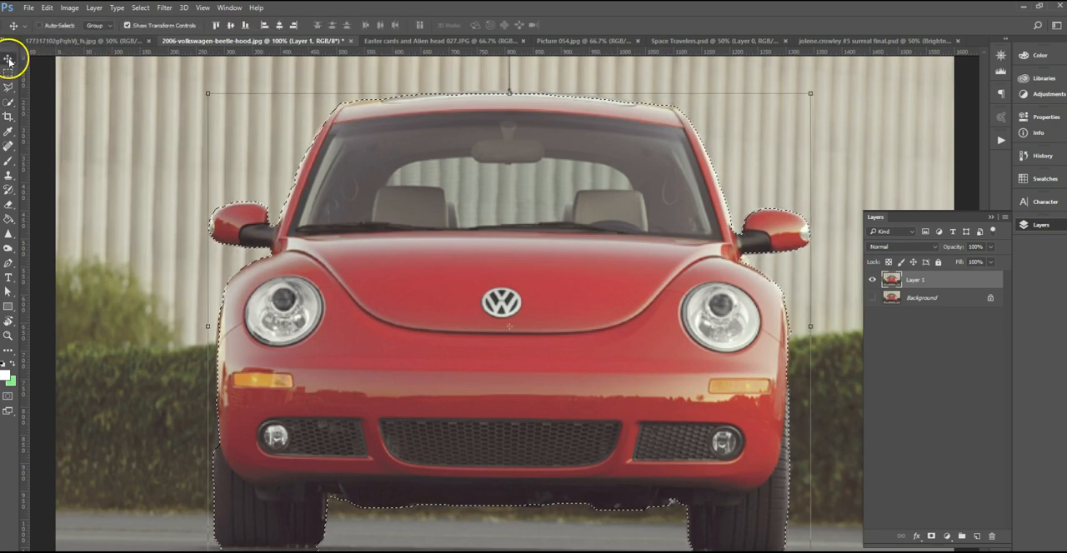
pyautogui.moveTo(570, 266); pyautogui.dragTo(532, 427)
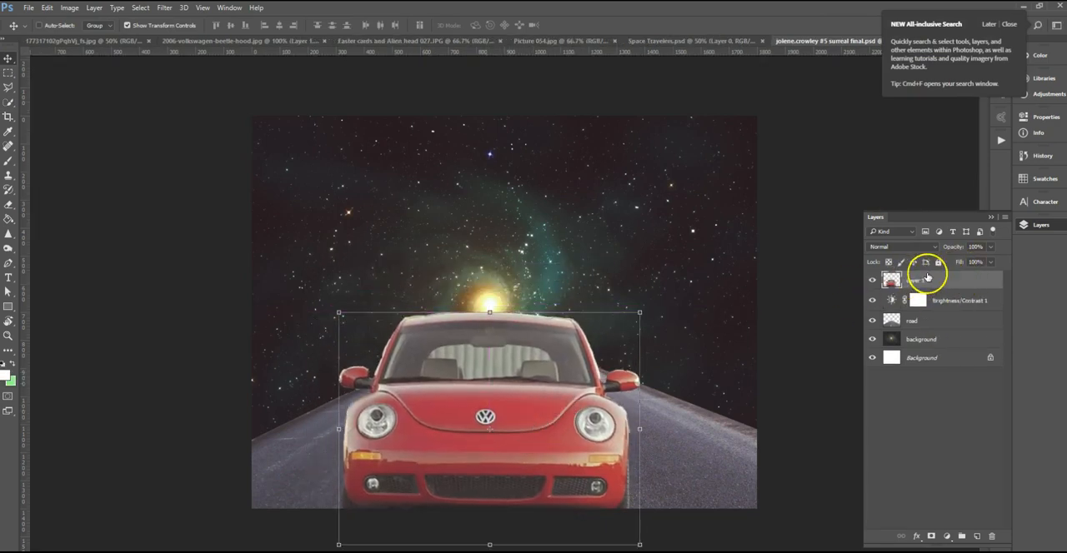
# Rename the new car layer as "car".
pyautogui.click(921, 280)
pyautogui.write('car')
pyautogui.press('Return')
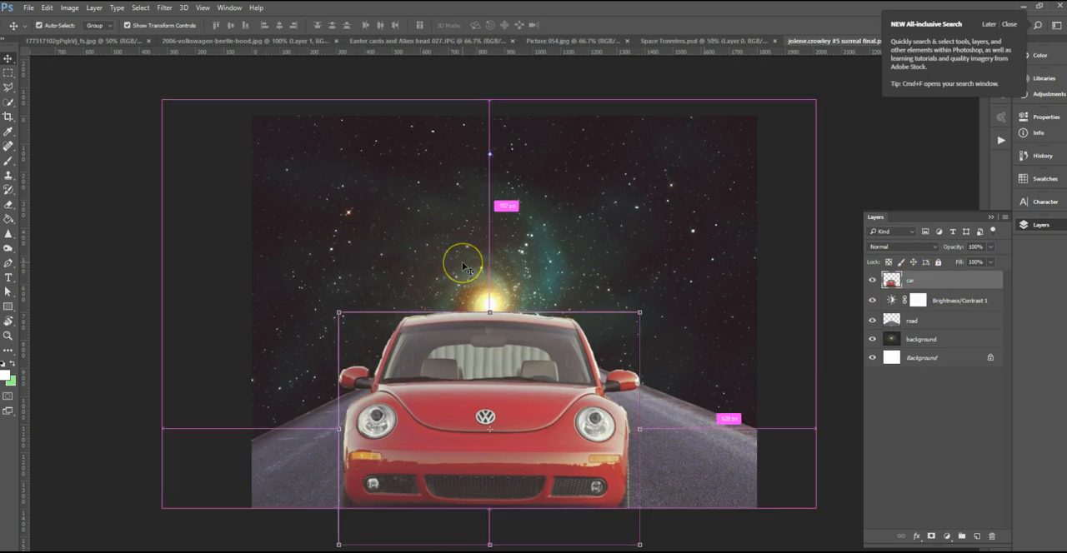
# Erase the pale wall fringe along the car's left windshield pillar with the Eraser tool.
pyautogui.hotkey('ctrl', '+')
pyautogui.hotkey('ctrl', '+')
pyautogui.moveTo(546, 358); pyautogui.dragTo(545, 242)
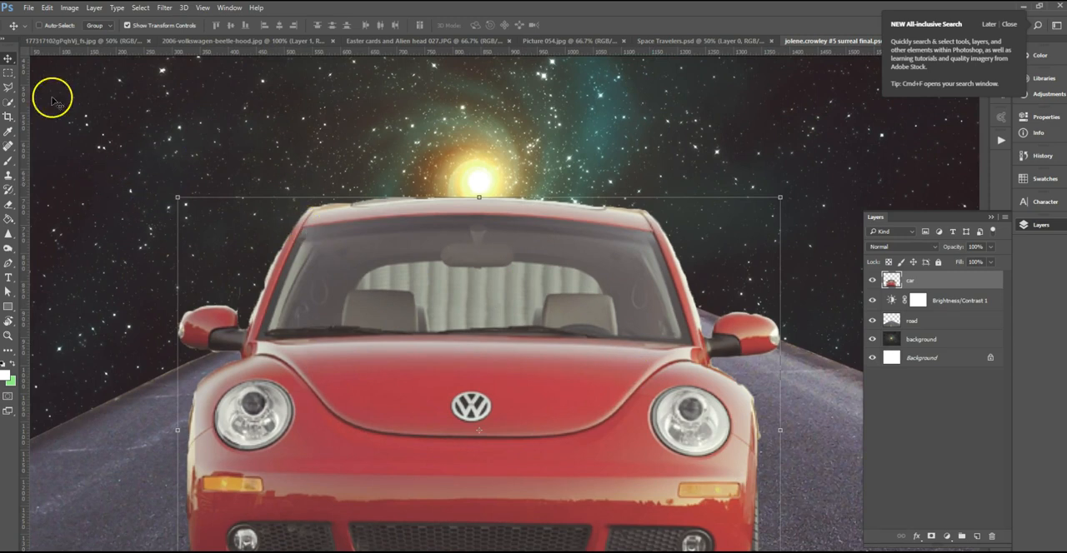
pyautogui.click(8, 205)
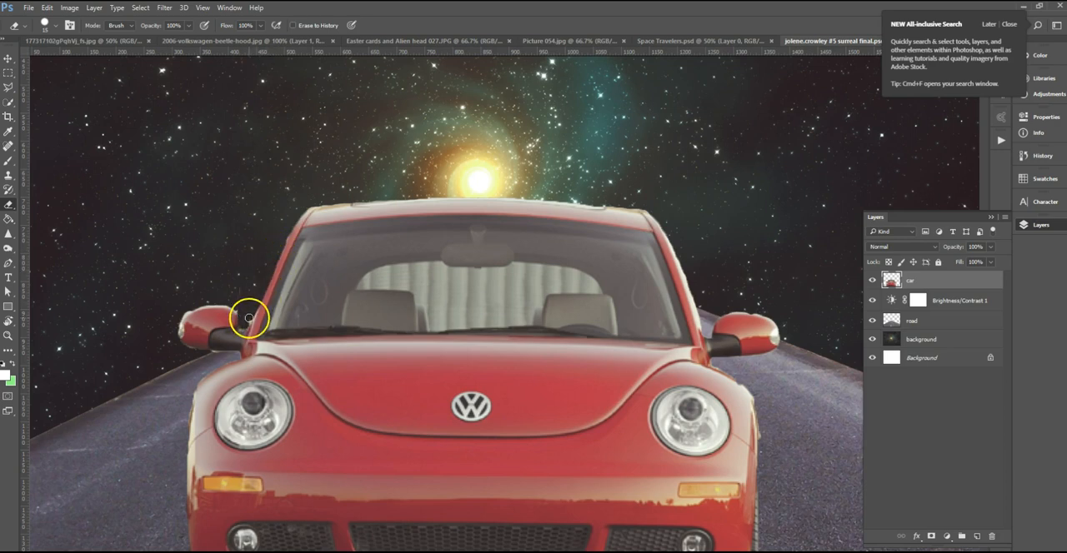
pyautogui.click(46, 25)
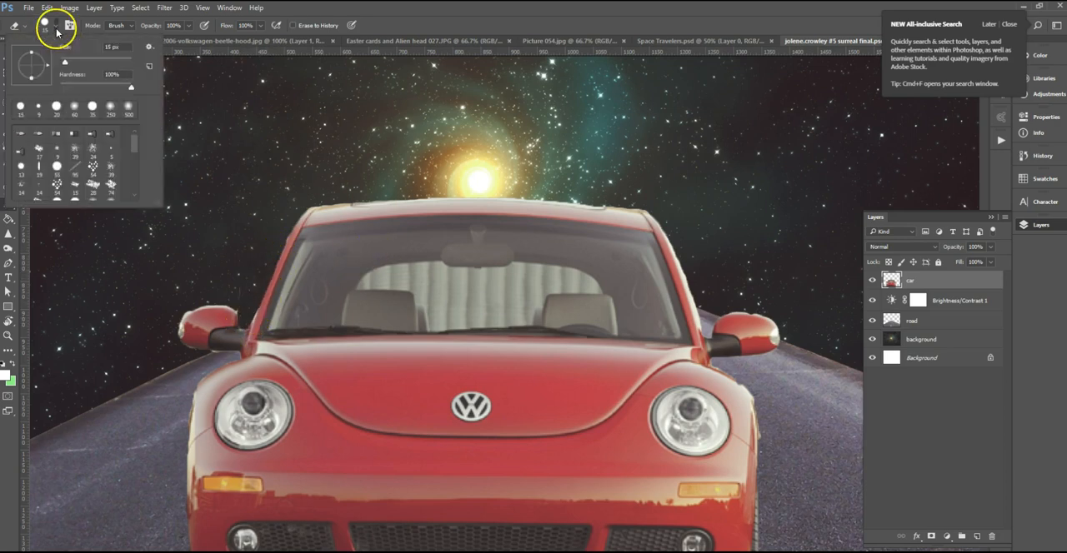
pyautogui.click(286, 227)
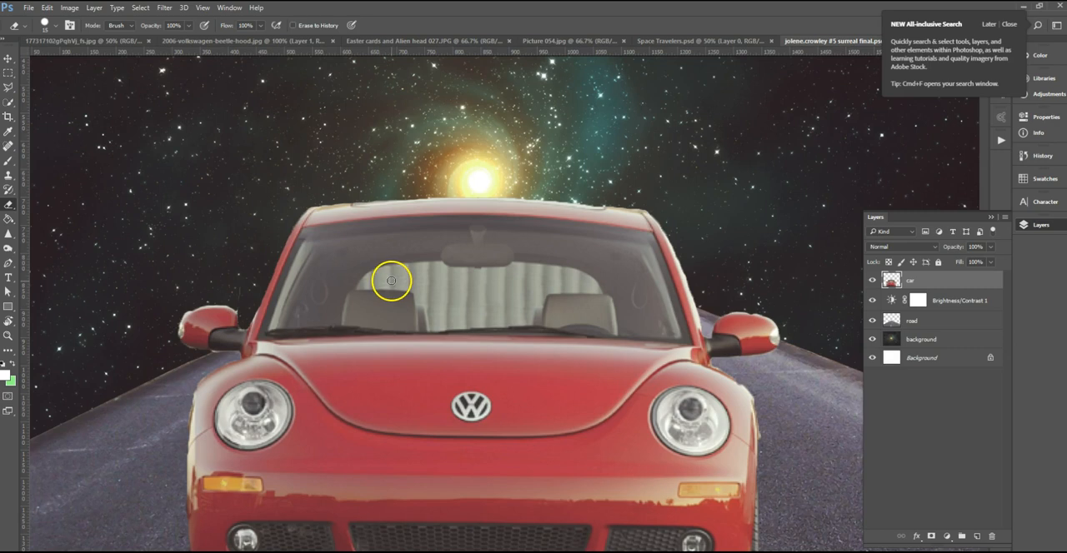
# Erase the remaining wall fringe around the left side mirror and the upper edge of the front fender beside it.
pyautogui.hotkey('ctrl', '+')
pyautogui.hotkey('ctrl', '+')
pyautogui.moveTo(381, 241); pyautogui.dragTo(661, 208)
pyautogui.moveTo(243, 217); pyautogui.dragTo(243, 263)
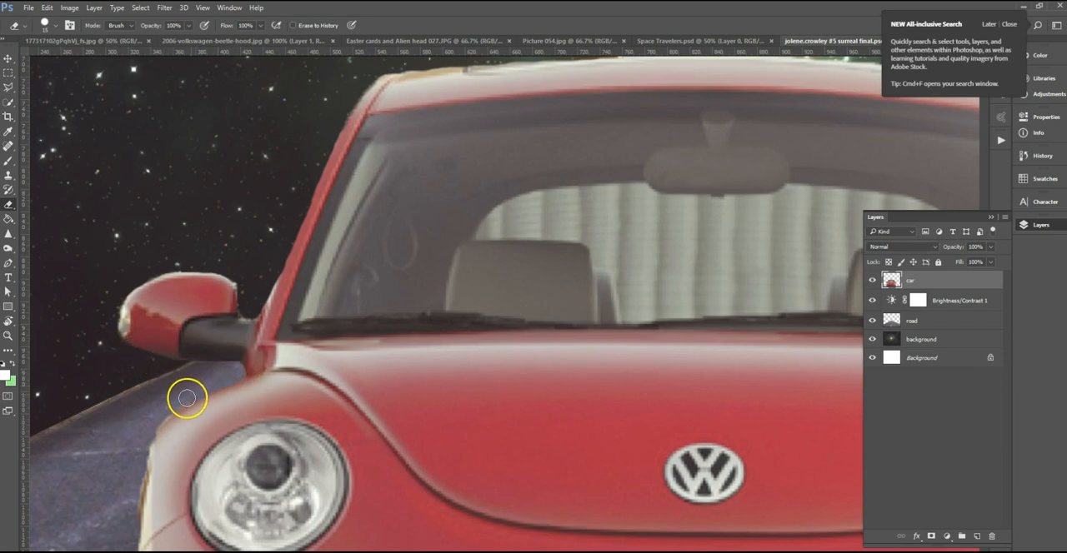
pyautogui.moveTo(331, 357)
pyautogui.mouseDown()
pyautogui.moveTo(372, 282)
pyautogui.moveTo(397, 202)
pyautogui.mouseUp()
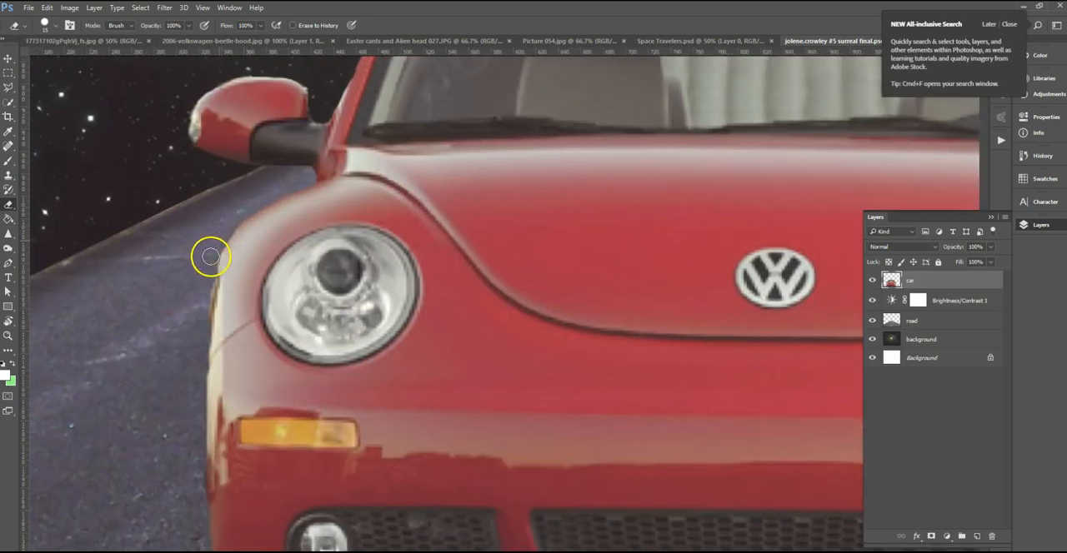
pyautogui.moveTo(350, 424); pyautogui.dragTo(250, 245)
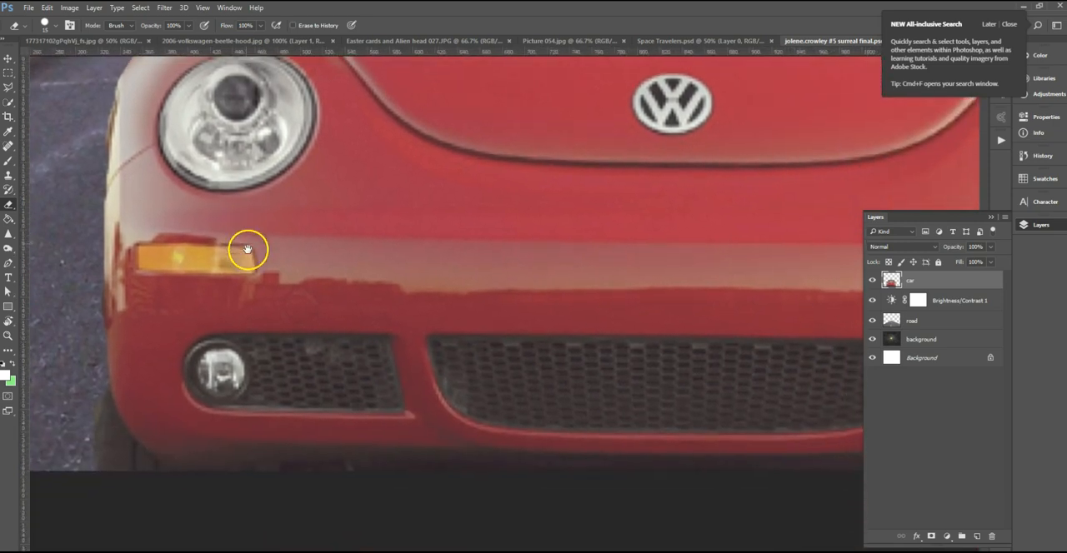
# Scale the car to about 52%, centre it at the road's lower edge so its bottom runs past the canvas, and apply the transformation.
pyautogui.hotkey('ctrl', '-')
pyautogui.hotkey('ctrl', '-')
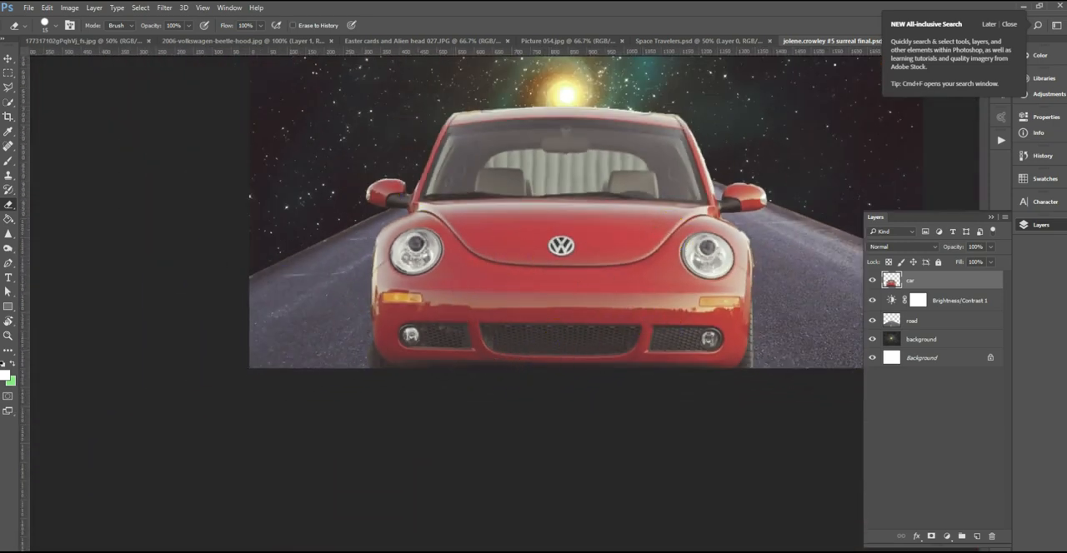
pyautogui.click(9, 61)
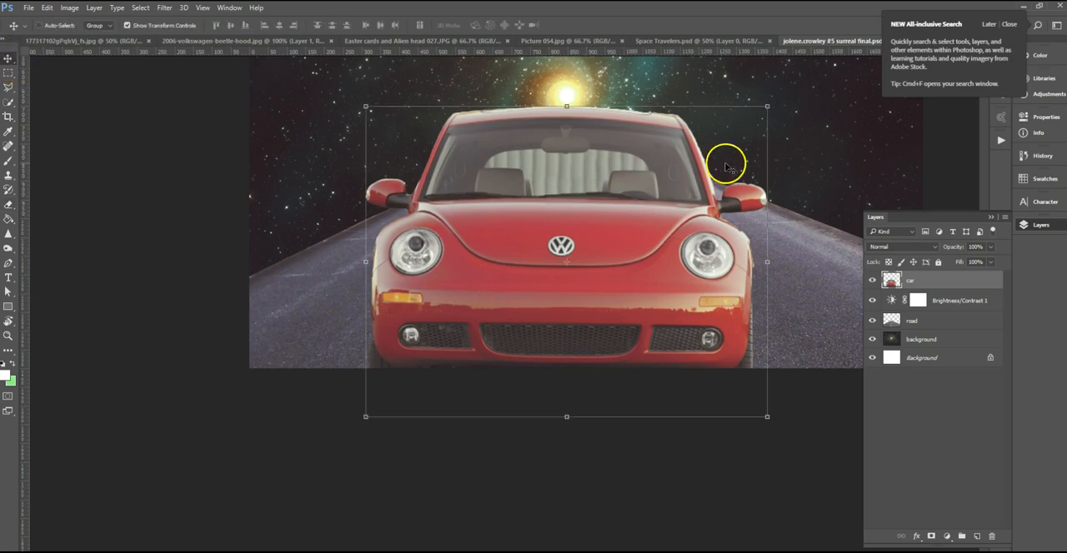
pyautogui.moveTo(767, 107); pyautogui.dragTo(674, 178)
pyautogui.moveTo(586, 250); pyautogui.dragTo(583, 317)
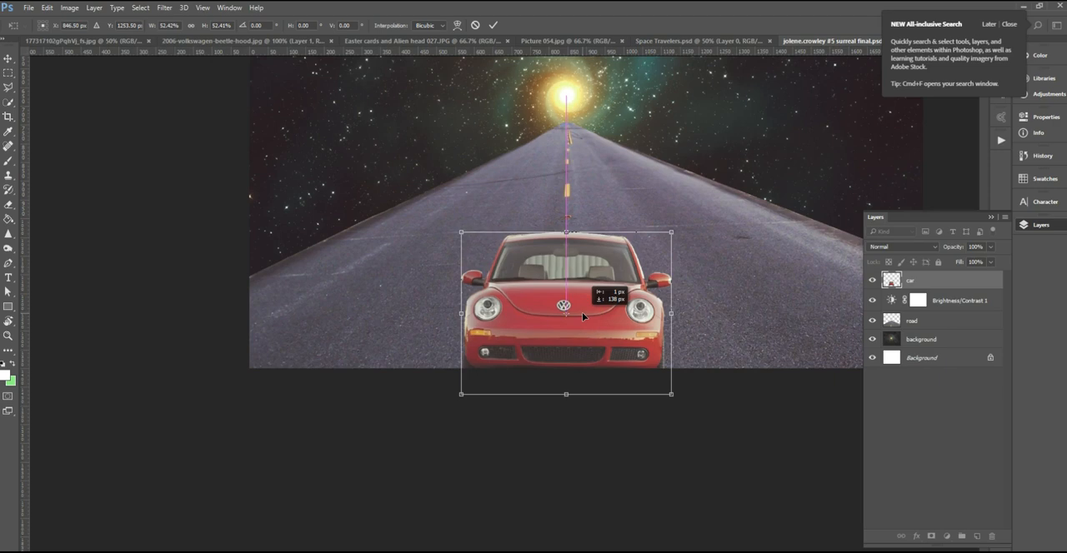
pyautogui.moveTo(581, 313); pyautogui.dragTo(582, 312)
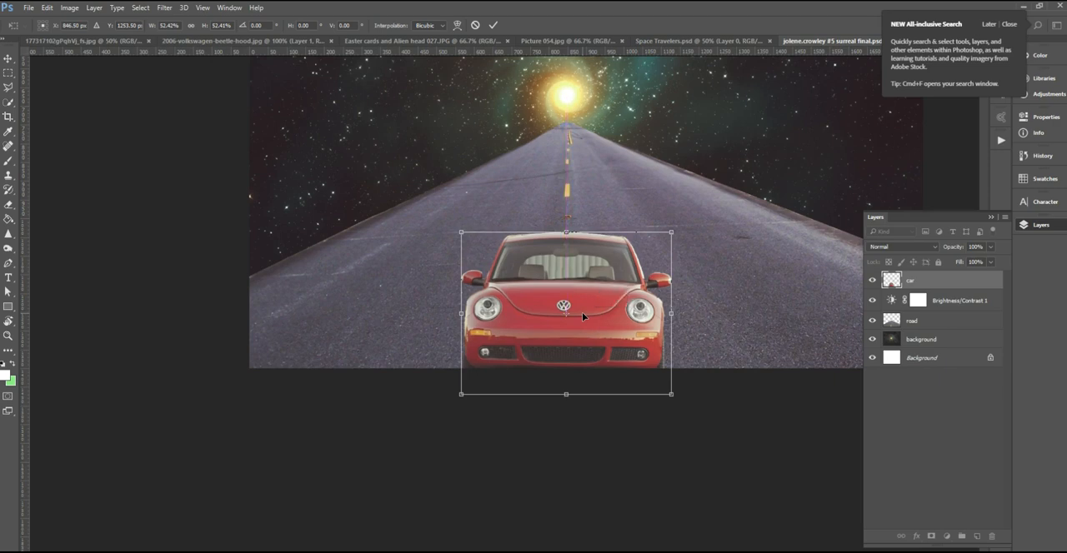
pyautogui.hotkey('ctrl', '+')
pyautogui.hotkey('ctrl', '+')
pyautogui.hotkey('ctrl', '+')
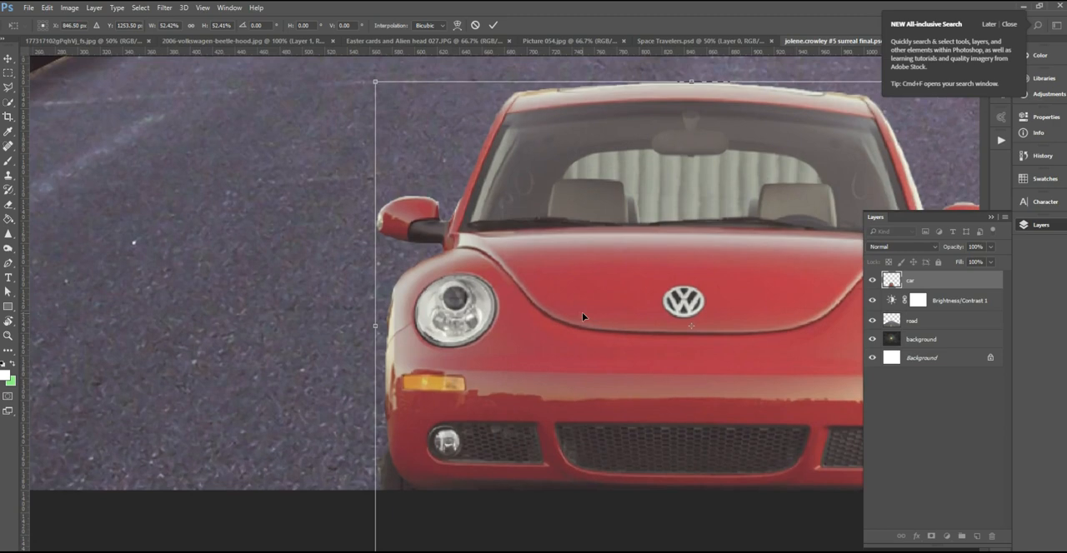
pyautogui.moveTo(603, 280); pyautogui.dragTo(438, 303)
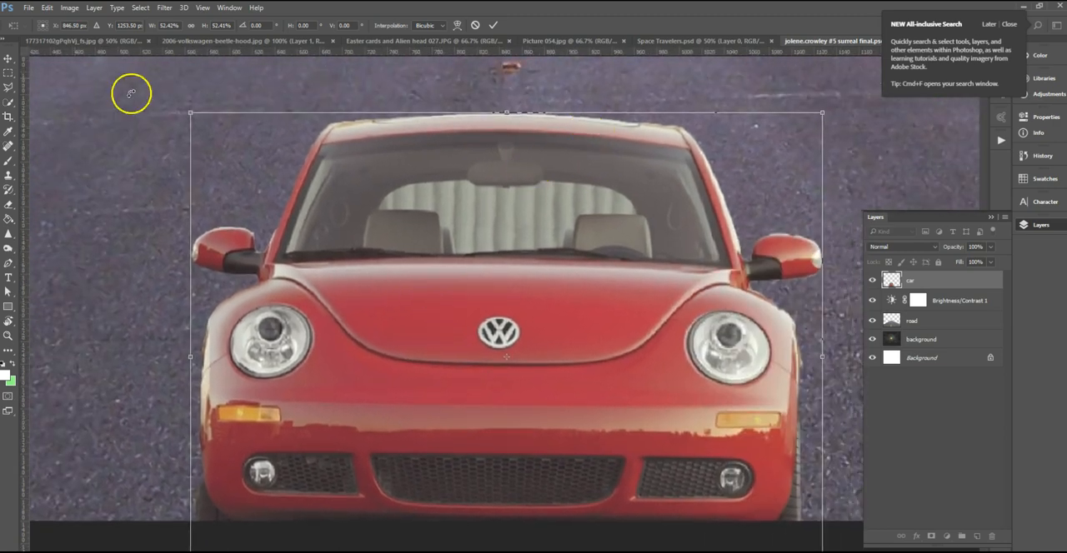
pyautogui.click(8, 219)
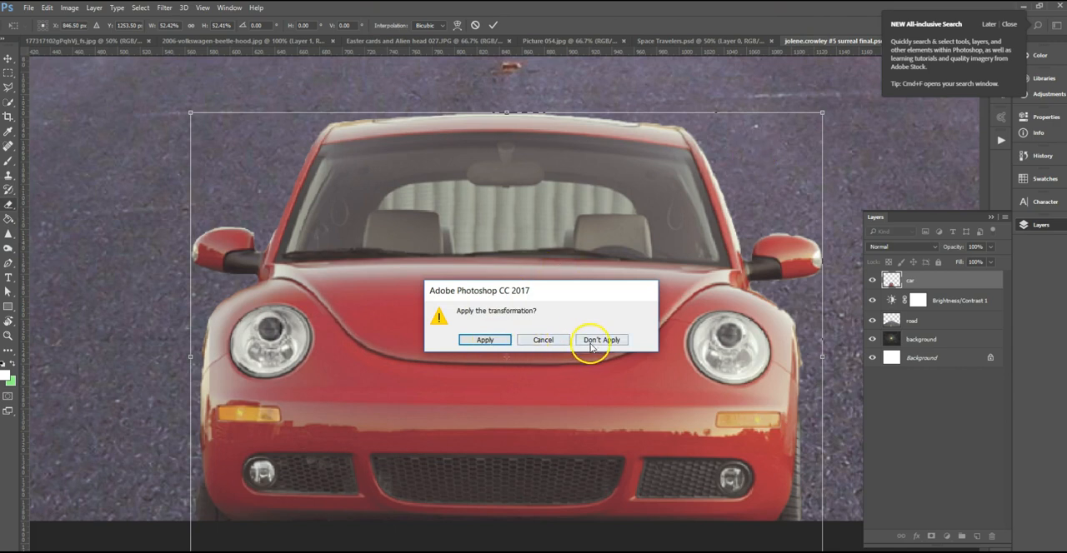
pyautogui.click(552, 344)
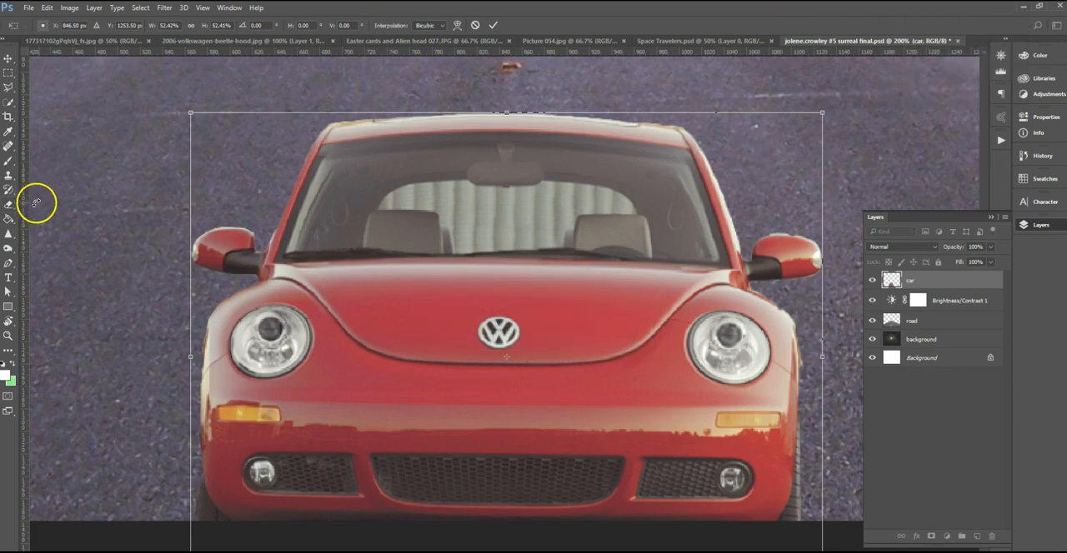
pyautogui.click(8, 218)
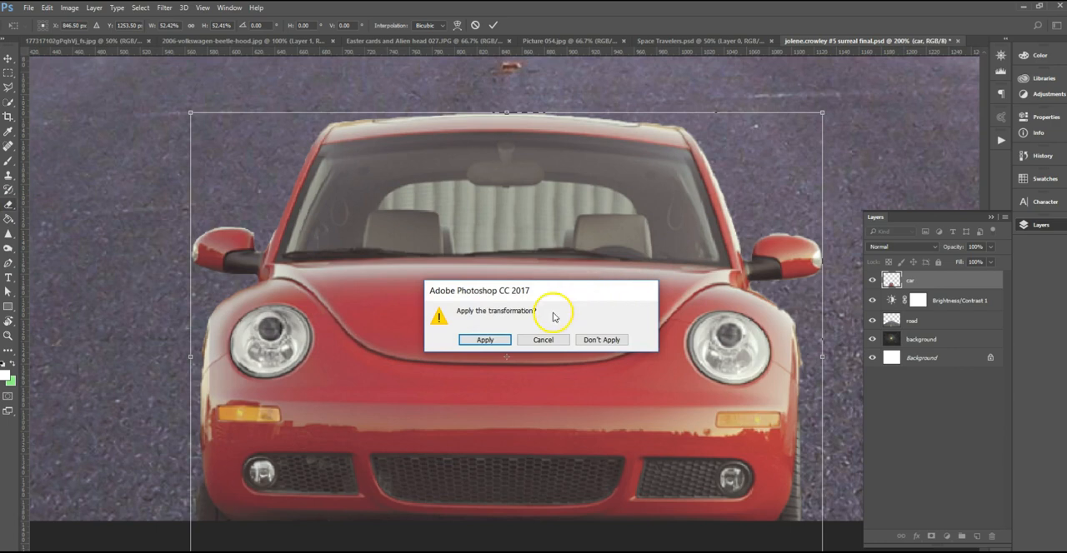
pyautogui.click(485, 342)
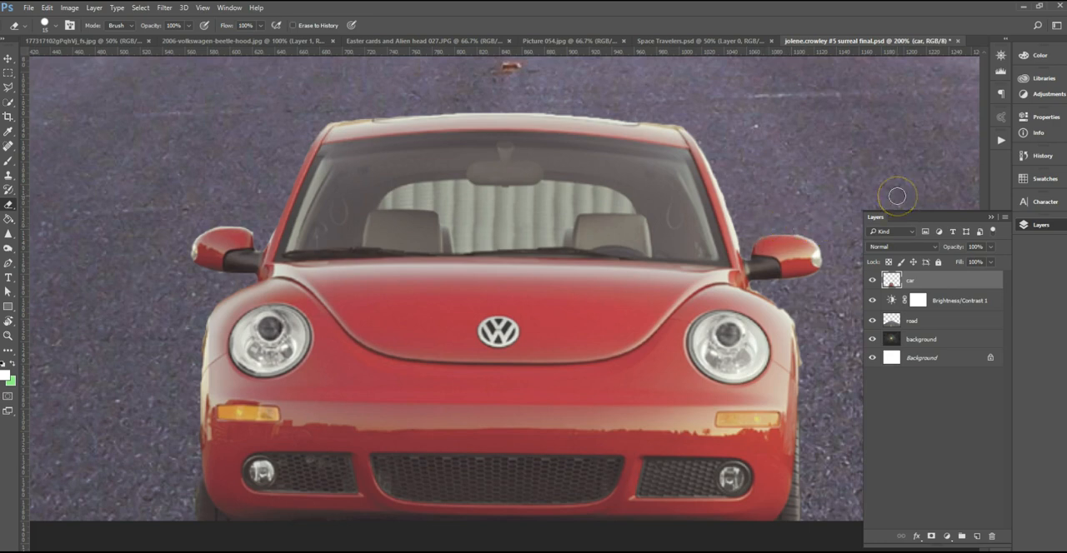
# Erase the pale fringe along the outer edge of the car's right front fender with the Eraser tool.
pyautogui.scroll(1, 388, 311)
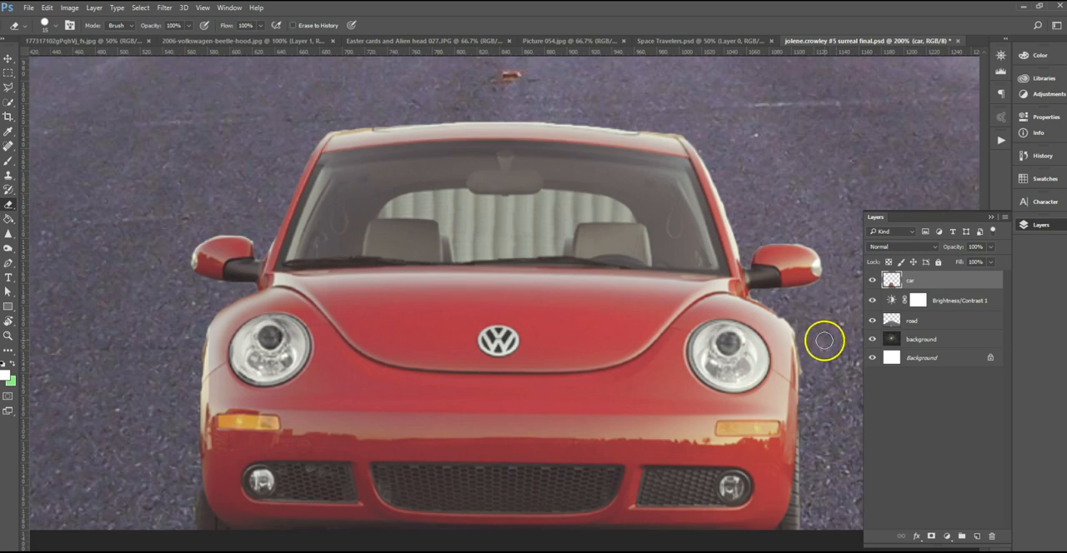
pyautogui.moveTo(809, 319)
pyautogui.mouseDown()
pyautogui.moveTo(755, 295)
pyautogui.moveTo(790, 297)
pyautogui.moveTo(756, 292)
pyautogui.moveTo(795, 321)
pyautogui.mouseUp()
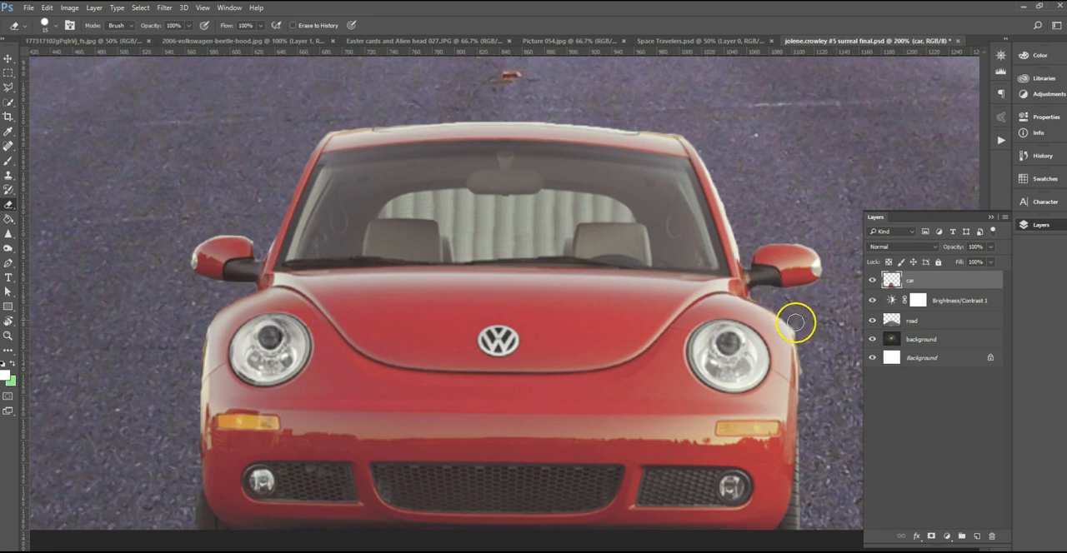
pyautogui.moveTo(807, 357)
pyautogui.mouseDown()
pyautogui.moveTo(820, 422)
pyautogui.moveTo(815, 315)
pyautogui.moveTo(834, 284)
pyautogui.mouseUp()
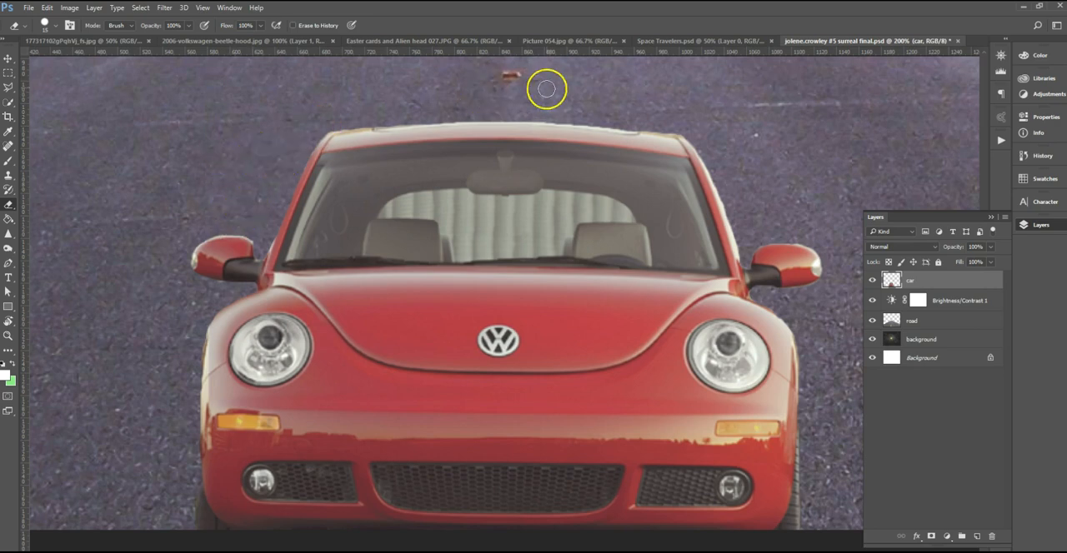
# Cover the small red mark in the road's centre above the car with nearby asphalt, using the Clone Stamp on the road layer.
pyautogui.hotkey('ctrl', '-')
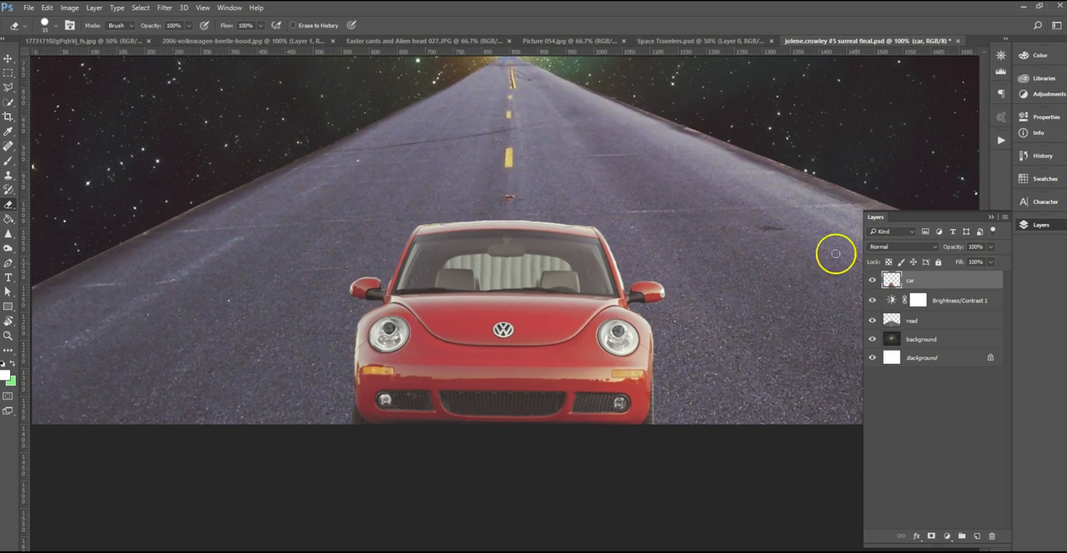
pyautogui.click(927, 321)
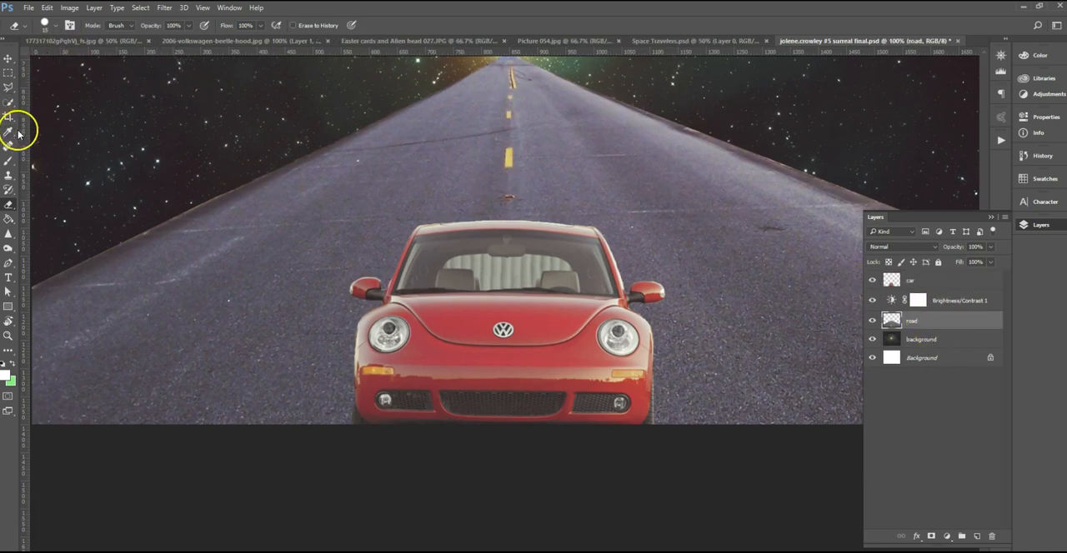
pyautogui.click(8, 175)
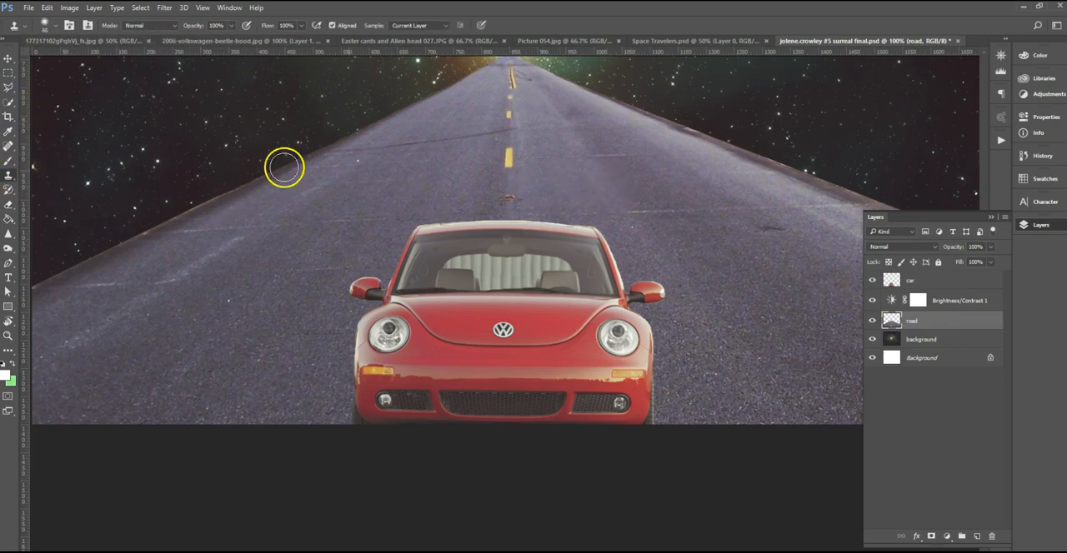
pyautogui.keyDown('alt'); pyautogui.click(538, 197); pyautogui.keyUp('alt')
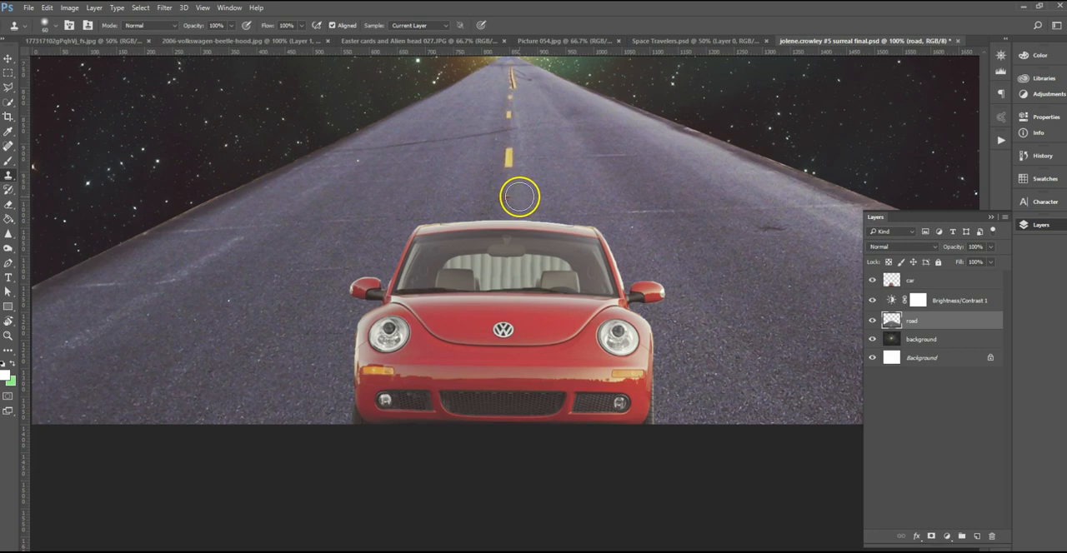
pyautogui.click(508, 196)
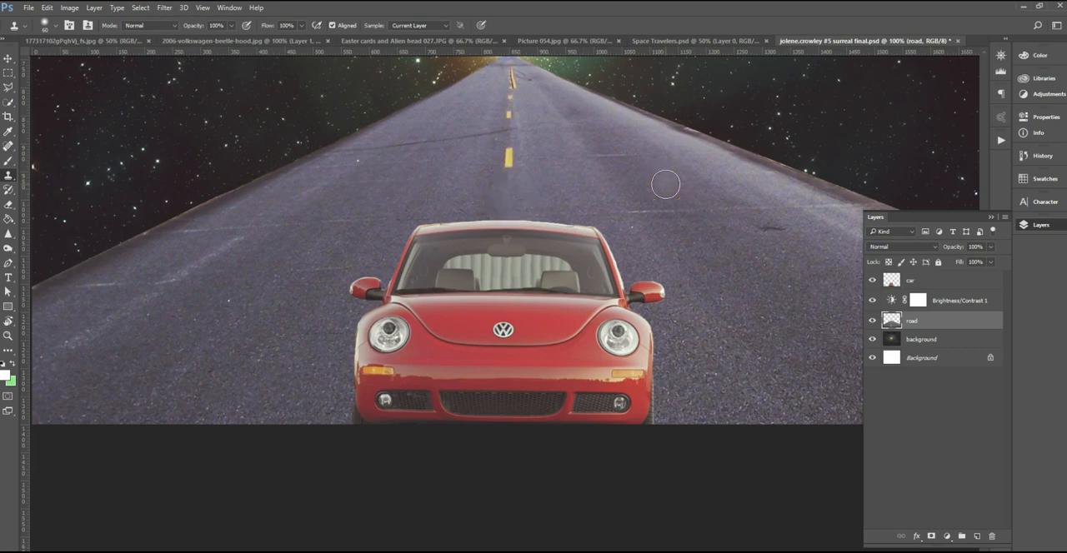
# Select the pale corrugated wall seen through the car's windows with Quick Selection, leaving out the seats, then delete it and deselect.
pyautogui.hotkey('ctrl', '+')
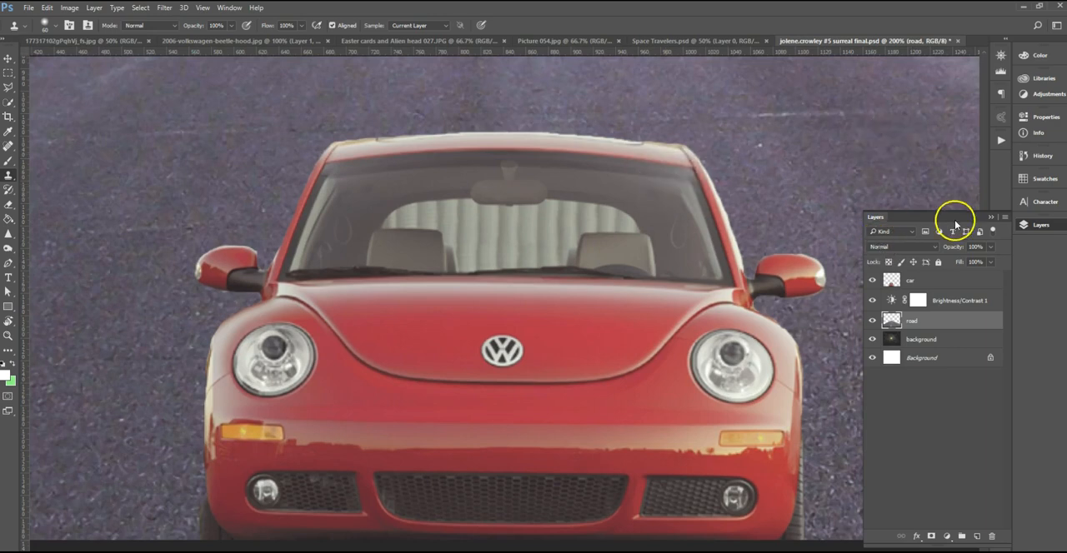
pyautogui.click(942, 283)
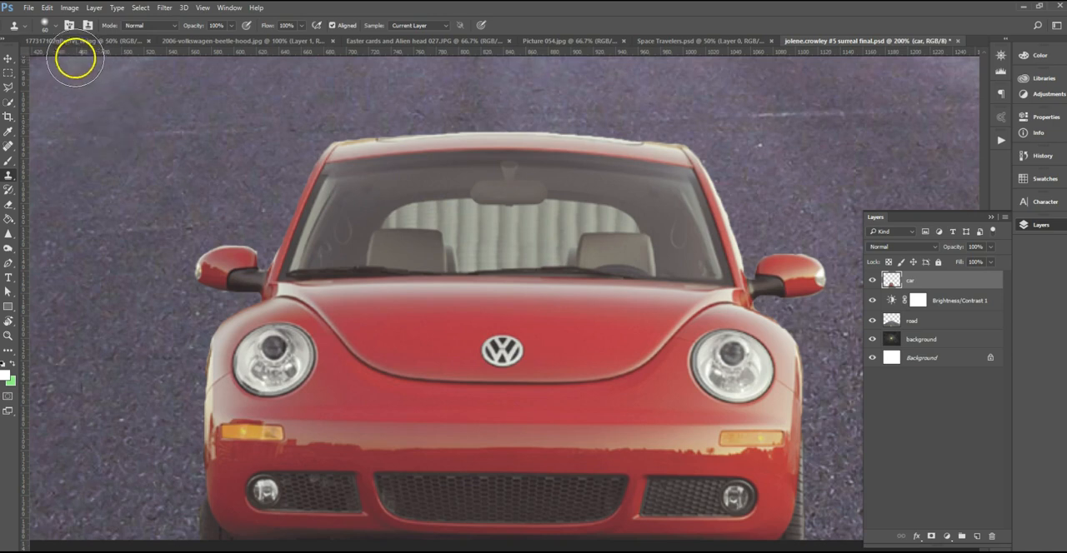
pyautogui.click(10, 109)
pyautogui.click(59, 104)
pyautogui.moveTo(453, 214)
pyautogui.mouseDown()
pyautogui.moveTo(536, 226)
pyautogui.moveTo(583, 251)
pyautogui.moveTo(570, 218)
pyautogui.moveTo(530, 212)
pyautogui.moveTo(608, 218)
pyautogui.mouseUp()
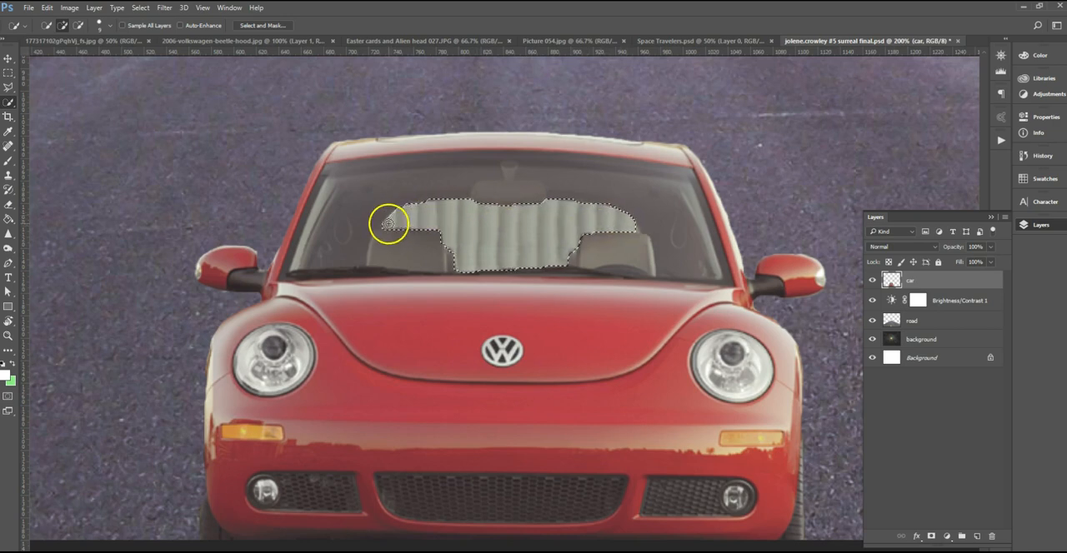
pyautogui.moveTo(384, 223); pyautogui.dragTo(465, 240)
pyautogui.hotkey('ctrl', 'z')
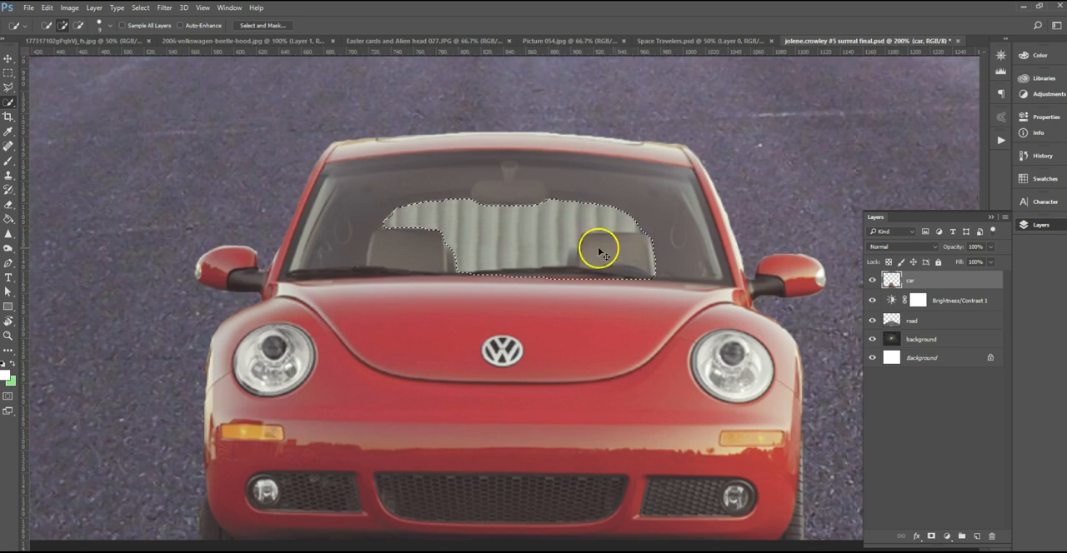
pyautogui.scroll(1, 597, 243)
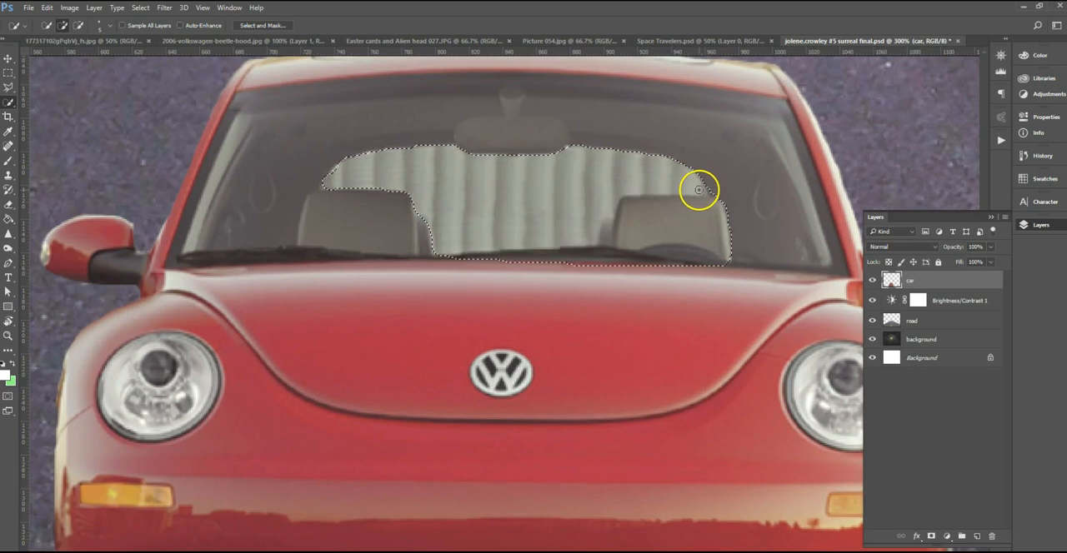
pyautogui.click(697, 189)
pyautogui.moveTo(613, 209)
pyautogui.mouseDown()
pyautogui.moveTo(453, 248)
pyautogui.moveTo(433, 231)
pyautogui.mouseUp()
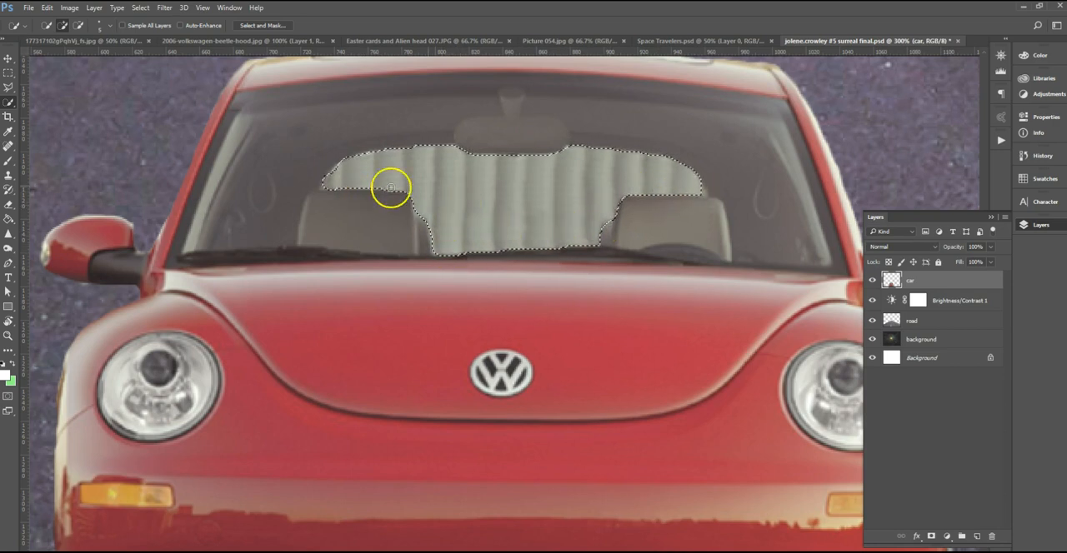
pyautogui.press('Delete')
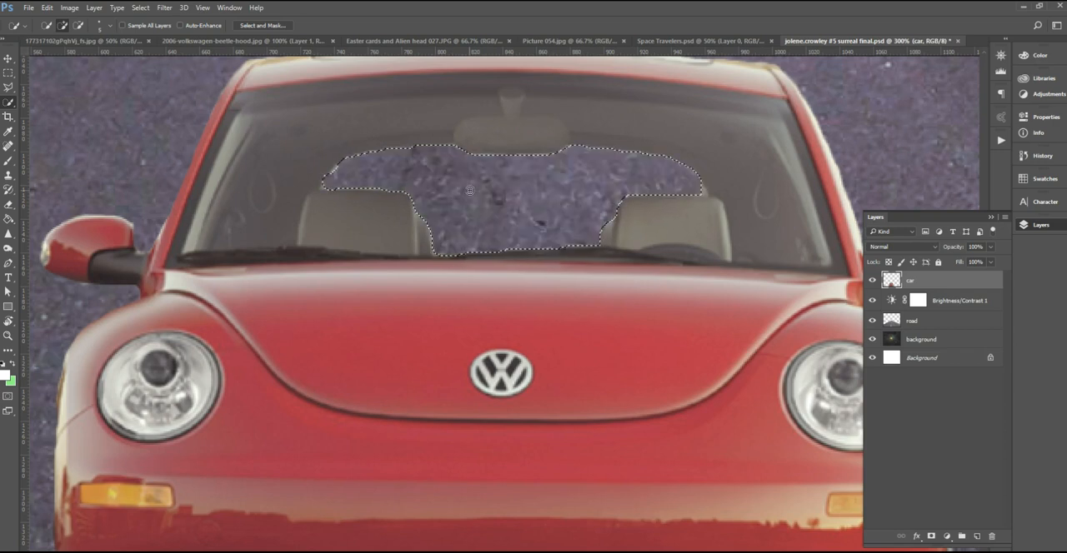
pyautogui.click(485, 195)
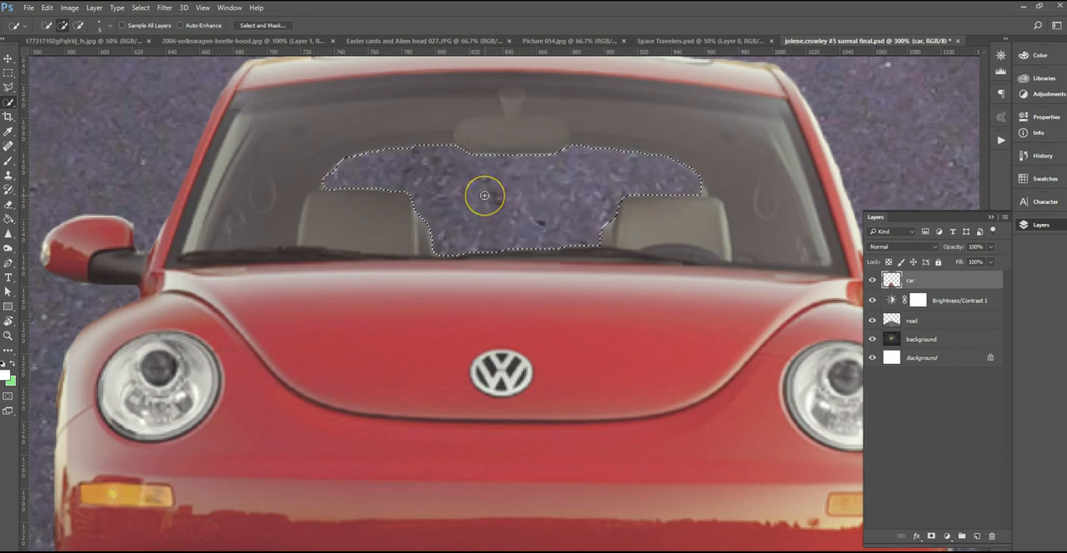
pyautogui.hotkey('ctrl', 'd')
pyautogui.click(498, 196)
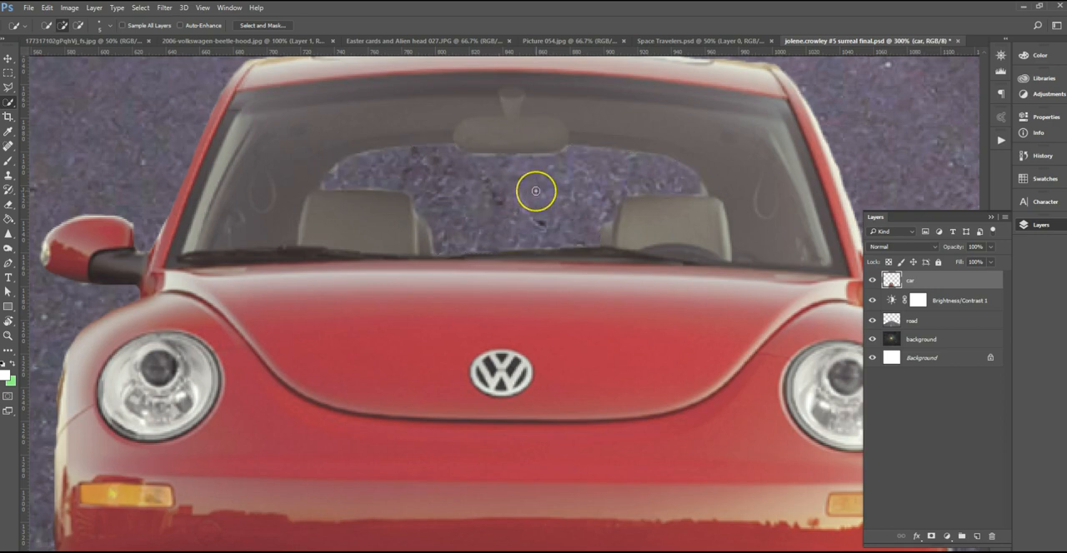
pyautogui.click(561, 159)
pyautogui.hotkey('ctrl', 'd')
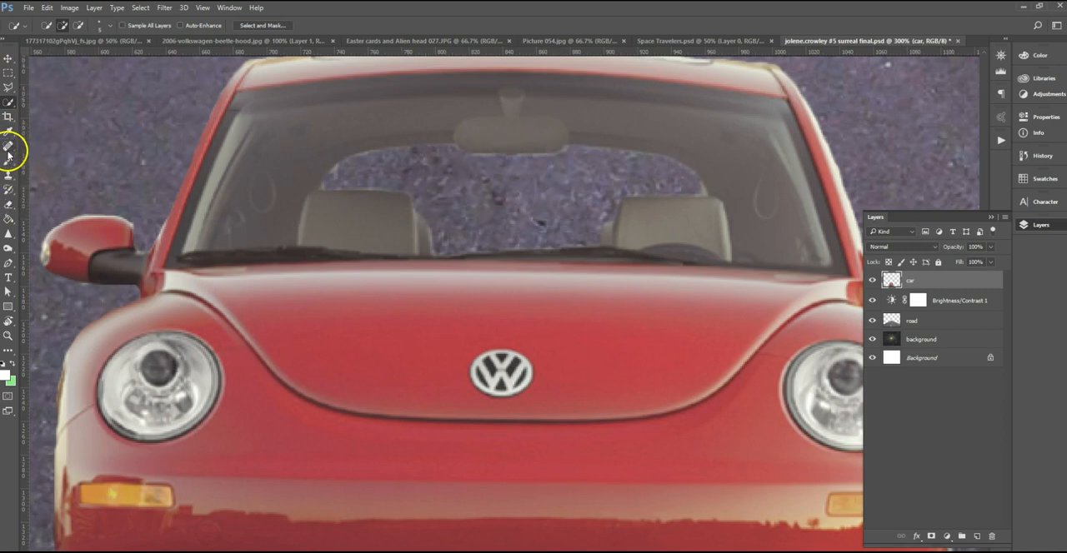
# Erase the leftover fringe around the cleared rear window opening with a smaller Eraser and save the composite.
pyautogui.click(8, 204)
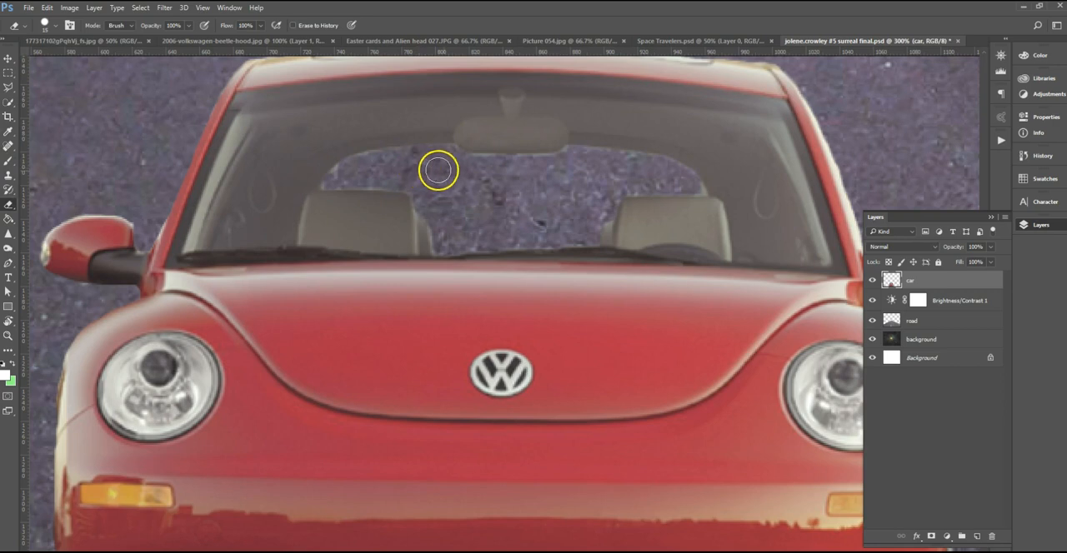
pyautogui.moveTo(410, 153)
pyautogui.mouseDown()
pyautogui.moveTo(369, 158)
pyautogui.moveTo(328, 181)
pyautogui.moveTo(384, 183)
pyautogui.mouseUp()
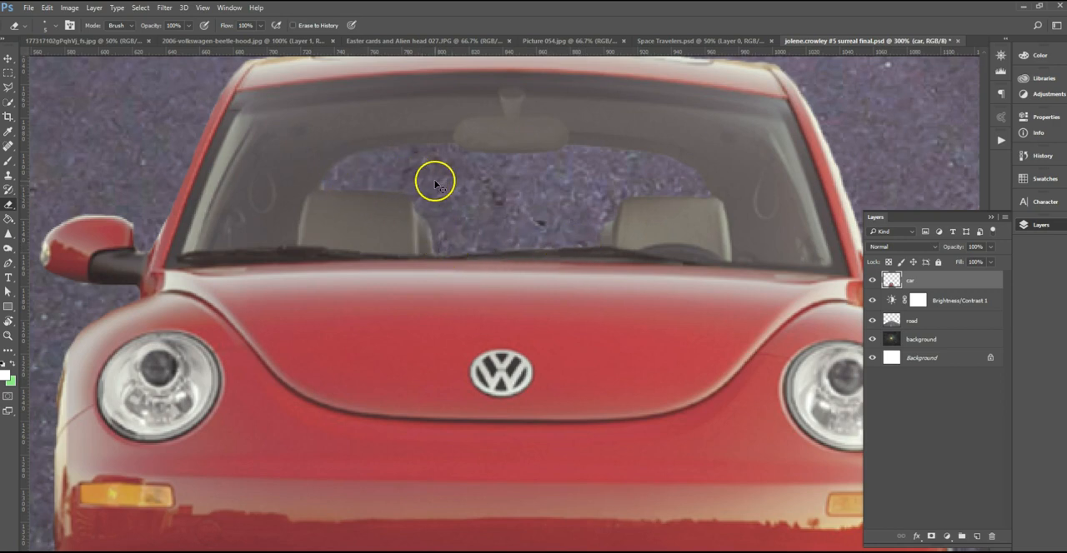
pyautogui.hotkey('ctrl', '-')
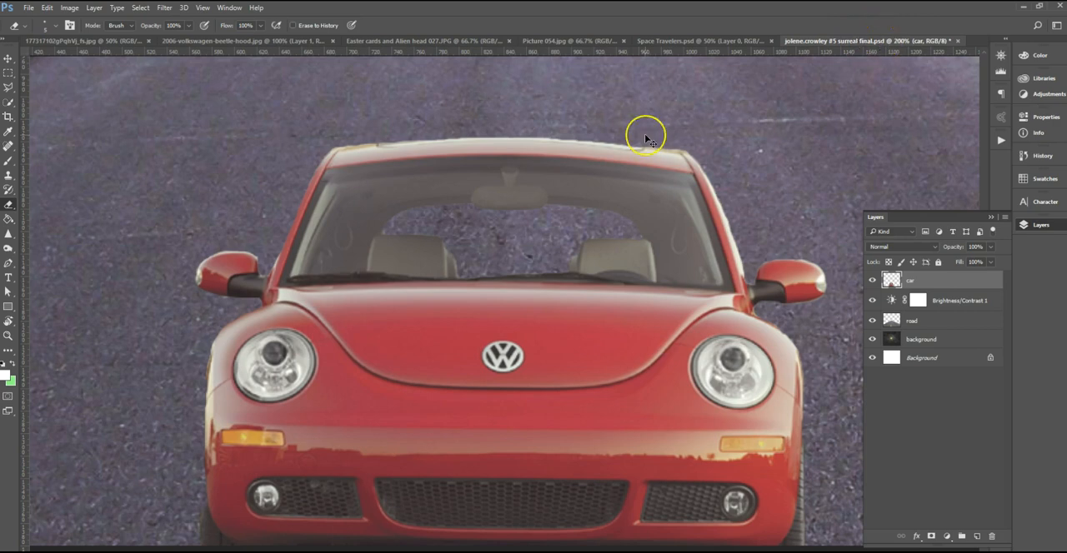
pyautogui.hotkey('ctrl', 's')
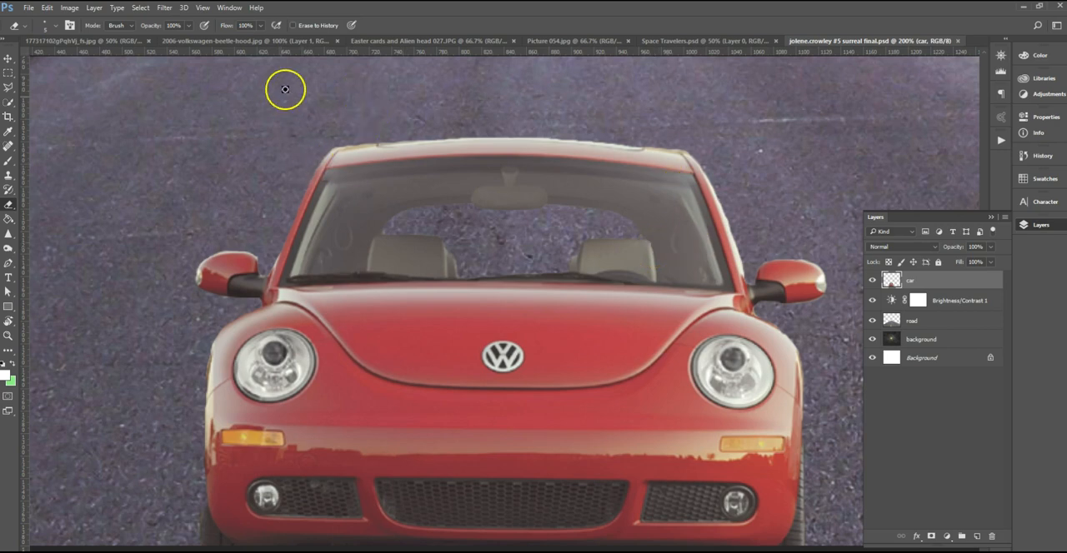
# In the marshmallow photo, convert the locked background to a regular layer and duplicate it with the original hidden.
pyautogui.click(376, 42)
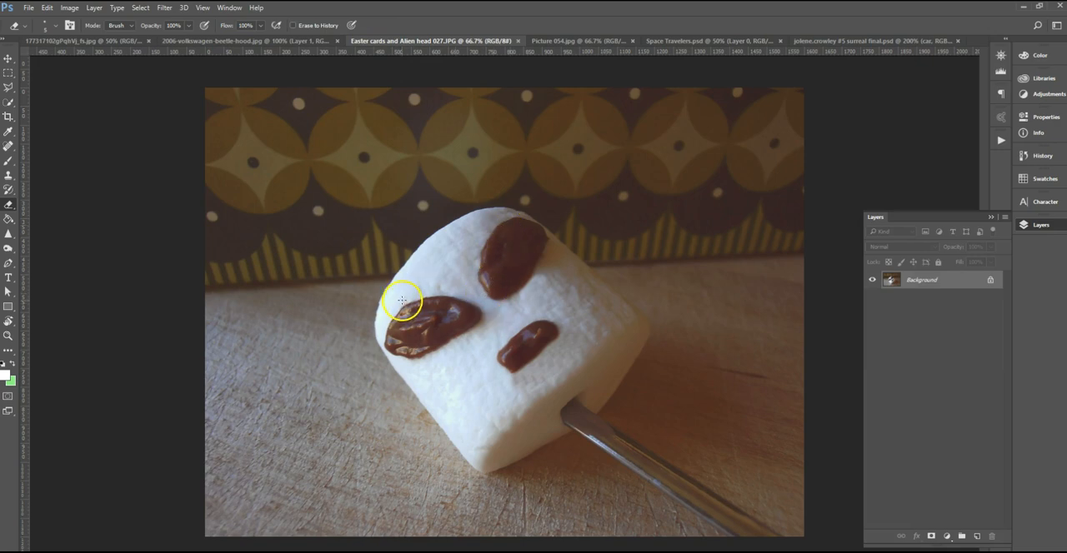
pyautogui.doubleClick(924, 282)
pyautogui.click(632, 191)
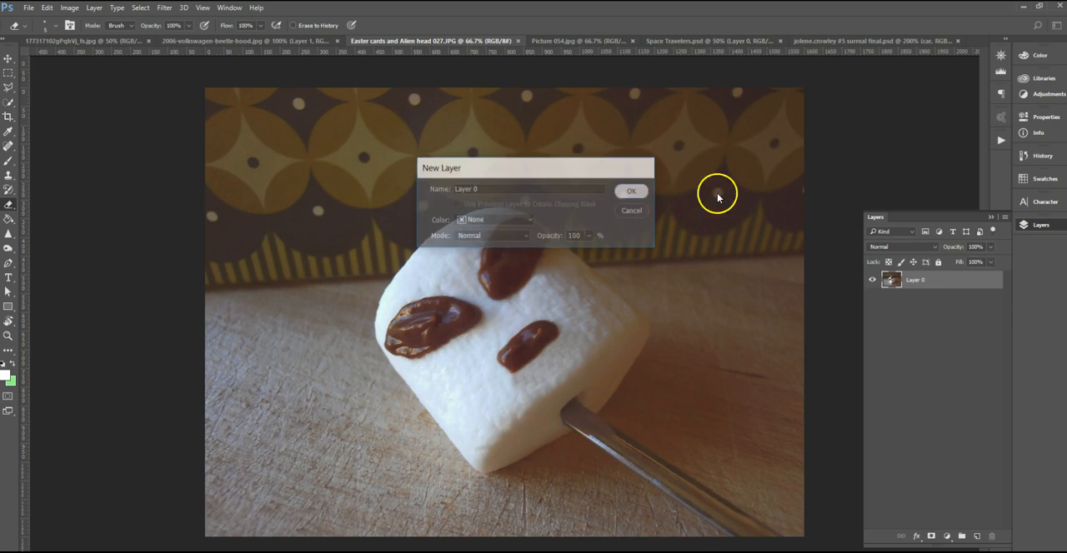
pyautogui.hotkey('ctrl', 'j')
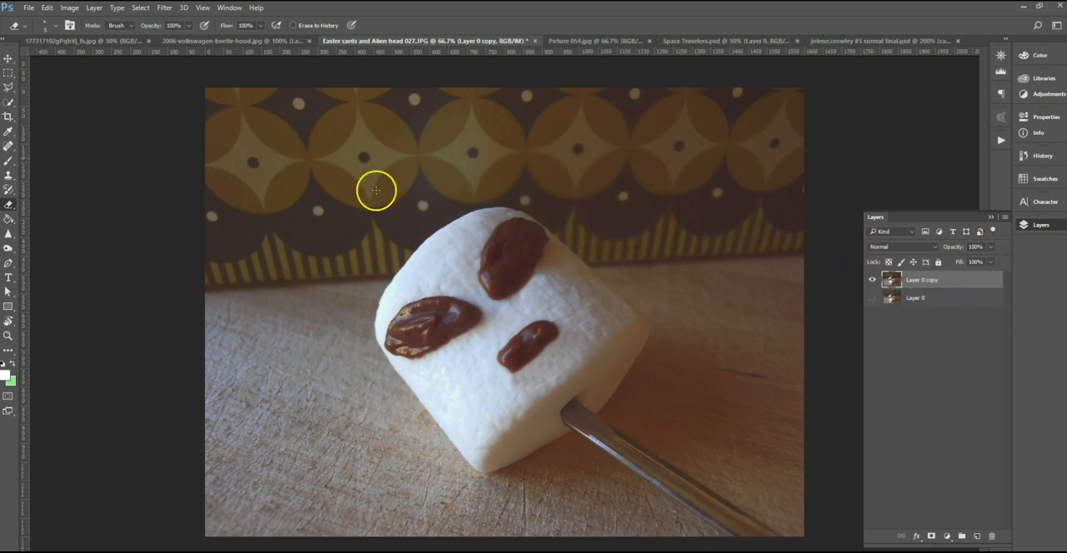
# Select the marshmallow and the upper part of its metal stick with Quick Selection, leaving out the wooden table.
pyautogui.click(8, 102)
pyautogui.moveTo(448, 230)
pyautogui.mouseDown()
pyautogui.moveTo(430, 236)
pyautogui.moveTo(422, 269)
pyautogui.moveTo(425, 324)
pyautogui.moveTo(450, 381)
pyautogui.moveTo(481, 349)
pyautogui.moveTo(498, 227)
pyautogui.moveTo(605, 316)
pyautogui.moveTo(393, 349)
pyautogui.mouseUp()
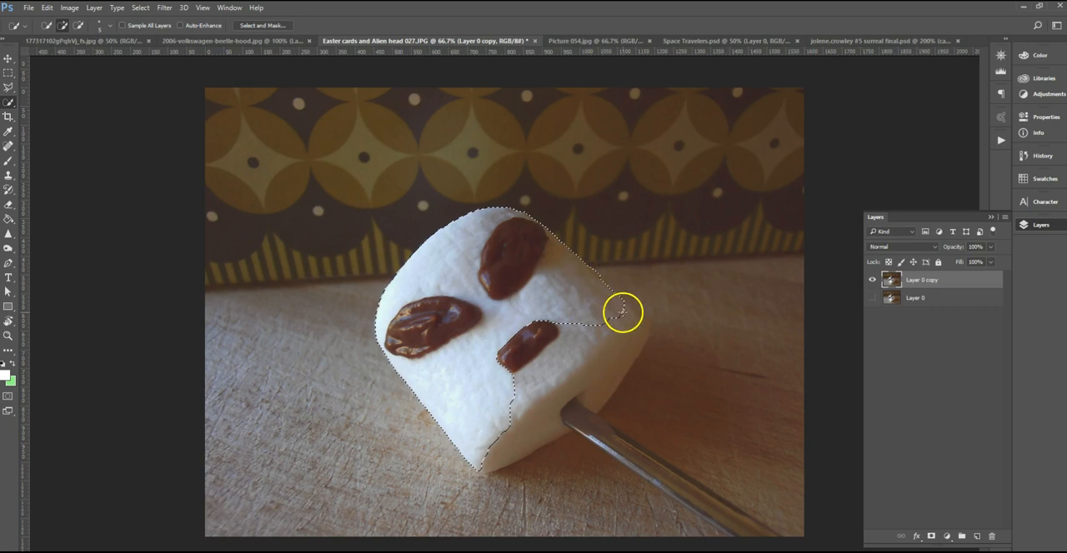
pyautogui.moveTo(631, 337)
pyautogui.mouseDown()
pyautogui.moveTo(632, 316)
pyautogui.moveTo(641, 323)
pyautogui.mouseUp()
pyautogui.moveTo(565, 405); pyautogui.dragTo(658, 465)
pyautogui.moveTo(576, 431); pyautogui.dragTo(648, 471)
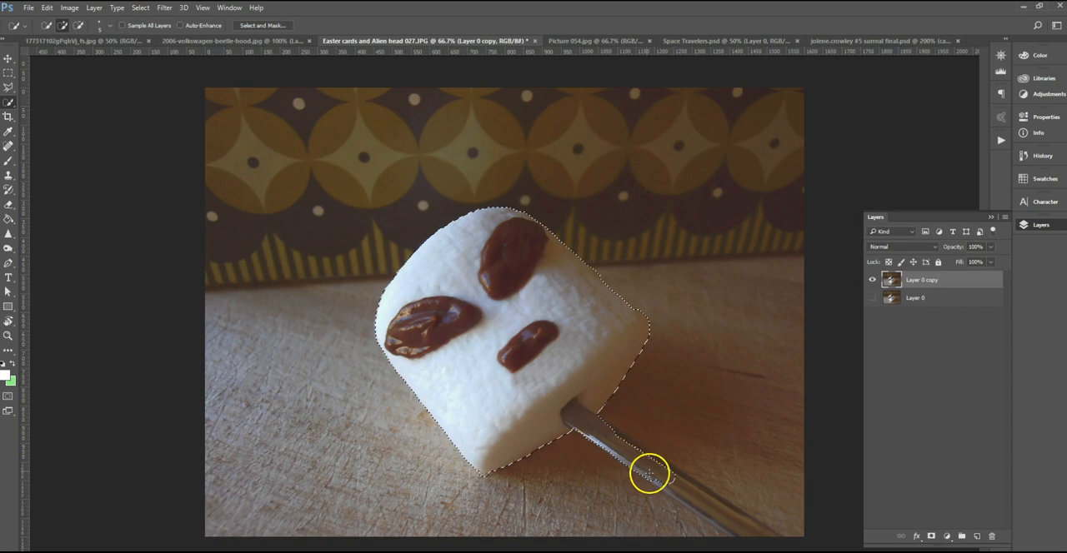
pyautogui.moveTo(610, 430); pyautogui.dragTo(642, 450)
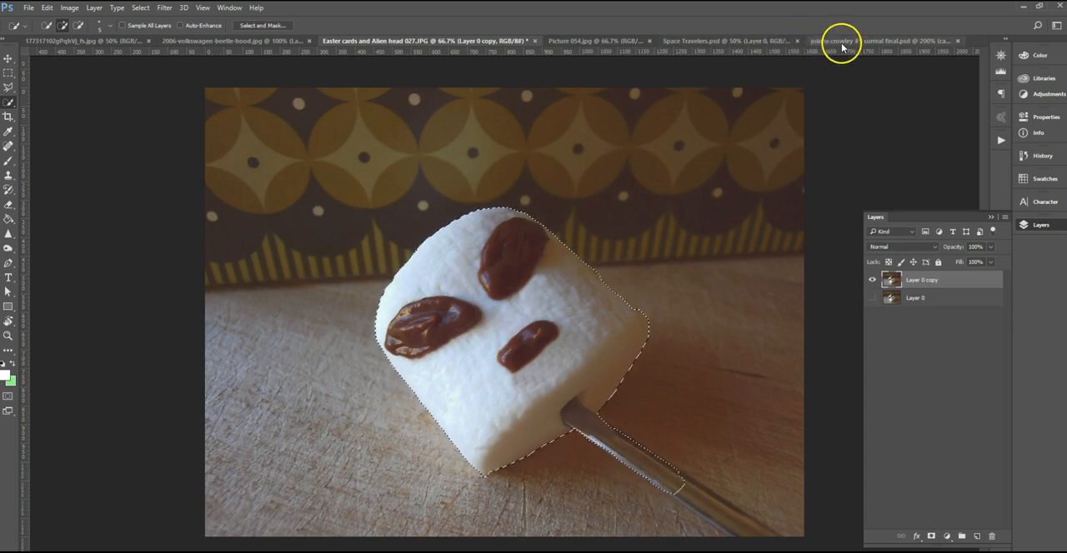
# Check the finished Space Travelers reference, then move the selected marshmallow into the working composite as the top layer.
pyautogui.click(702, 40)
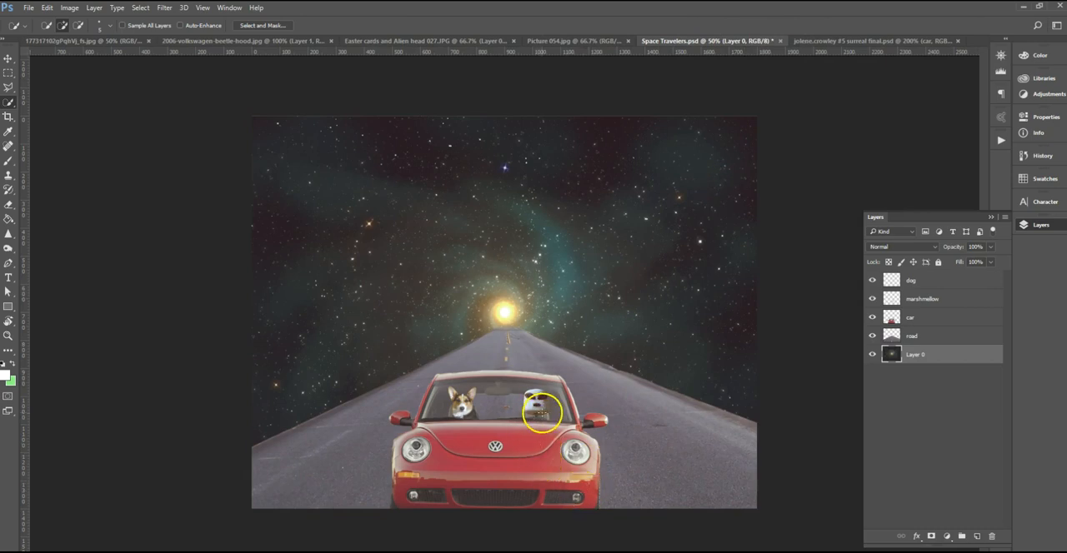
pyautogui.click(388, 41)
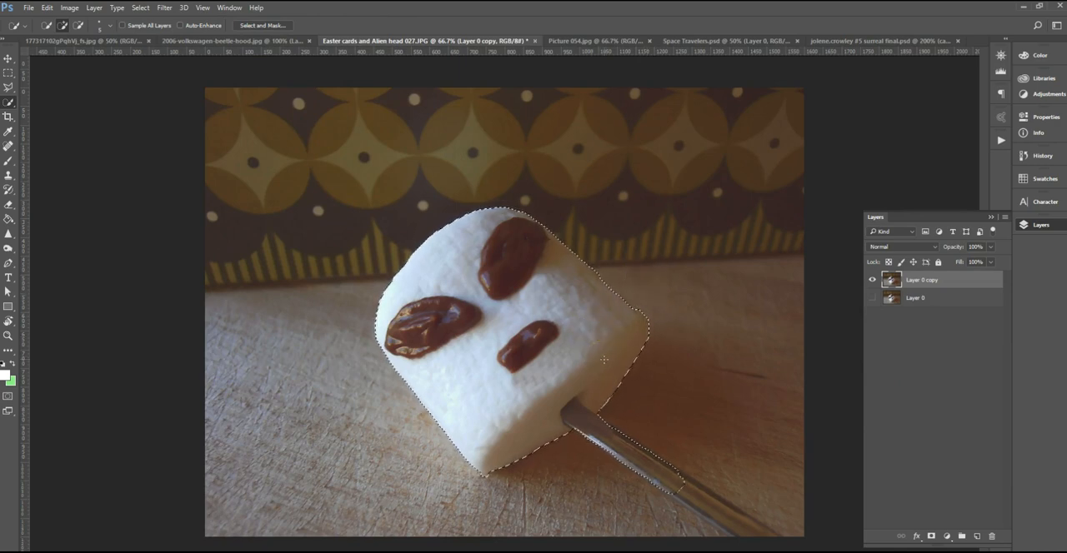
pyautogui.click(9, 58)
pyautogui.moveTo(533, 350); pyautogui.dragTo(579, 263)
pyautogui.hotkey('ctrl', '-')
pyautogui.hotkey('ctrl', '-')
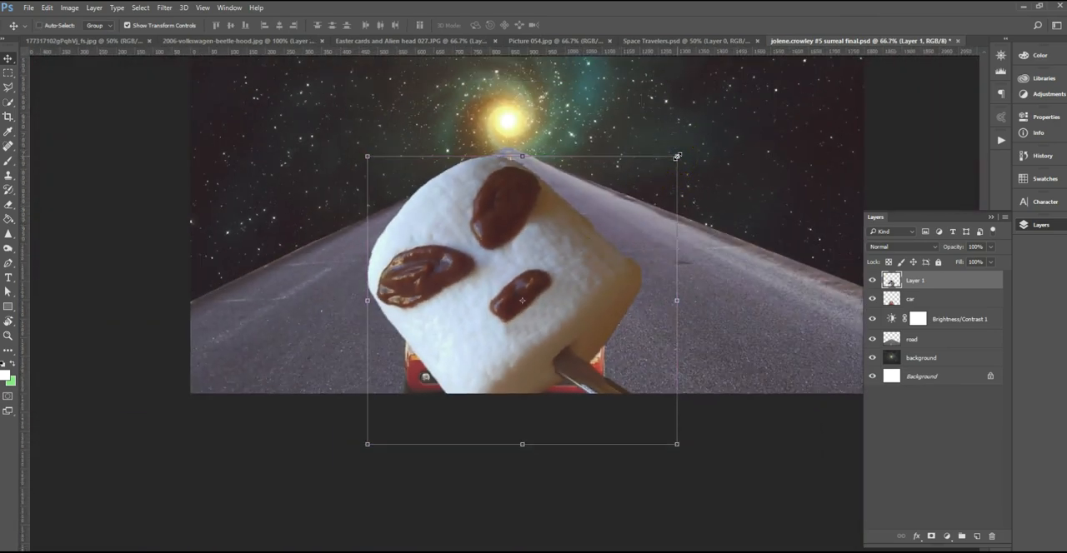
# Scale the marshmallow to about 10.6%, rotate it about 41.6° upright, and place it in front of the car's right-hand seat.
pyautogui.moveTo(676, 156); pyautogui.dragTo(549, 275)
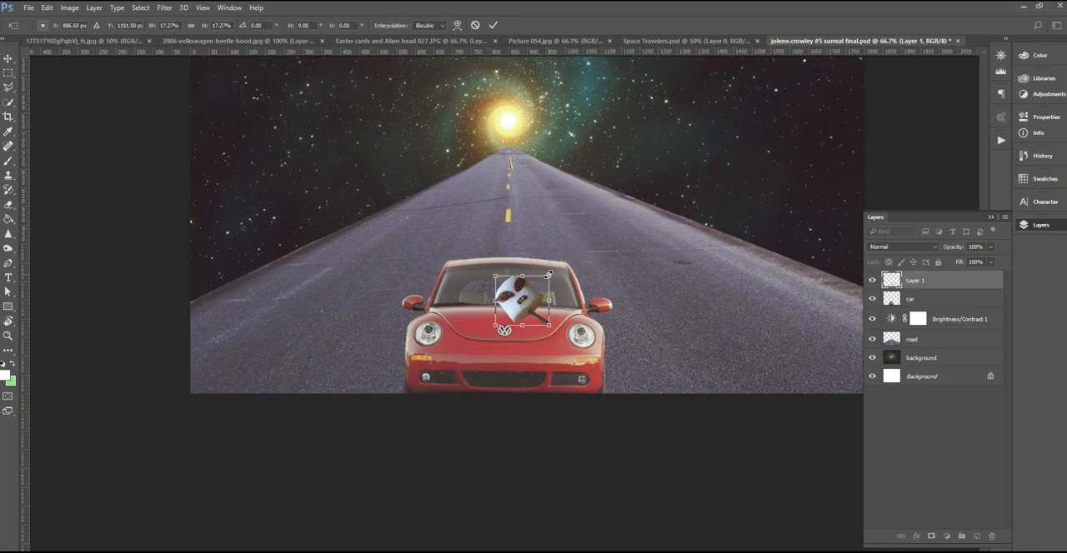
pyautogui.hotkey('ctrl', '+')
pyautogui.hotkey('ctrl', '+')
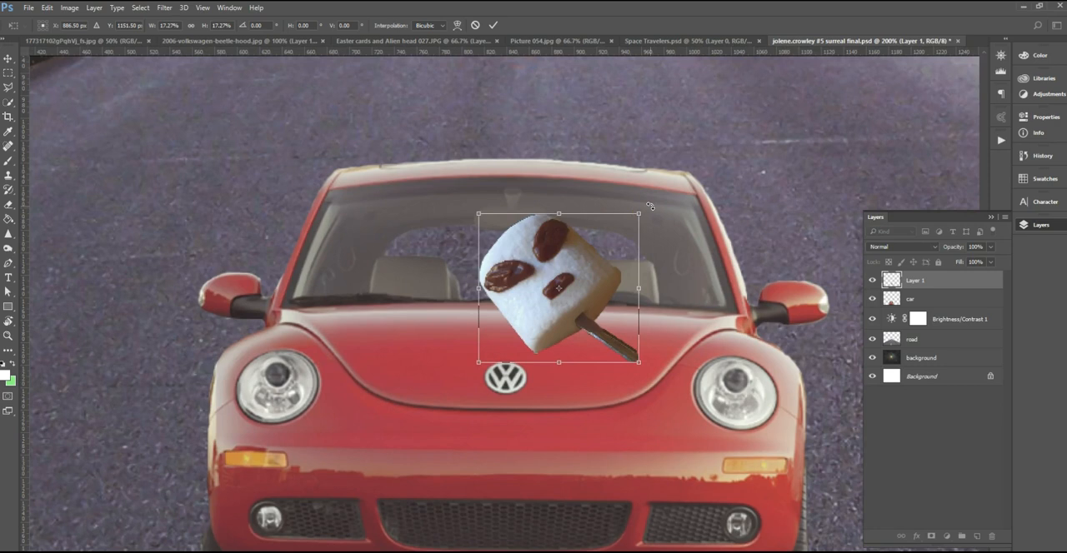
pyautogui.moveTo(651, 206); pyautogui.dragTo(644, 266)
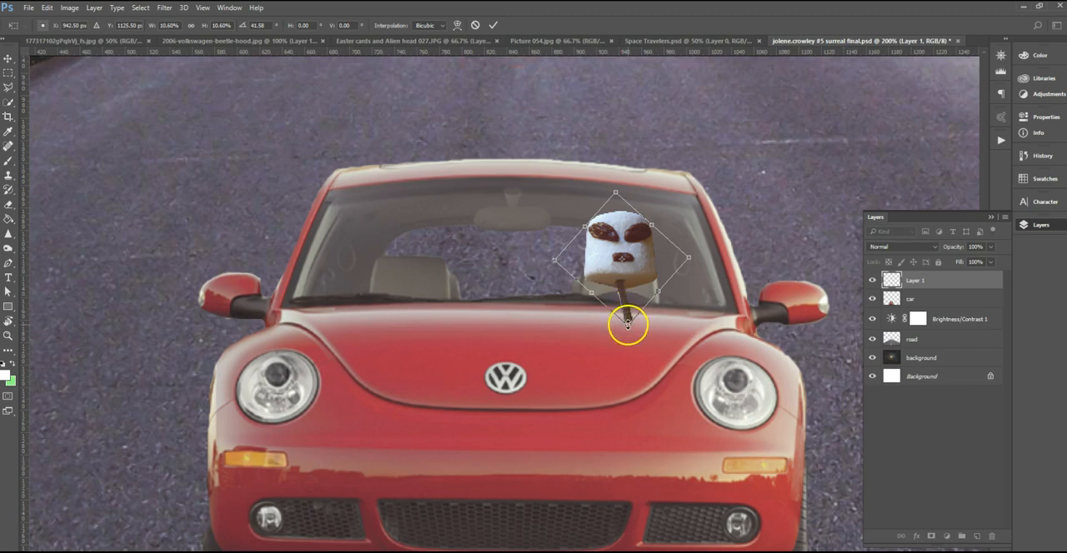
# Apply the marshmallow's transform and lower its layer's opacity to 57% so the car shows through.
pyautogui.click(9, 150)
pyautogui.click(487, 341)
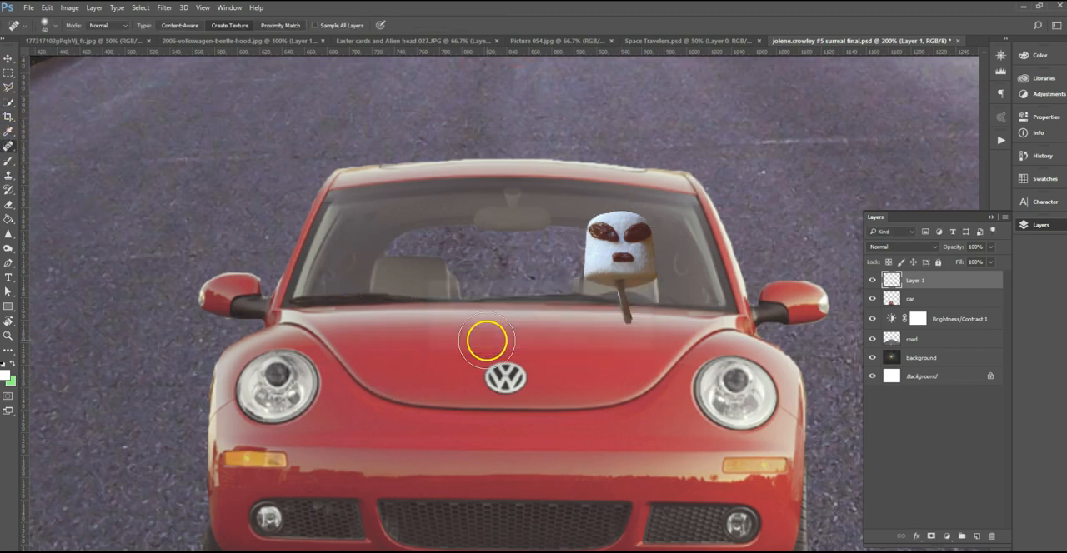
pyautogui.hotkey('ctrl', '+')
pyautogui.moveTo(608, 353); pyautogui.dragTo(455, 358)
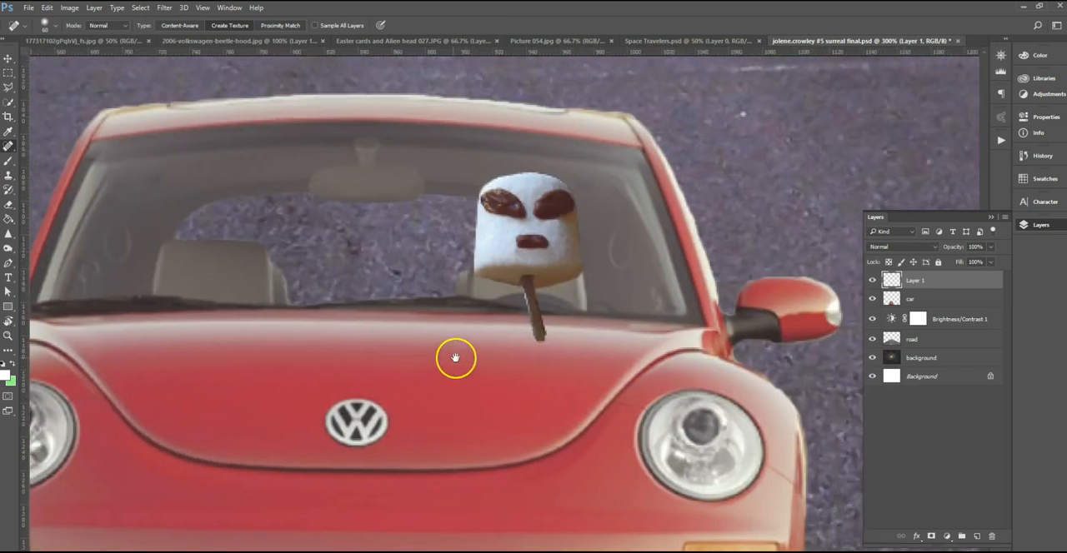
pyautogui.press('[')
pyautogui.press('[')
pyautogui.press('[')
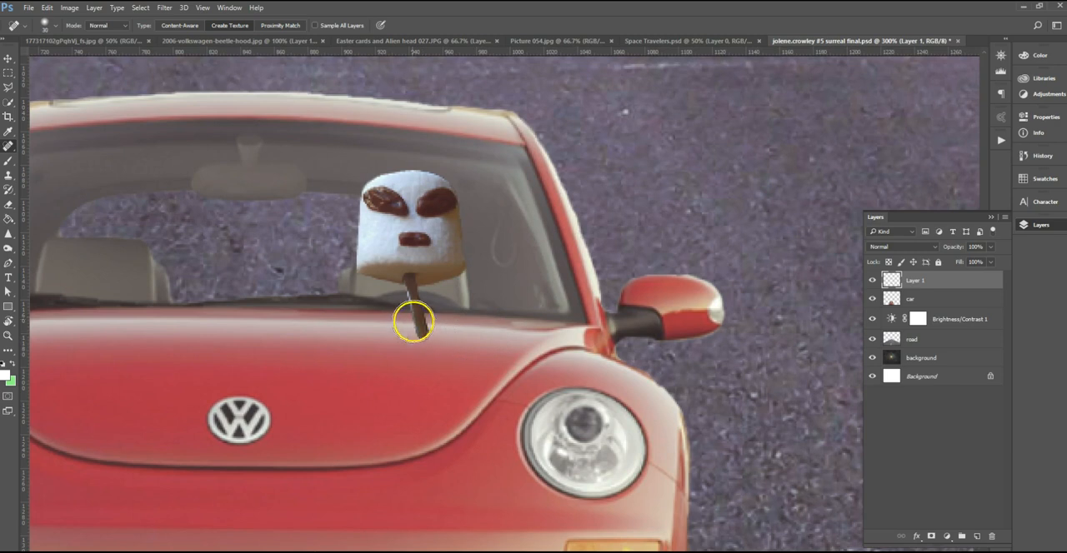
pyautogui.hotkey('ctrl', '+')
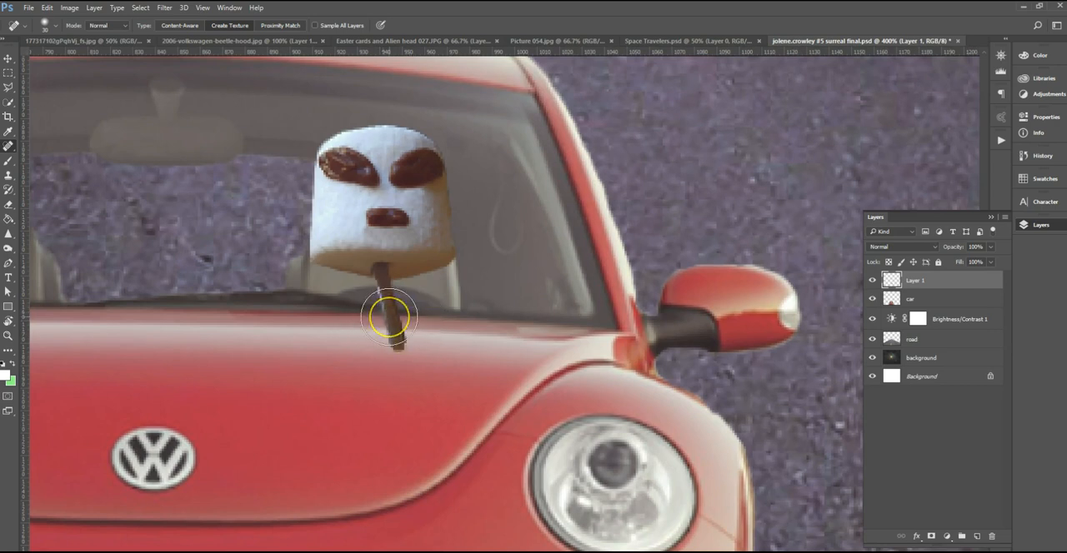
pyautogui.moveTo(388, 318)
pyautogui.mouseDown()
pyautogui.moveTo(412, 354)
pyautogui.moveTo(377, 328)
pyautogui.moveTo(377, 313)
pyautogui.mouseUp()
pyautogui.moveTo(992, 250); pyautogui.dragTo(968, 261)
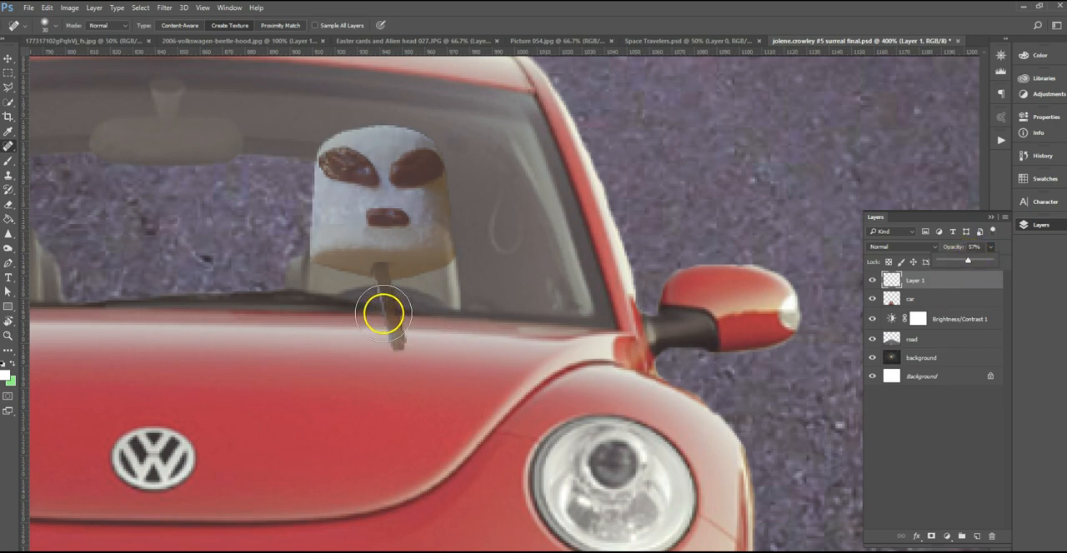
# Try to paint out the marshmallow's stick over the car's bonnet with a smaller Spot Healing Brush.
pyautogui.click(384, 319)
pyautogui.moveTo(385, 319); pyautogui.dragTo(398, 371)
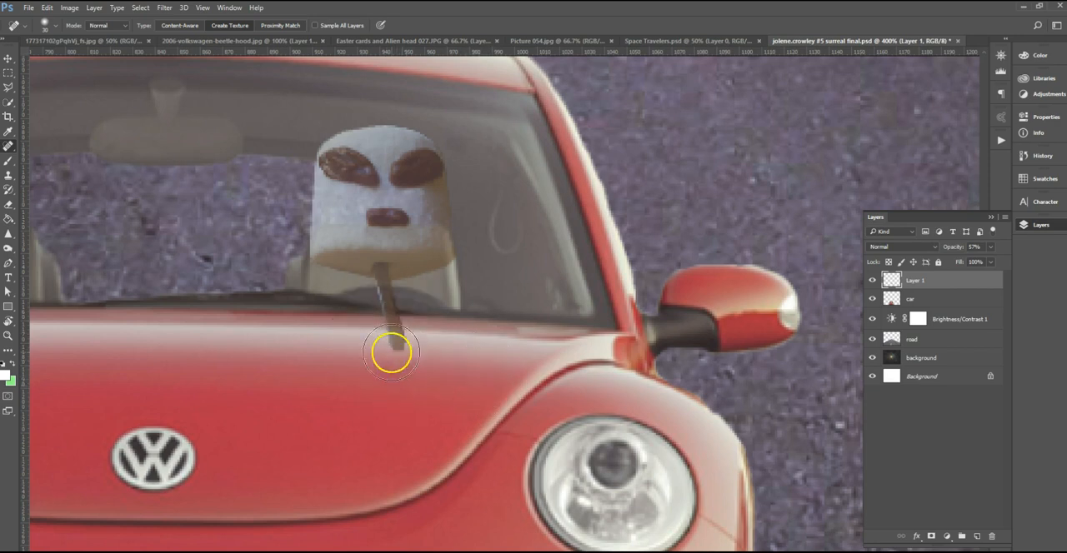
pyautogui.hotkey('ctrl', '+')
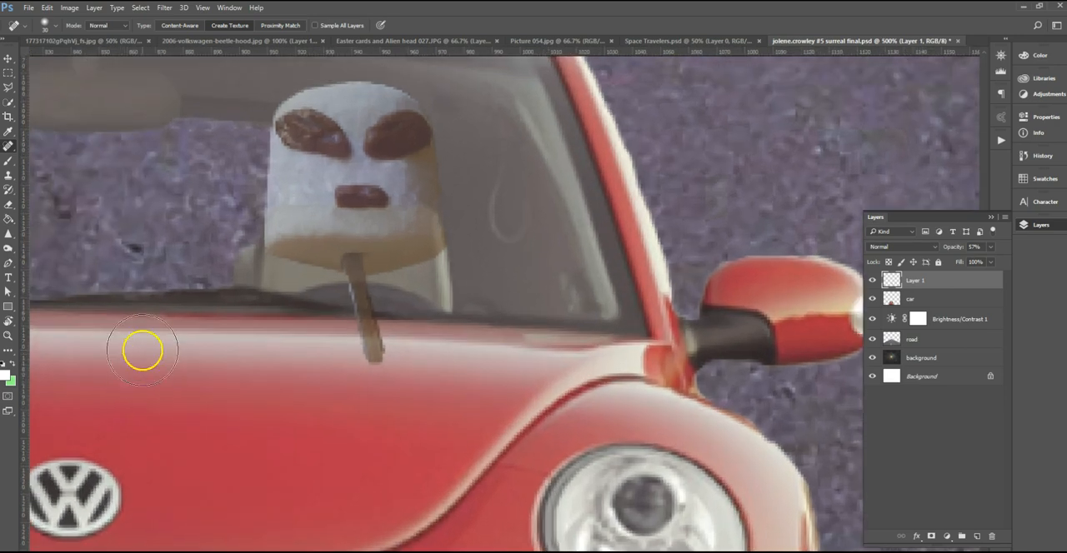
pyautogui.press('[')
pyautogui.press('[')
pyautogui.press('[')
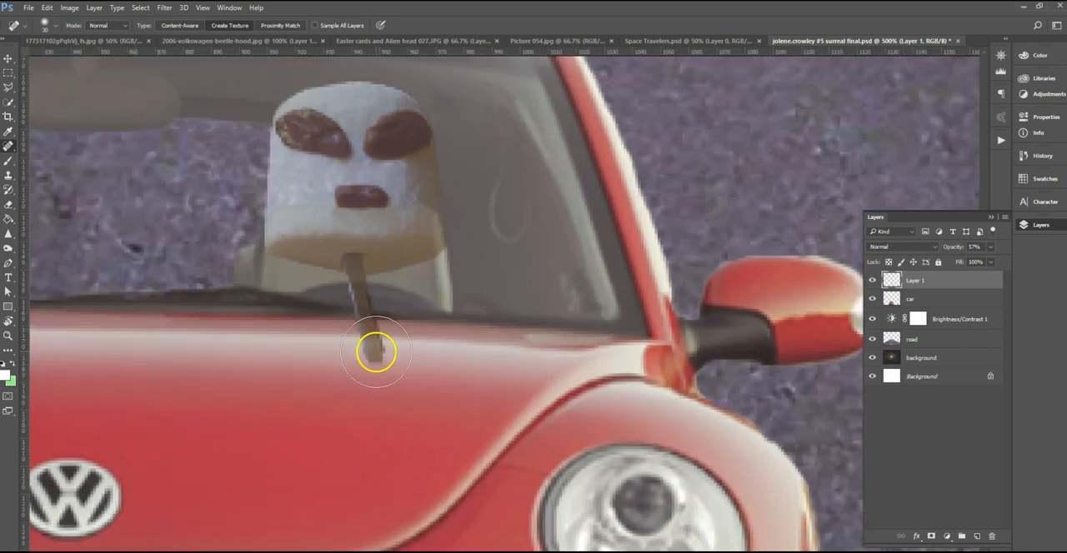
pyautogui.moveTo(353, 283); pyautogui.dragTo(380, 361)
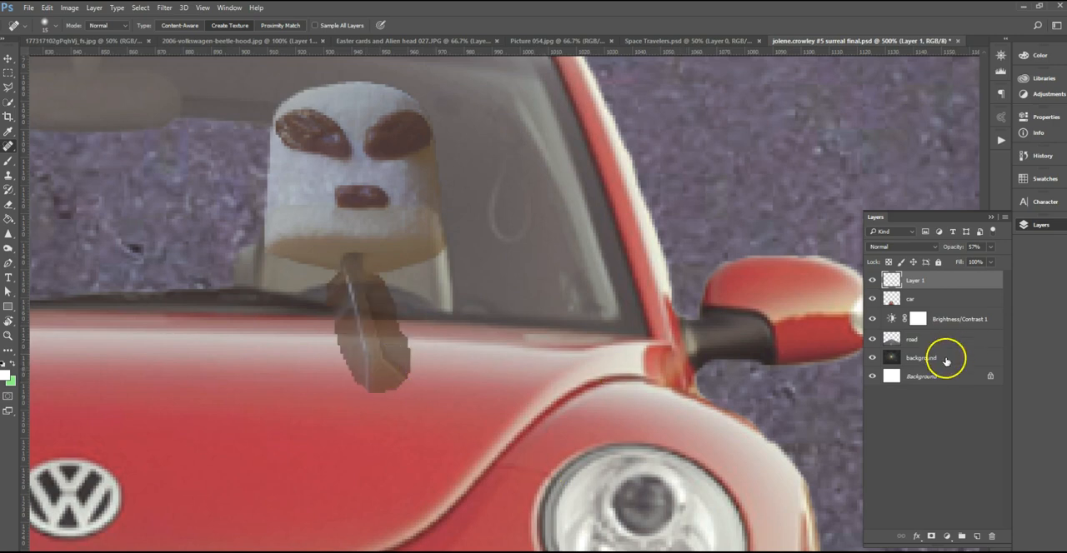
# Set the marshmallow layer's opacity to 100%, then revert the history to the state before the healing stroke.
pyautogui.click(991, 248)
pyautogui.moveTo(980, 259); pyautogui.dragTo(1011, 264)
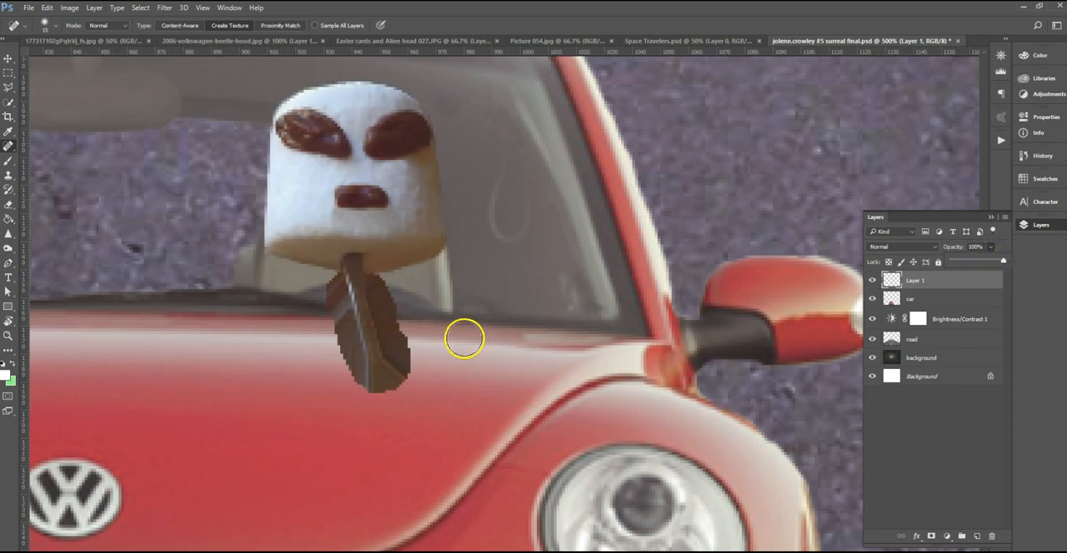
pyautogui.rightClick(12, 149)
pyautogui.click(41, 149)
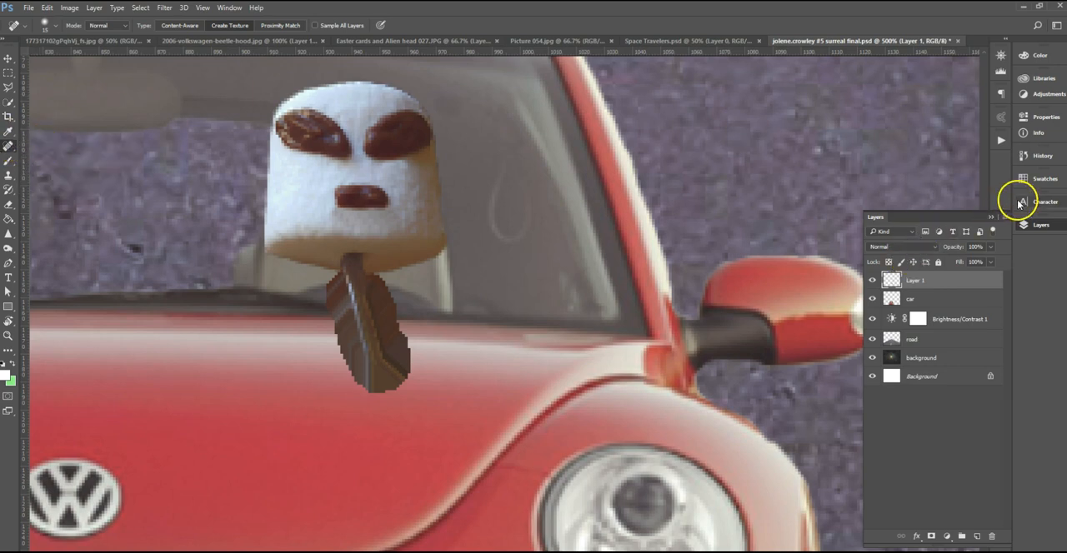
pyautogui.click(1042, 156)
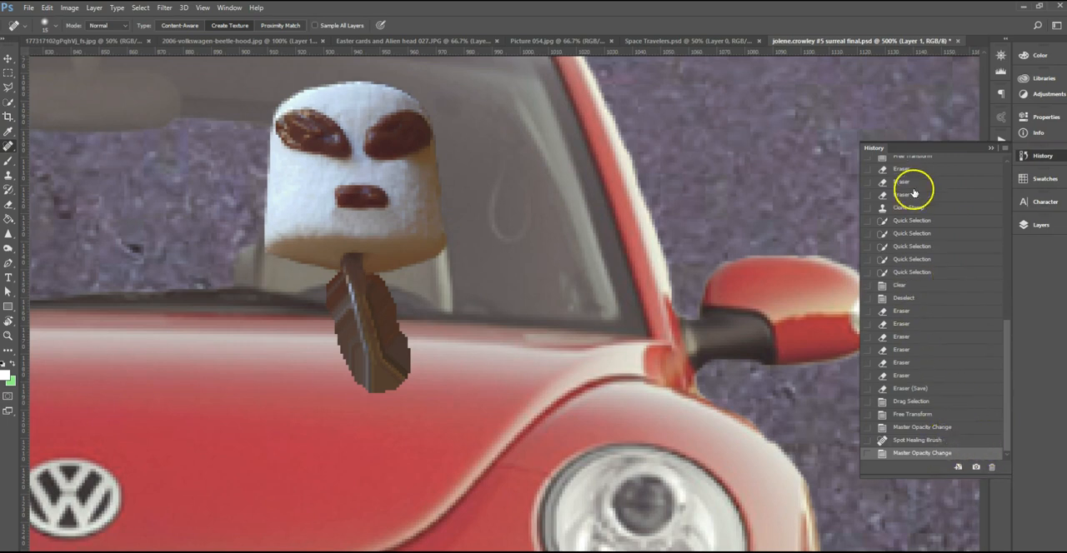
pyautogui.click(908, 429)
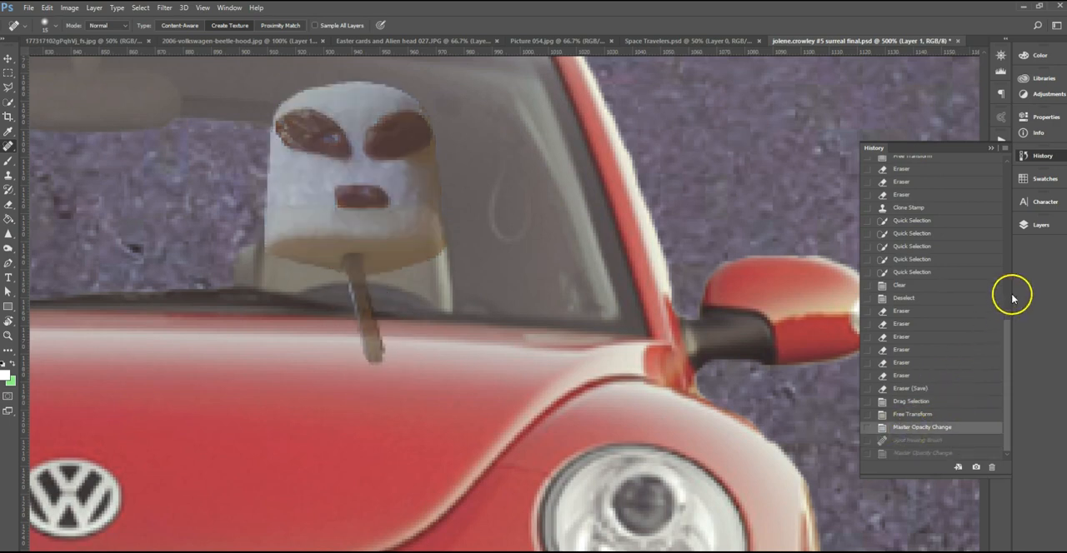
# Erase the part of the stick overlapping the dashboard and bonnet, then set the marshmallow layer's opacity to 100%.
pyautogui.click(1038, 229)
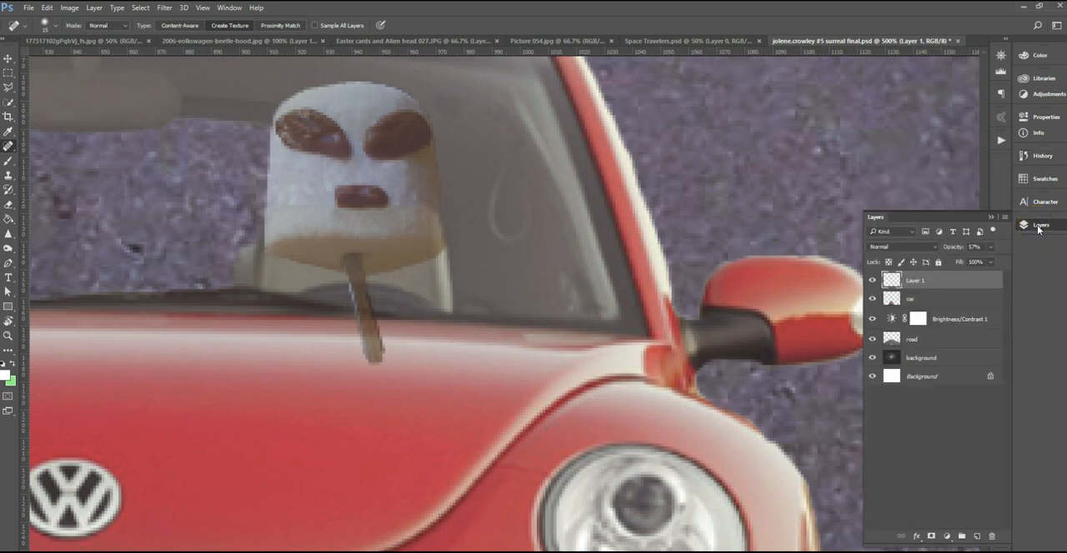
pyautogui.click(7, 204)
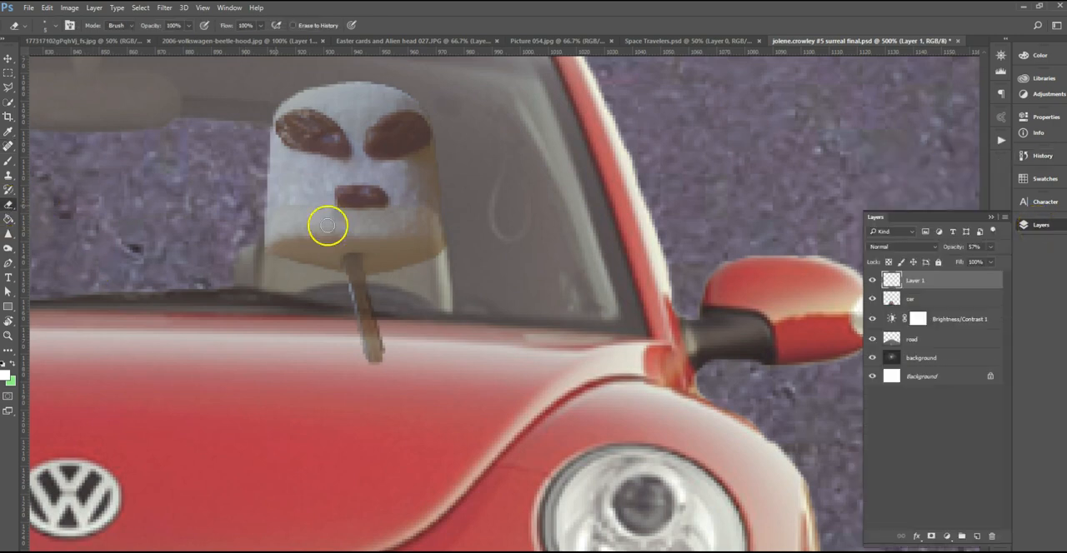
pyautogui.moveTo(345, 293)
pyautogui.mouseDown()
pyautogui.moveTo(374, 296)
pyautogui.moveTo(344, 308)
pyautogui.moveTo(377, 315)
pyautogui.moveTo(350, 319)
pyautogui.moveTo(369, 321)
pyautogui.moveTo(359, 330)
pyautogui.moveTo(386, 325)
pyautogui.moveTo(356, 341)
pyautogui.moveTo(386, 342)
pyautogui.moveTo(360, 353)
pyautogui.moveTo(389, 357)
pyautogui.mouseUp()
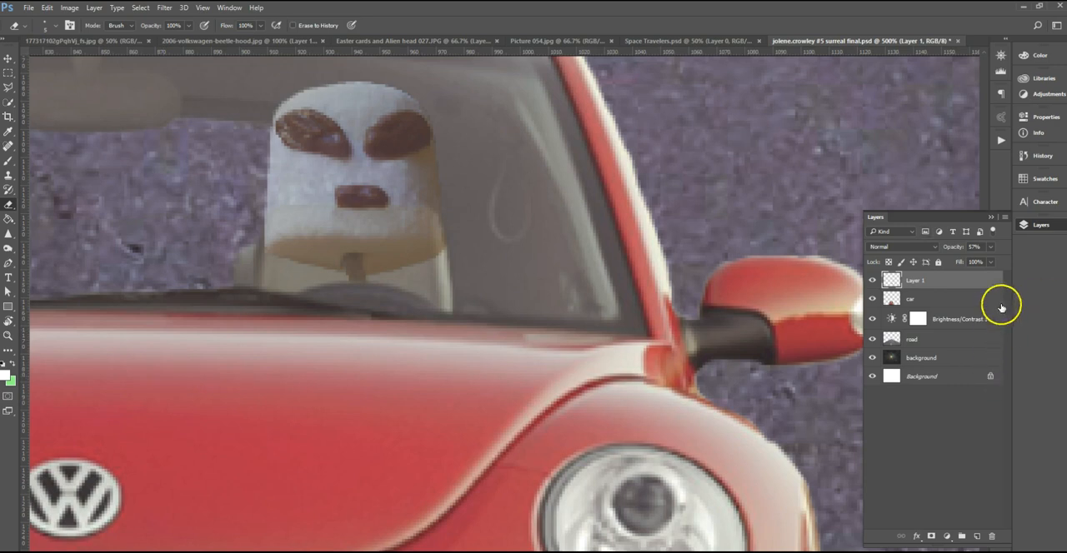
pyautogui.click(990, 247)
pyautogui.moveTo(981, 262); pyautogui.dragTo(1014, 263)
pyautogui.hotkey('ctrl', '-')
pyautogui.hotkey('ctrl', '-')
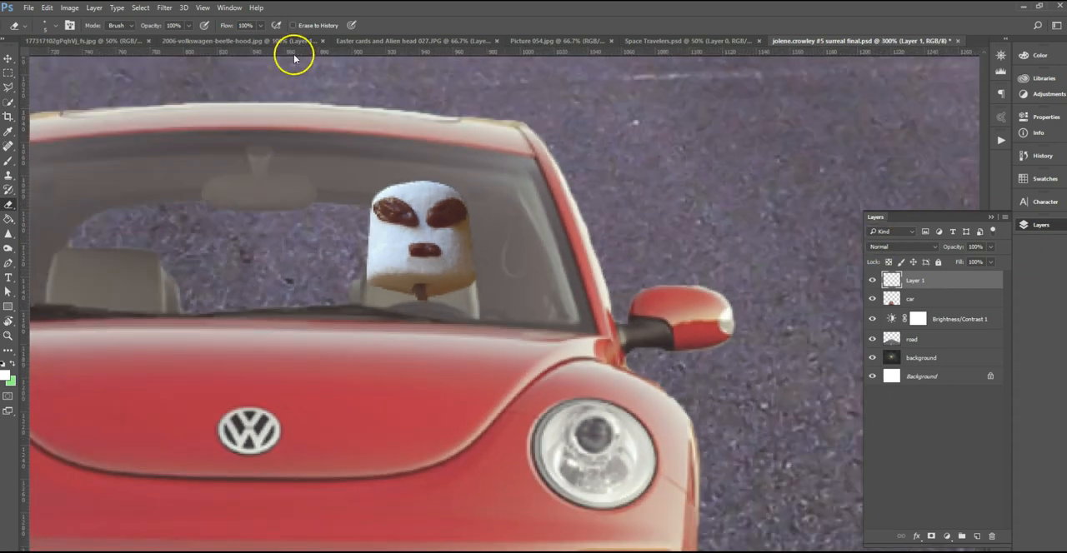
# Compare the dog in the reference composite with the dog photo Picture 054.jpg, and duplicate that photo's background layer.
pyautogui.click(10, 58)
pyautogui.moveTo(312, 178)
pyautogui.mouseDown()
pyautogui.moveTo(562, 211)
pyautogui.moveTo(528, 214)
pyautogui.mouseUp()
pyautogui.click(409, 41)
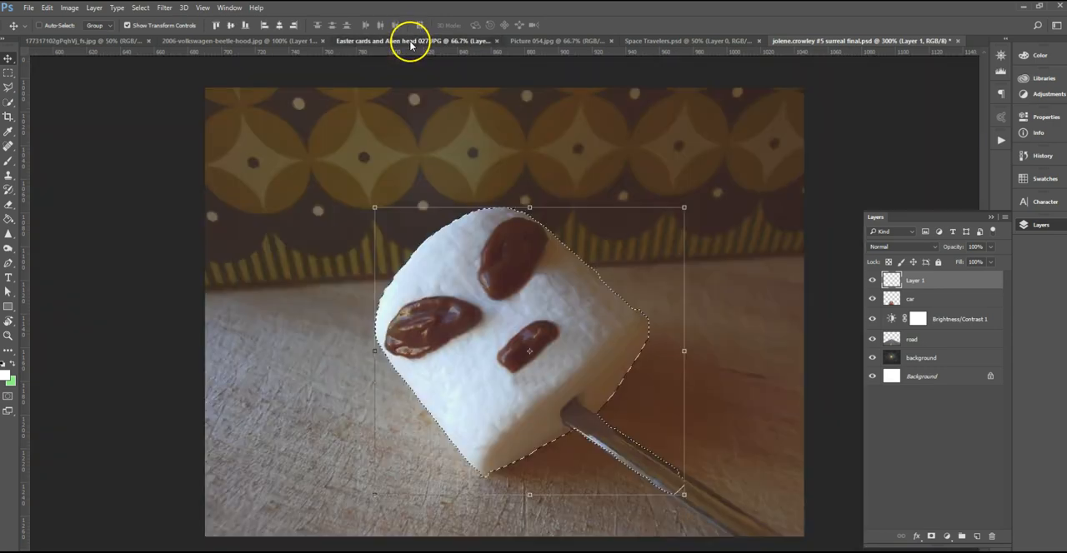
pyautogui.click(590, 40)
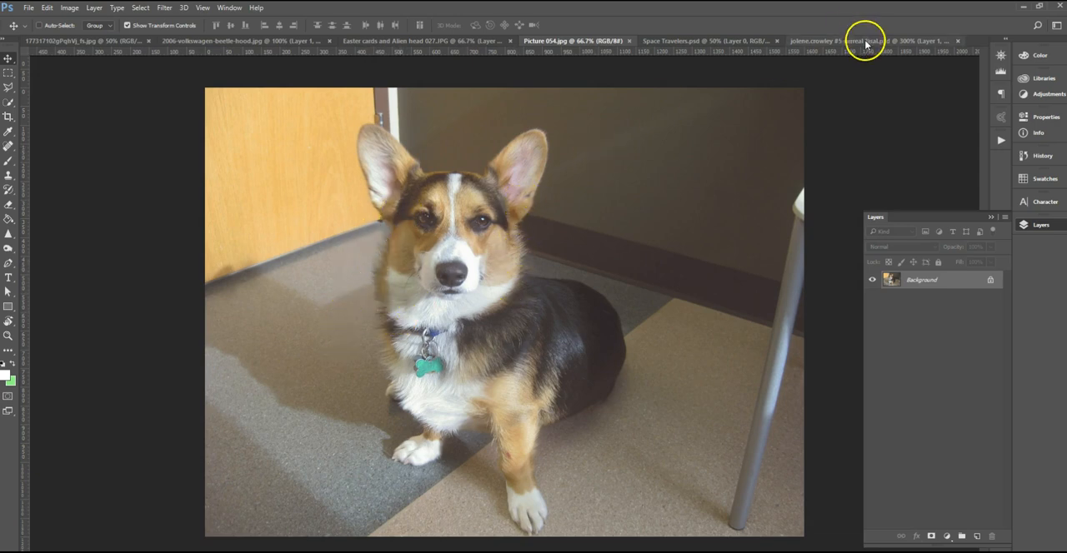
pyautogui.click(695, 42)
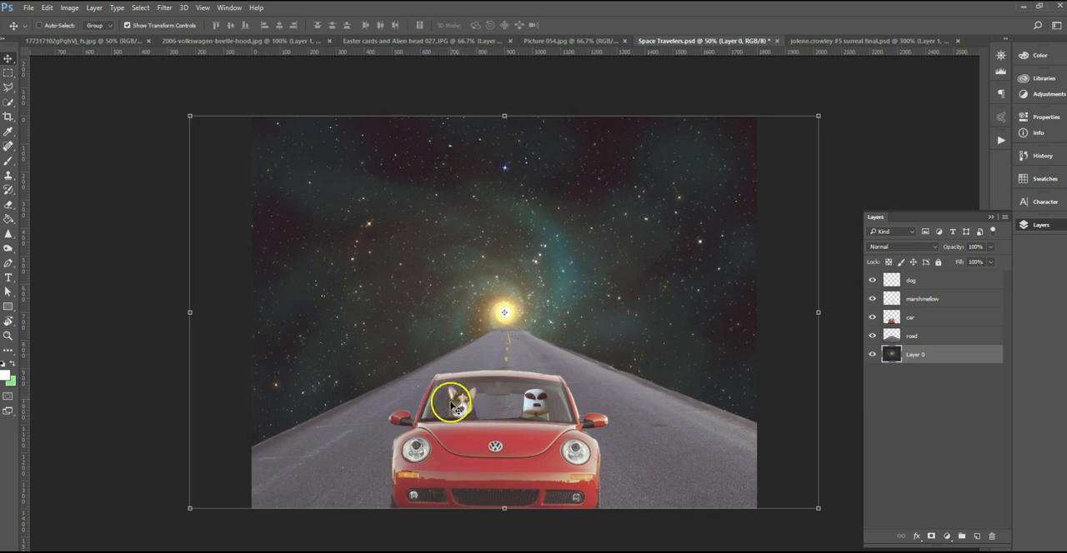
pyautogui.click(573, 43)
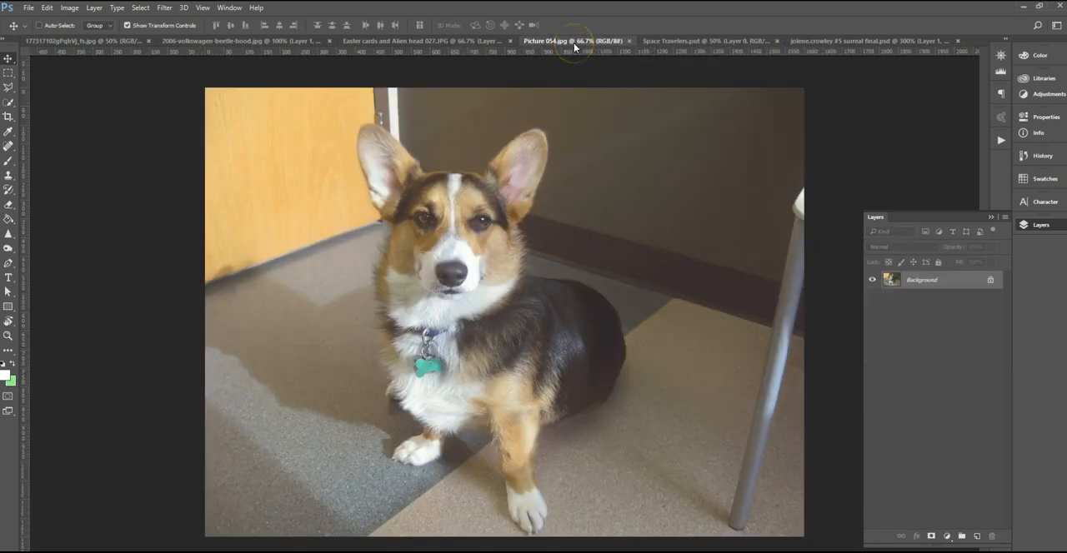
pyautogui.click(928, 282)
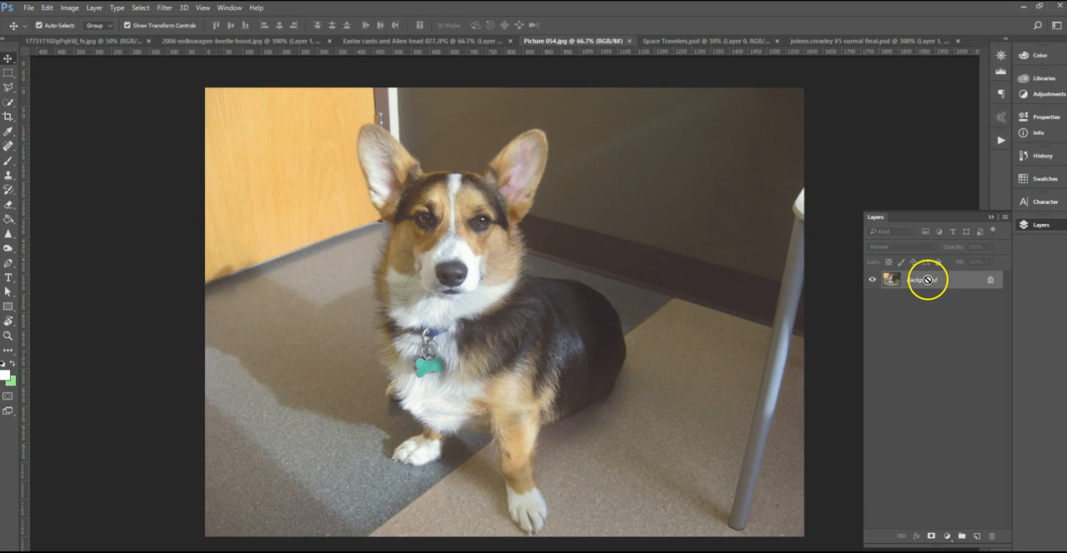
pyautogui.hotkey('ctrl', 'j')
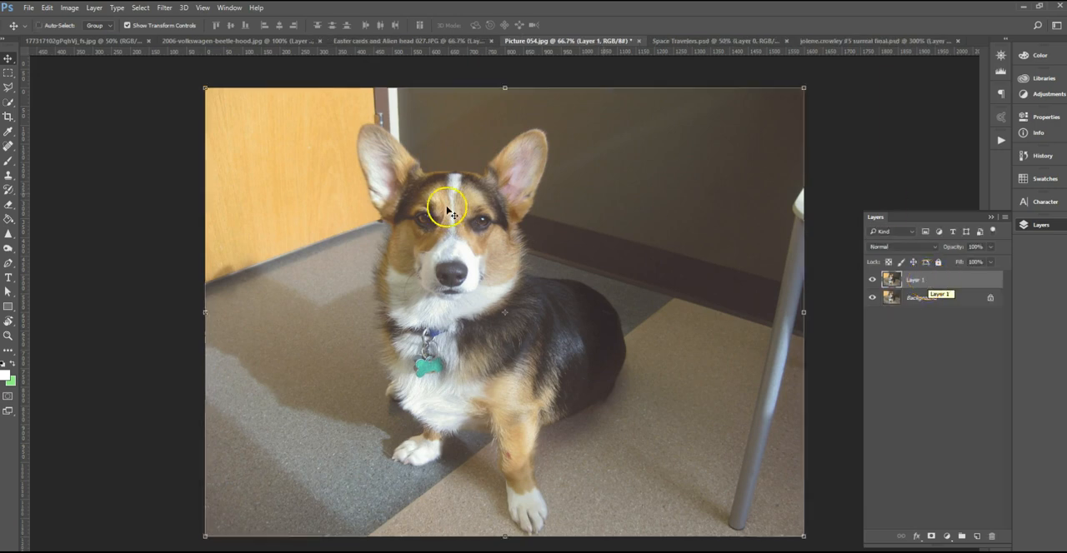
# Try to select the dog's ear with the Magic Wand, then clear the selection and return to Quick Selection.
pyautogui.click(10, 104)
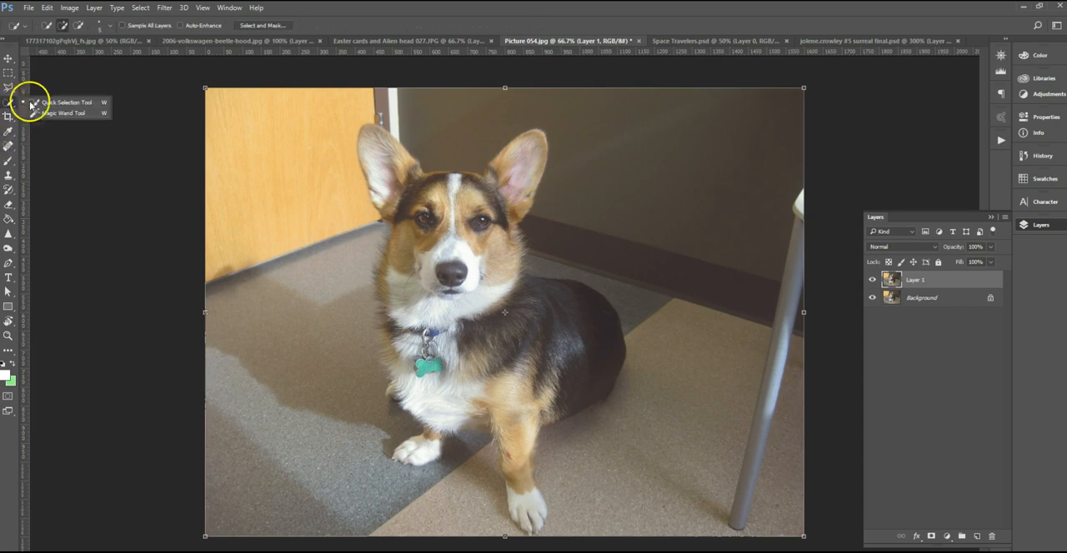
pyautogui.click(74, 114)
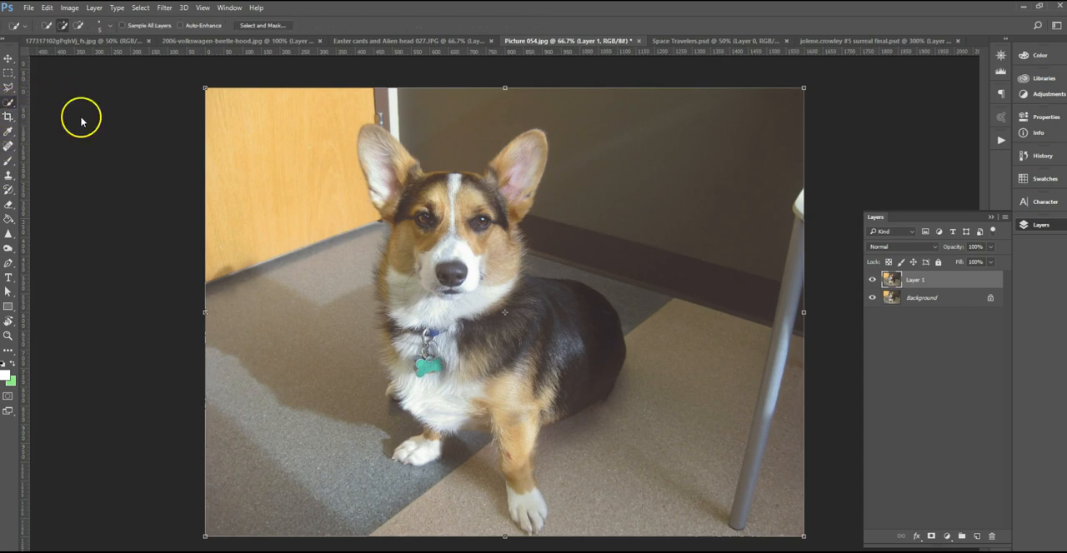
pyautogui.click(367, 131)
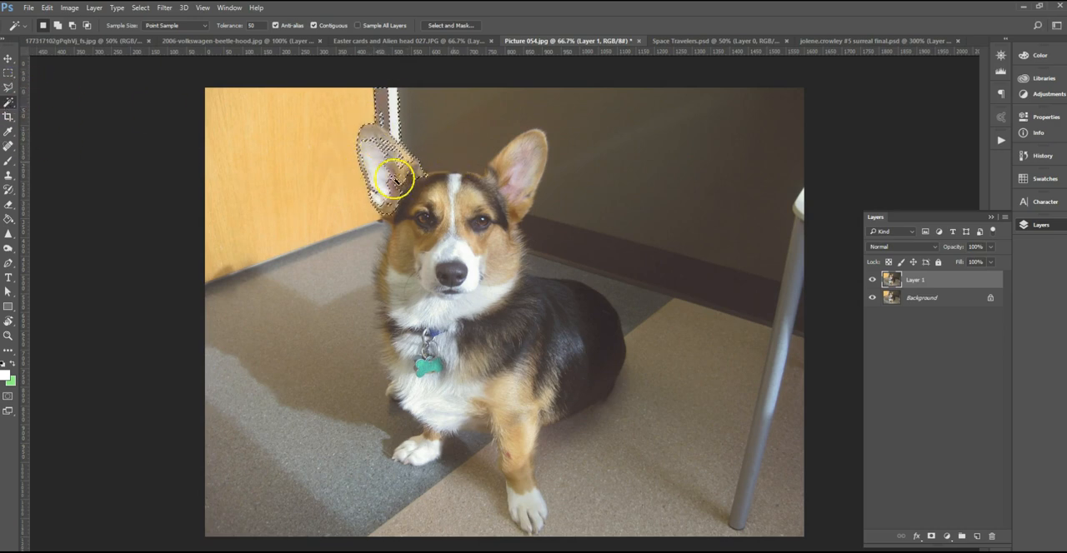
pyautogui.rightClick(8, 102)
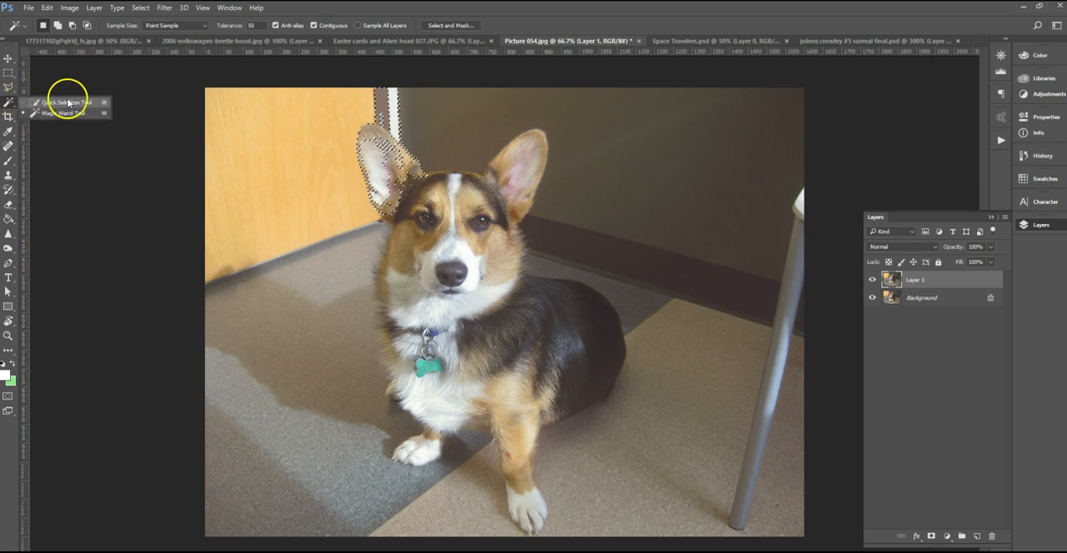
pyautogui.click(67, 90)
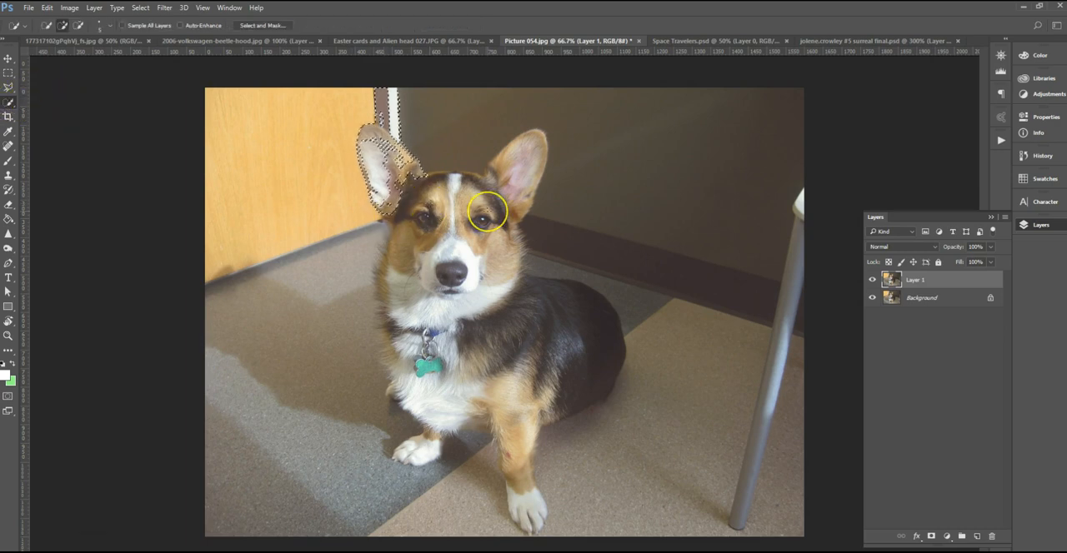
pyautogui.hotkey('ctrl', 'd')
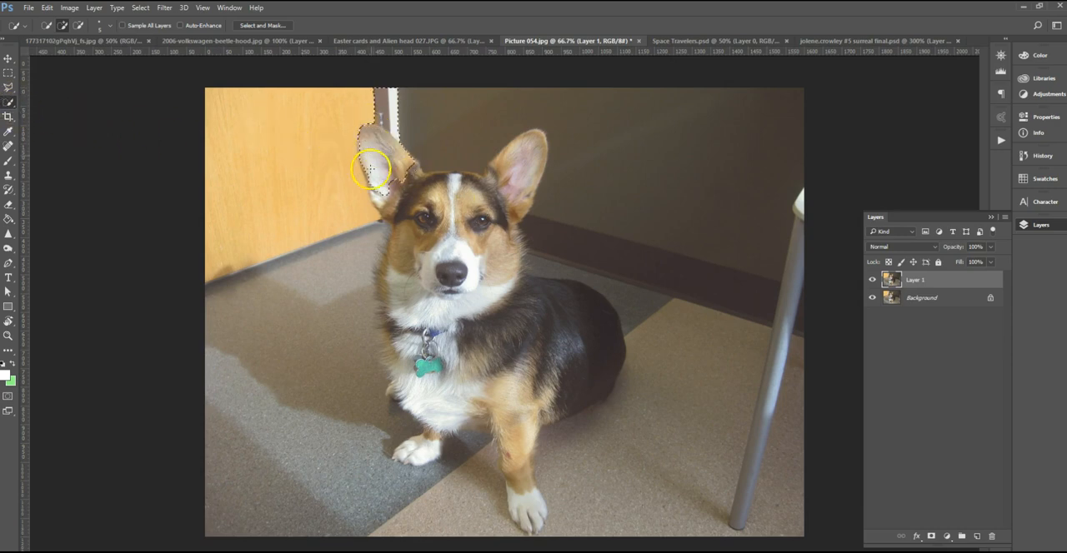
# Select the dog's head, ears and upper chest with Quick Selection, including the fur along the cheek beside the door.
pyautogui.moveTo(395, 255)
pyautogui.mouseDown()
pyautogui.moveTo(396, 299)
pyautogui.moveTo(399, 239)
pyautogui.mouseUp()
pyautogui.moveTo(384, 275)
pyautogui.mouseDown()
pyautogui.moveTo(392, 308)
pyautogui.moveTo(439, 187)
pyautogui.moveTo(462, 172)
pyautogui.moveTo(491, 190)
pyautogui.moveTo(484, 267)
pyautogui.moveTo(508, 198)
pyautogui.moveTo(498, 163)
pyautogui.moveTo(507, 179)
pyautogui.moveTo(500, 258)
pyautogui.moveTo(524, 300)
pyautogui.moveTo(409, 348)
pyautogui.moveTo(384, 308)
pyautogui.moveTo(379, 315)
pyautogui.moveTo(389, 353)
pyautogui.moveTo(408, 360)
pyautogui.moveTo(444, 344)
pyautogui.mouseUp()
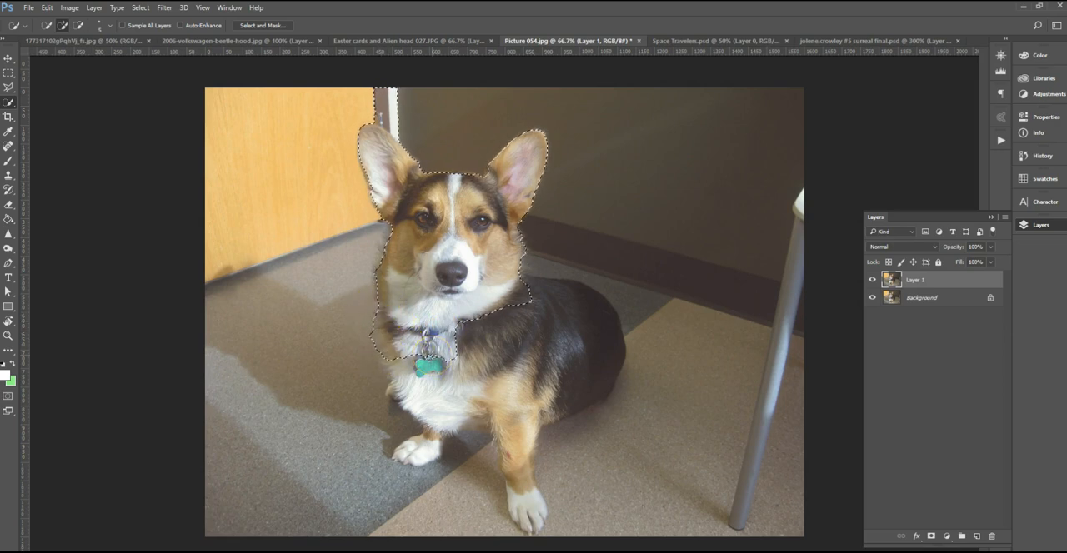
pyautogui.hotkey('ctrl', '+')
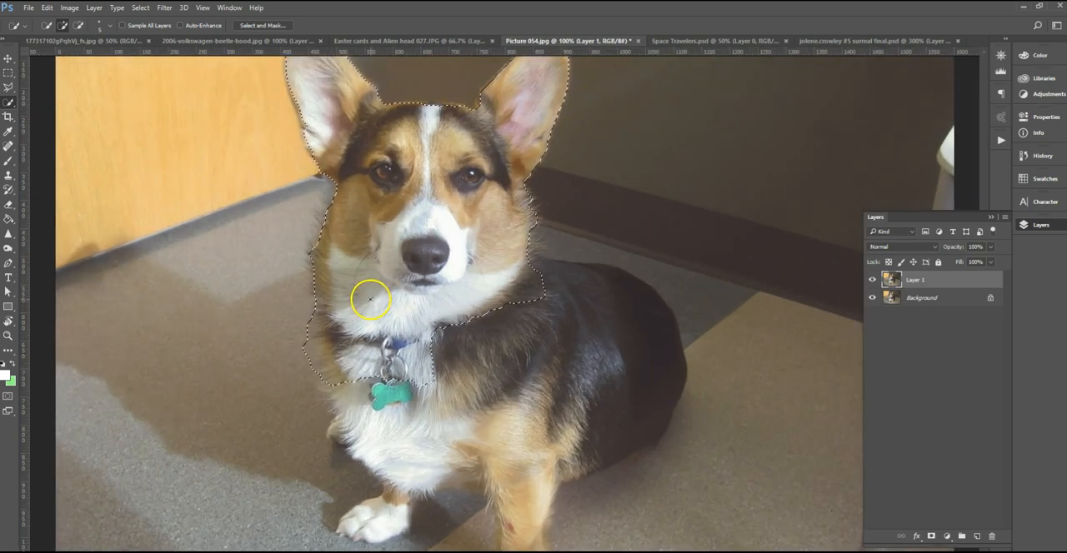
pyautogui.moveTo(337, 195)
pyautogui.mouseDown()
pyautogui.moveTo(316, 232)
pyautogui.moveTo(317, 279)
pyautogui.mouseUp()
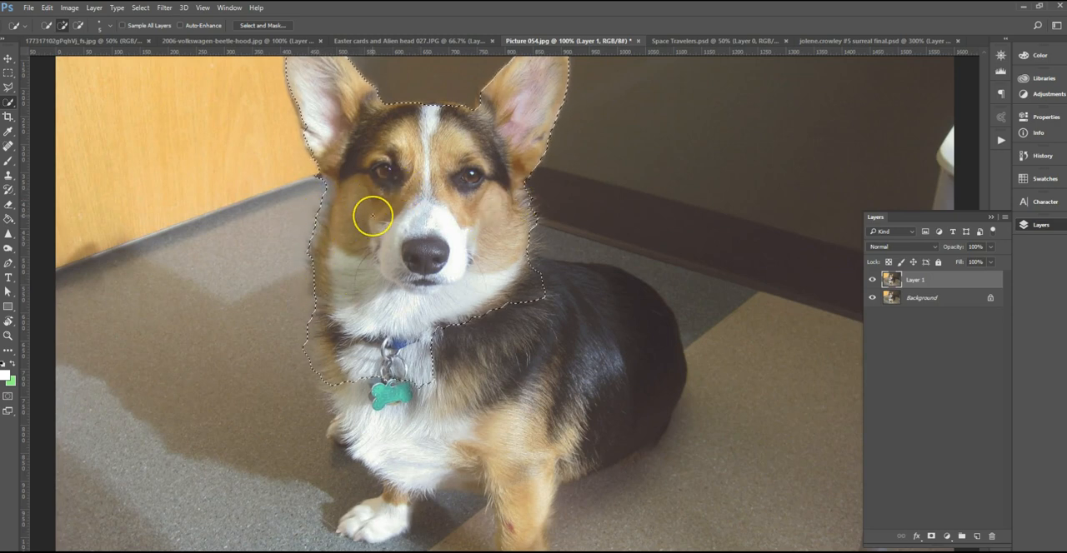
# Remove the door frame above the dog's ear from the selection, using a 25 px Quick Selection brush.
pyautogui.scroll(2, 488, 304)
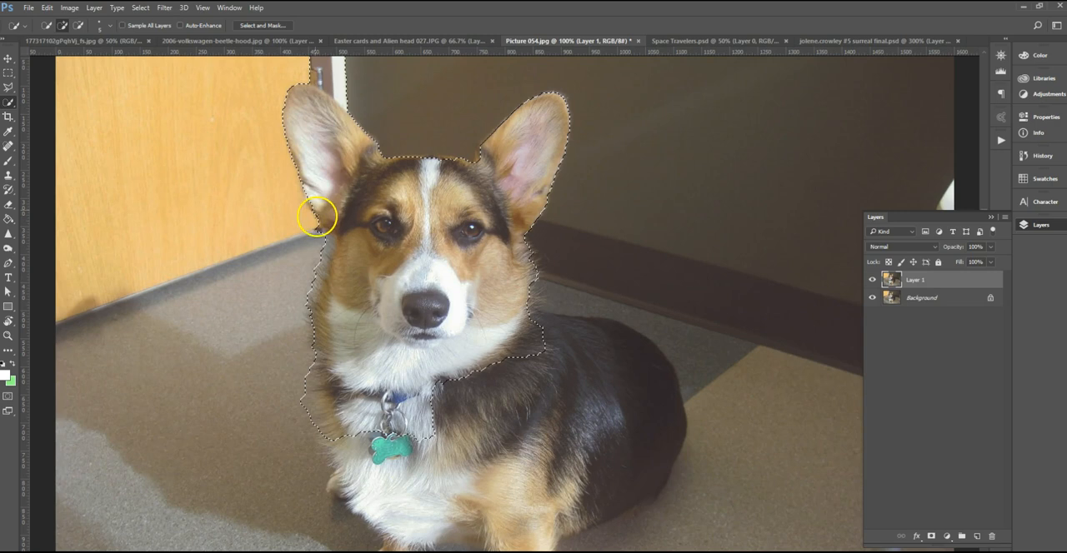
pyautogui.moveTo(412, 114); pyautogui.dragTo(419, 182)
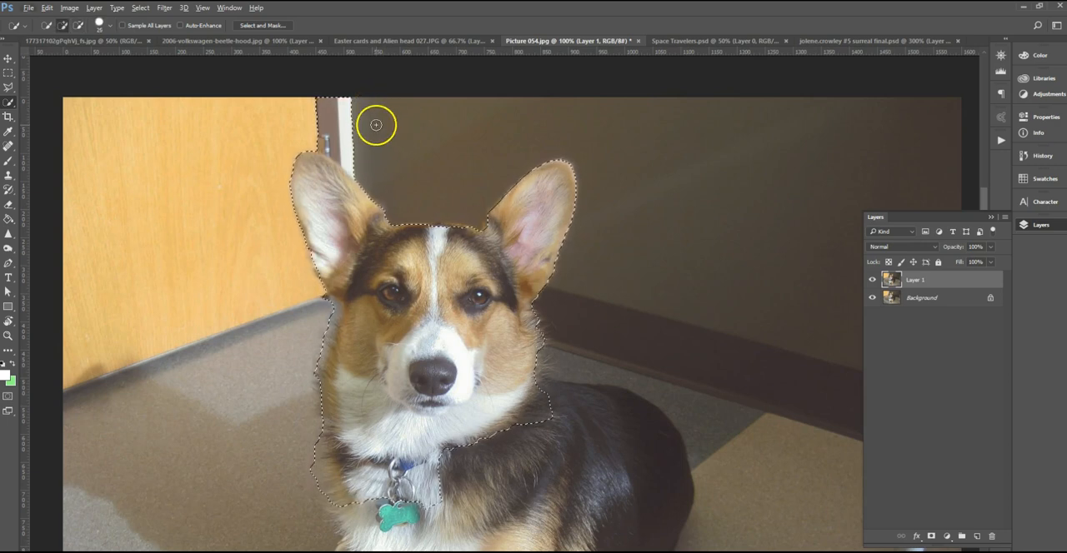
pyautogui.moveTo(377, 111); pyautogui.dragTo(320, 104)
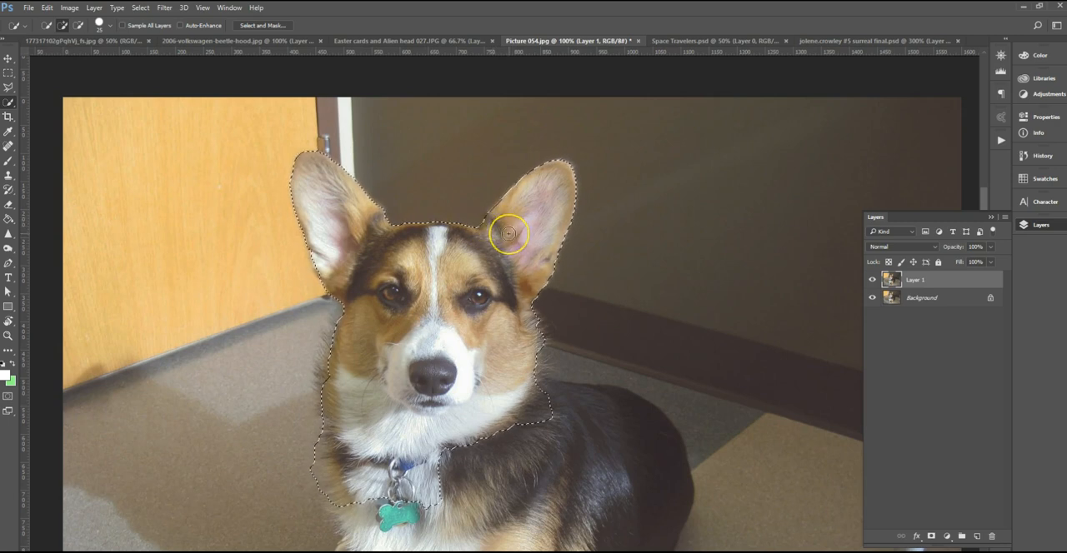
# Try the dog cut-out in the composite's car, scaled to about 16% over the empty seat, then delete its layer.
pyautogui.click(8, 58)
pyautogui.moveTo(428, 291); pyautogui.dragTo(367, 296)
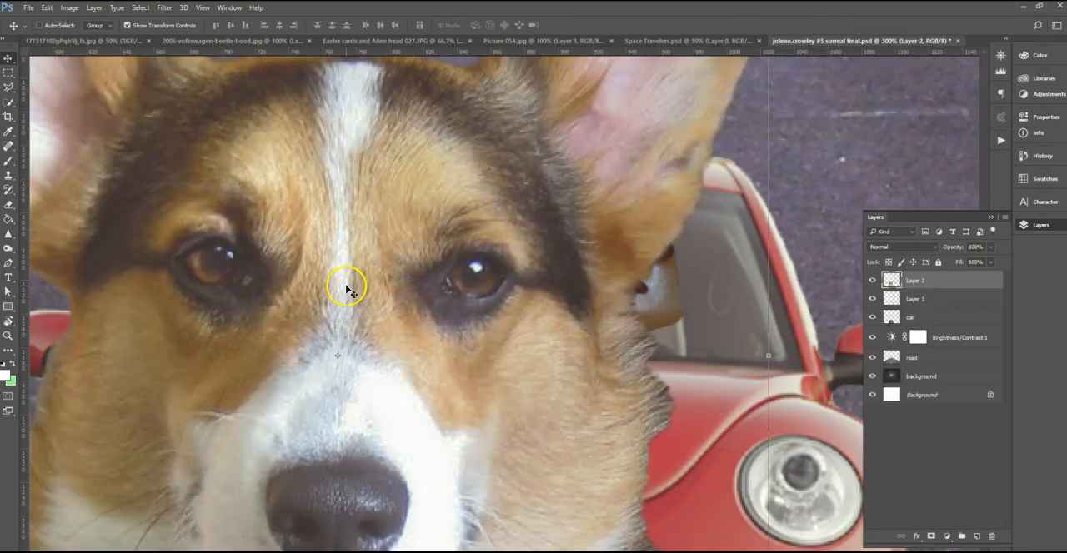
pyautogui.hotkey('ctrl', '-')
pyautogui.hotkey('ctrl', '-')
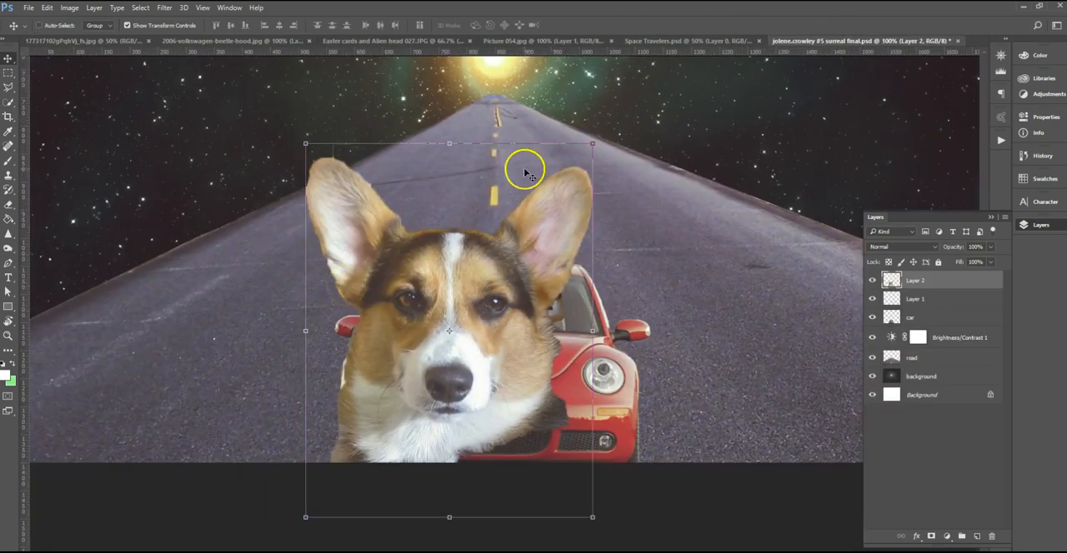
pyautogui.moveTo(593, 143); pyautogui.dragTo(557, 324)
pyautogui.hotkey('ctrl', '+')
pyautogui.hotkey('ctrl', '+')
pyautogui.moveTo(442, 381); pyautogui.dragTo(427, 306)
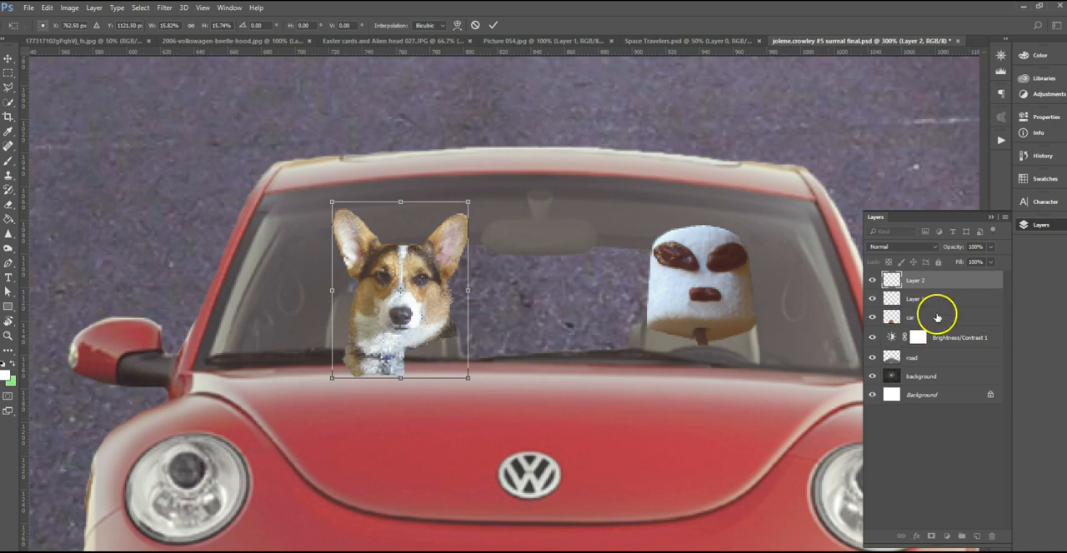
pyautogui.click(492, 25)
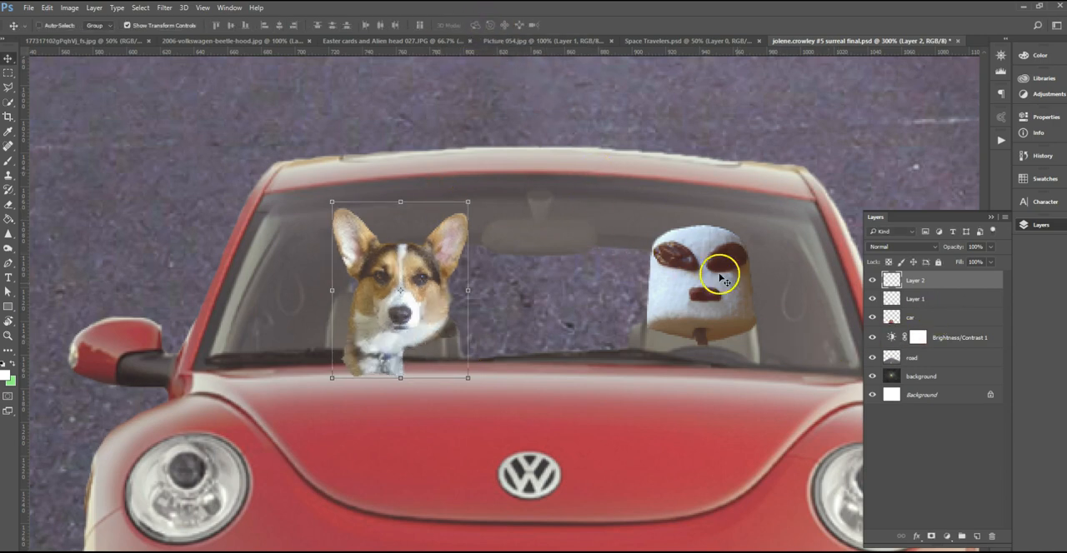
pyautogui.click(992, 537)
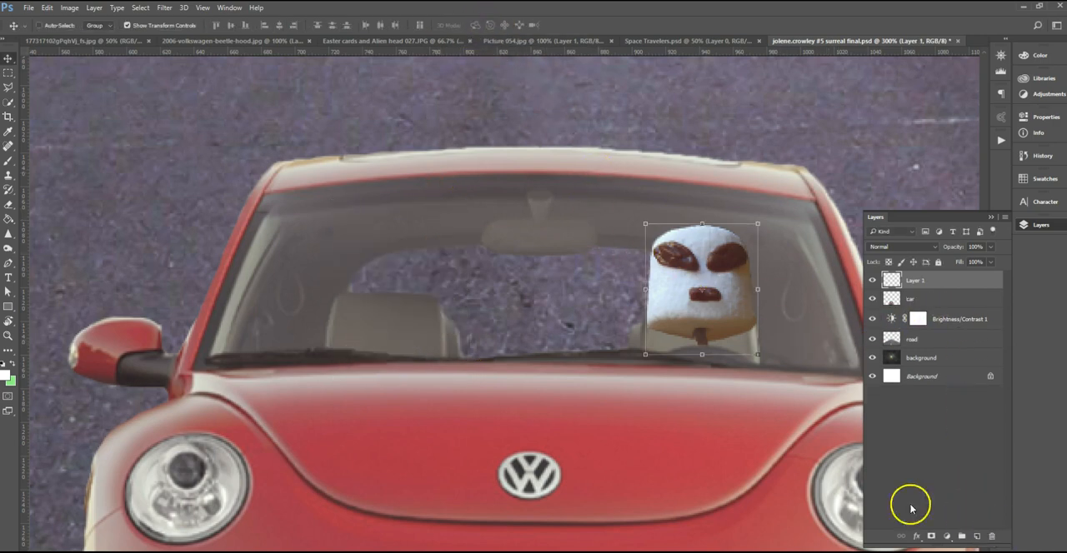
# Extend the dog selection in Picture 054.jpg down over the shoulder, lower chest and collar tag.
pyautogui.click(528, 41)
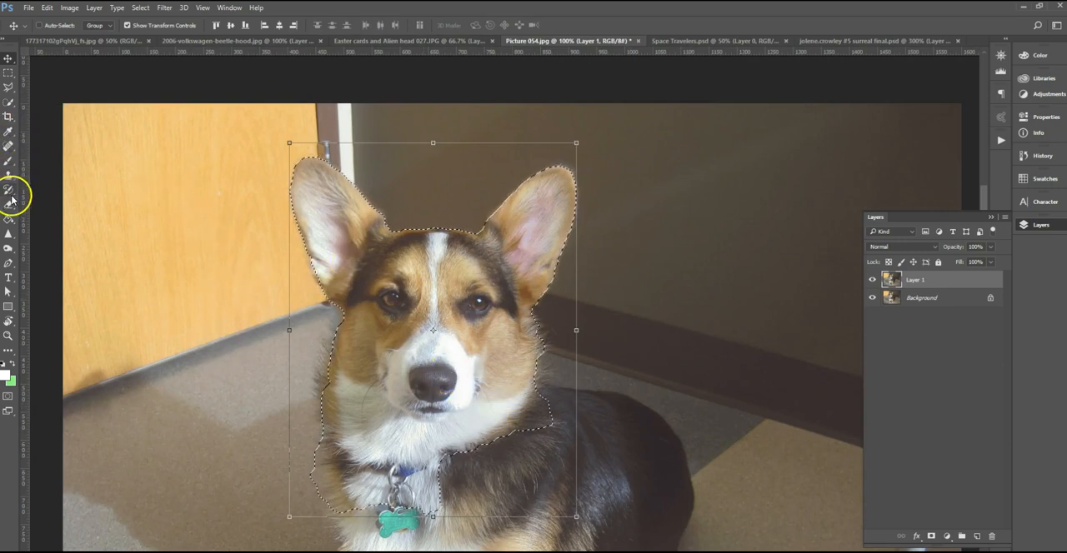
pyautogui.click(7, 101)
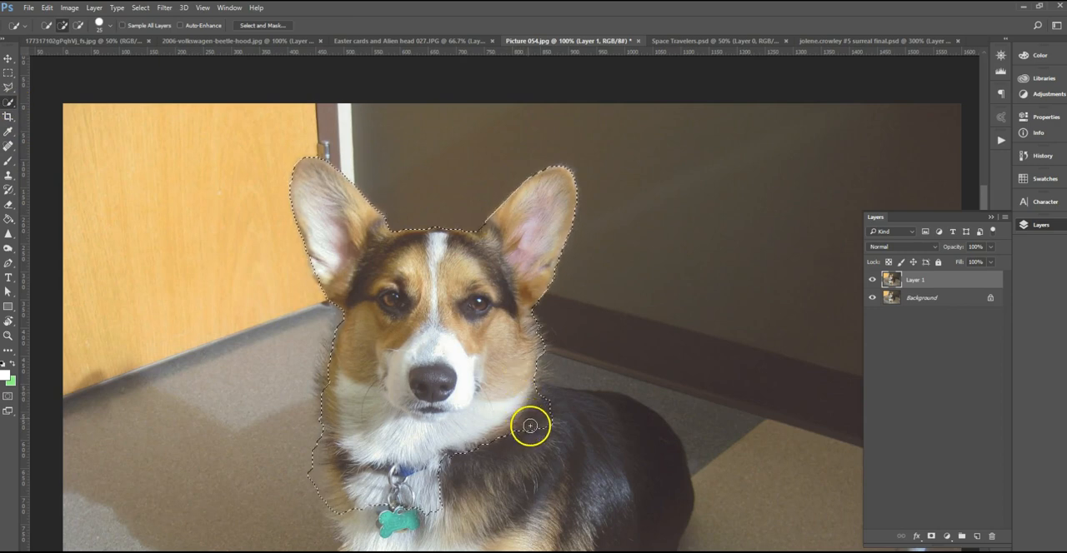
pyautogui.moveTo(526, 462)
pyautogui.mouseDown()
pyautogui.moveTo(463, 509)
pyautogui.moveTo(488, 507)
pyautogui.moveTo(375, 513)
pyautogui.mouseUp()
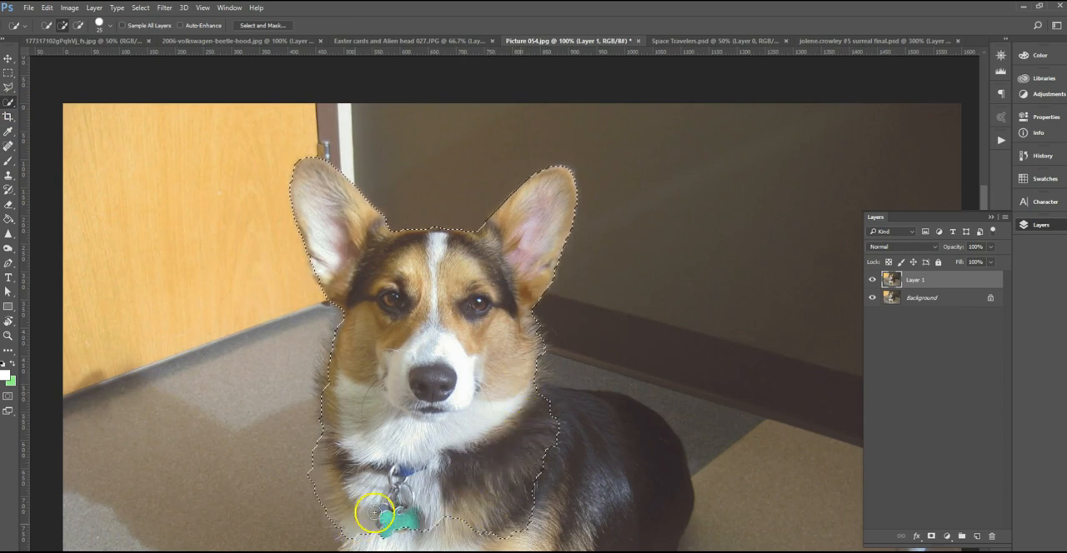
# Copy the selected dog from the photo into the composite as a new layer above the car.
pyautogui.click(7, 58)
pyautogui.moveTo(440, 341); pyautogui.dragTo(392, 326)
pyautogui.hotkey('ctrl', '-')
pyautogui.hotkey('ctrl', '-')
pyautogui.hotkey('ctrl', '-')
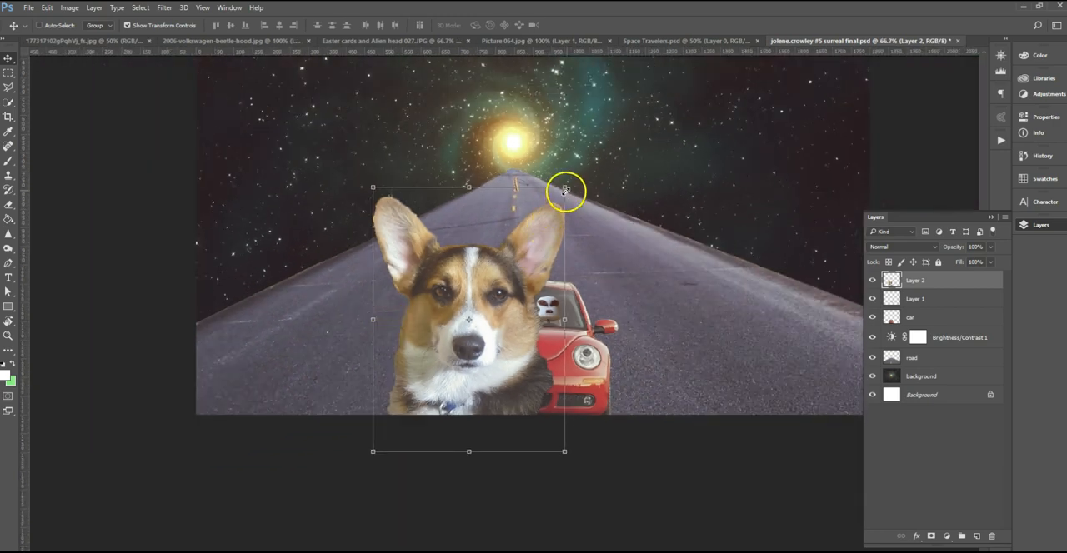
# Scale the dog cut-out to about 14% and position it over the car's empty seat behind the windscreen.
pyautogui.moveTo(564, 186); pyautogui.dragTo(498, 312)
pyautogui.scroll(2, 499, 312)
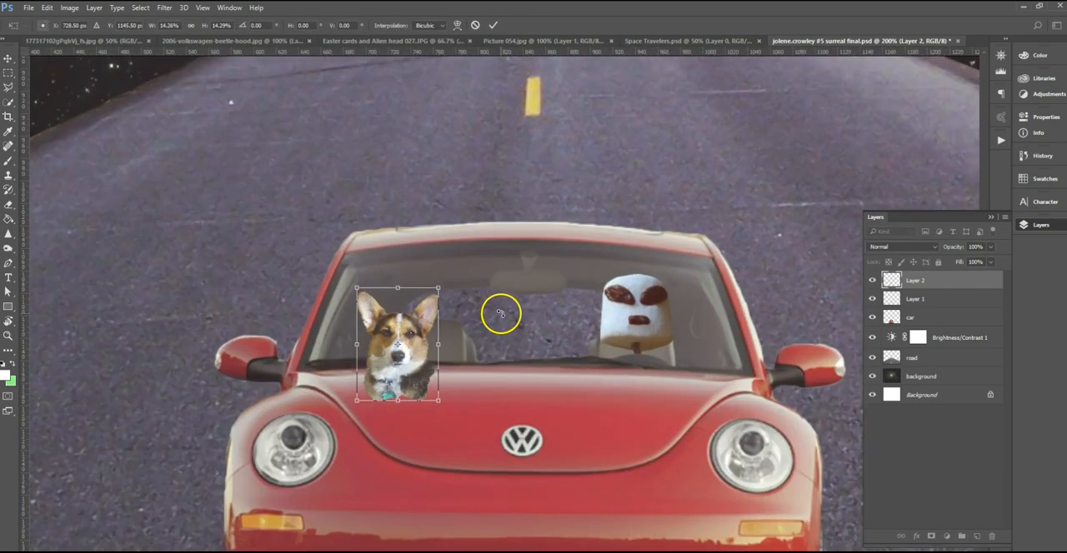
pyautogui.moveTo(401, 383); pyautogui.dragTo(452, 336)
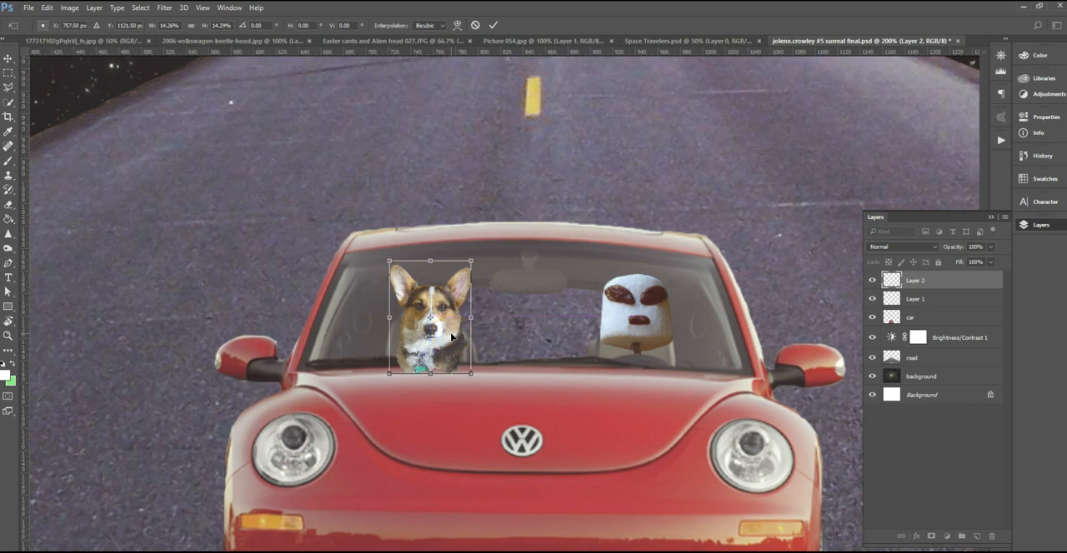
pyautogui.hotkey('ctrl', '+')
pyautogui.click(492, 25)
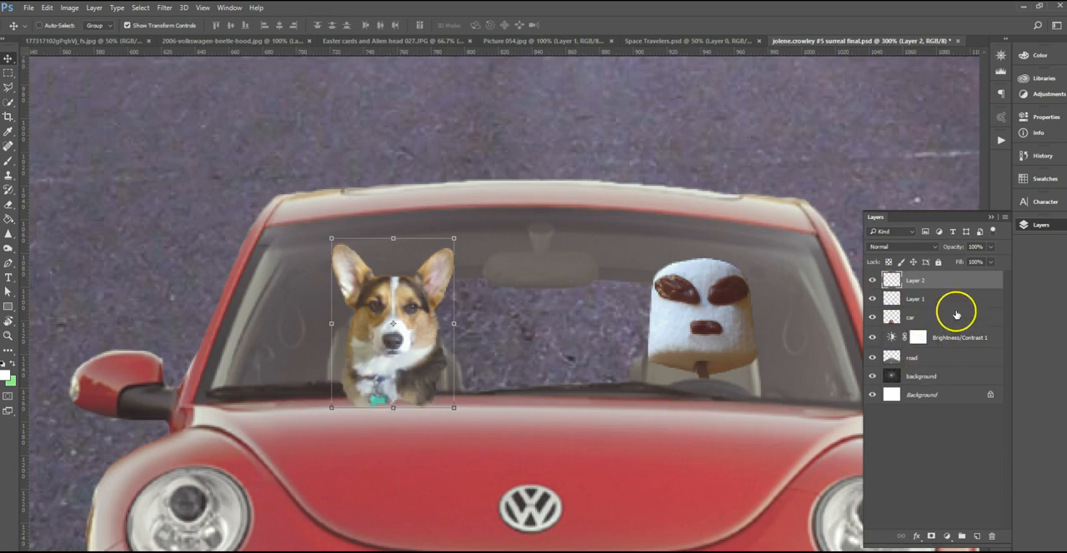
# Set the dog cut-out layer's opacity to 63% and rename the layer dog.
pyautogui.click(991, 247)
pyautogui.click(972, 262)
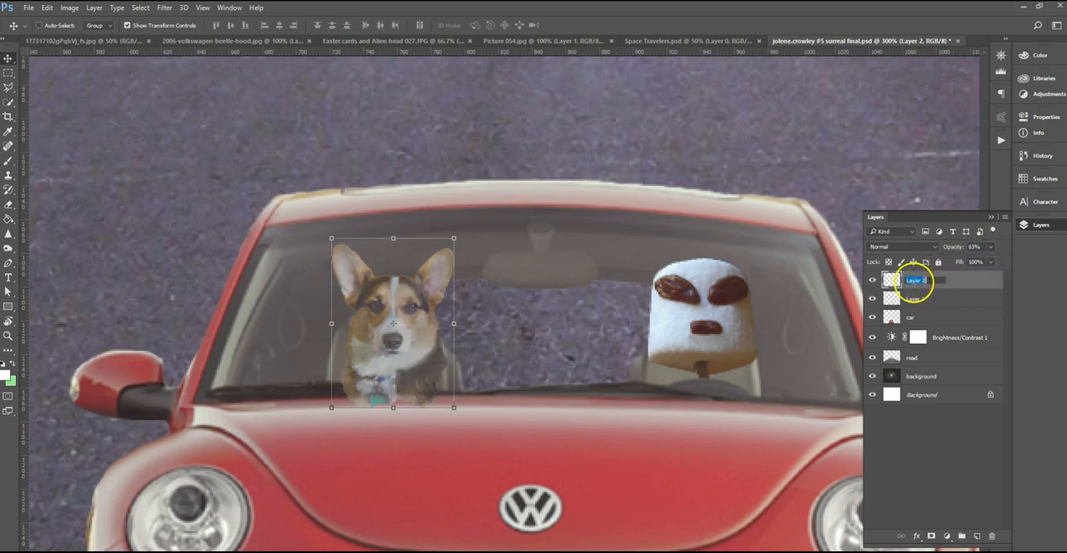
pyautogui.press('Return')
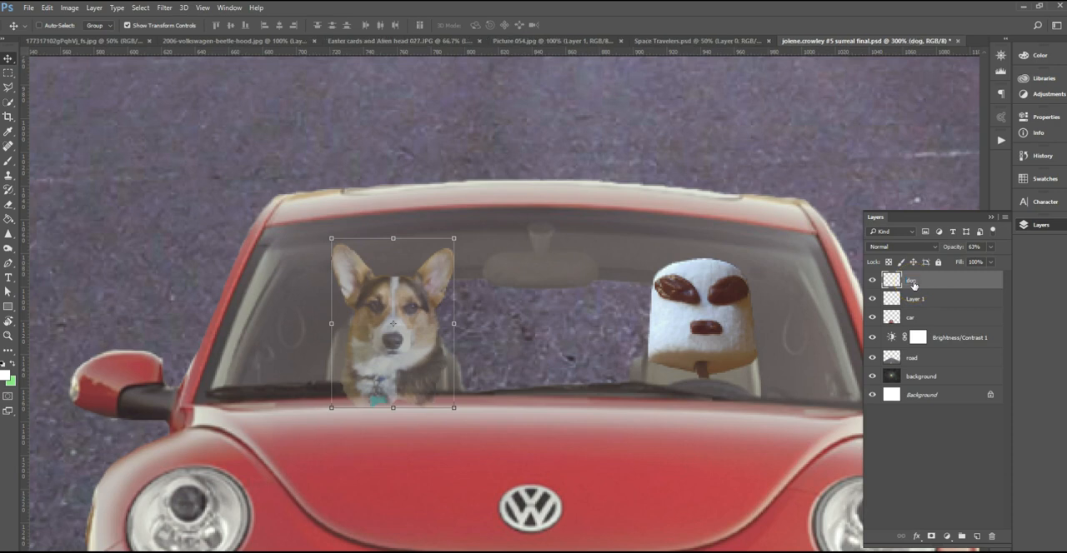
# Rename the marshmallow's layer marshmellow and reselect the dog layer.
pyautogui.click(918, 300)
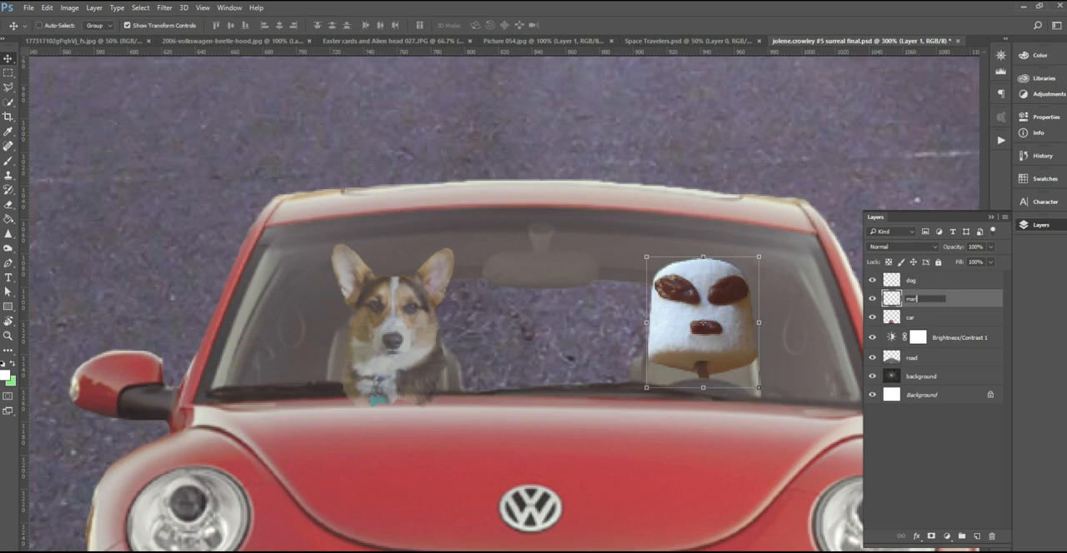
pyautogui.write('marshmellow')
pyautogui.press('Return')
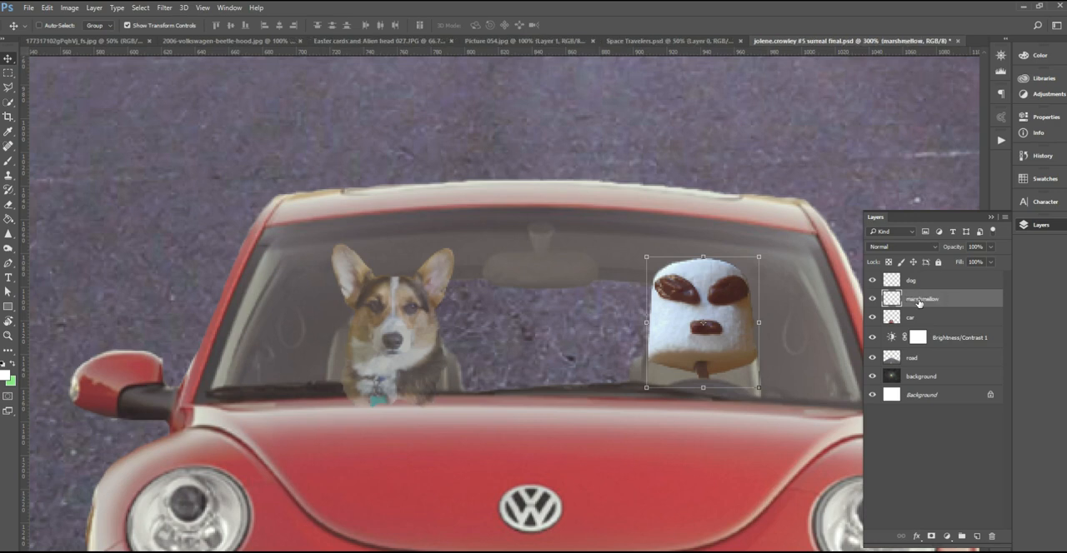
pyautogui.click(924, 281)
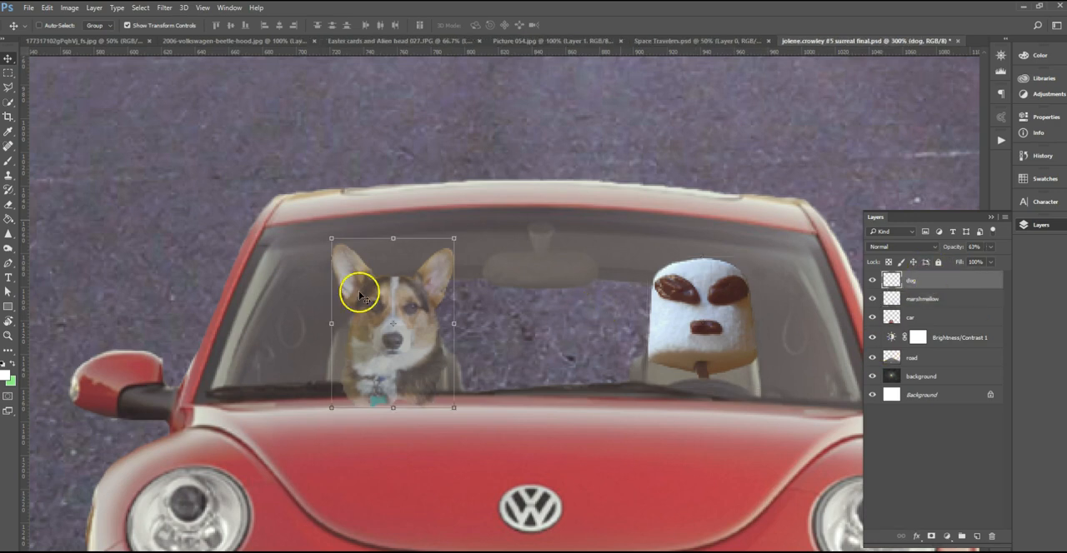
# Try to paint out the dog's lower chest over the car's bonnet with the Spot Healing Brush.
pyautogui.hotkey('ctrl', '+')
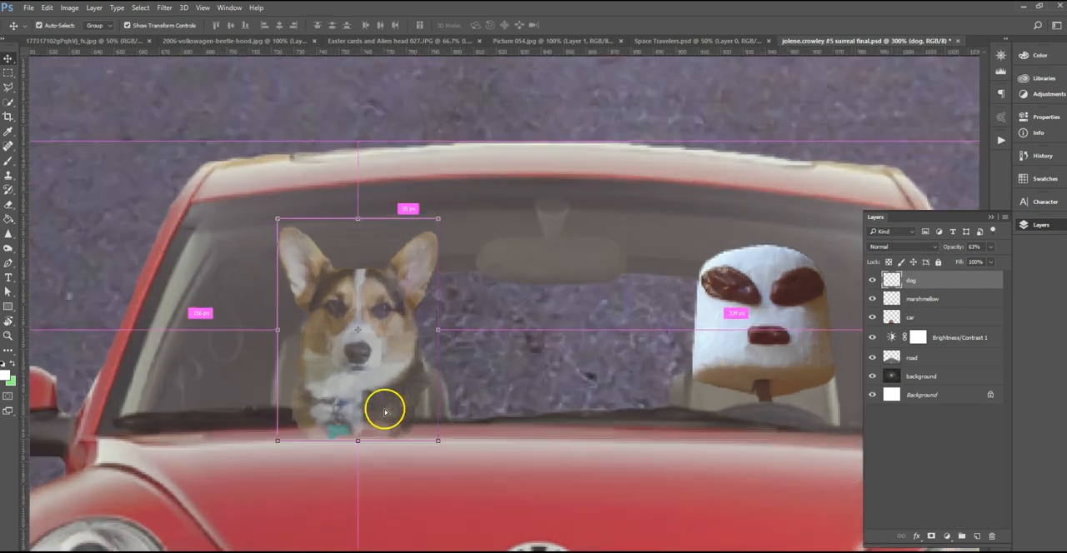
pyautogui.moveTo(392, 422); pyautogui.dragTo(493, 357)
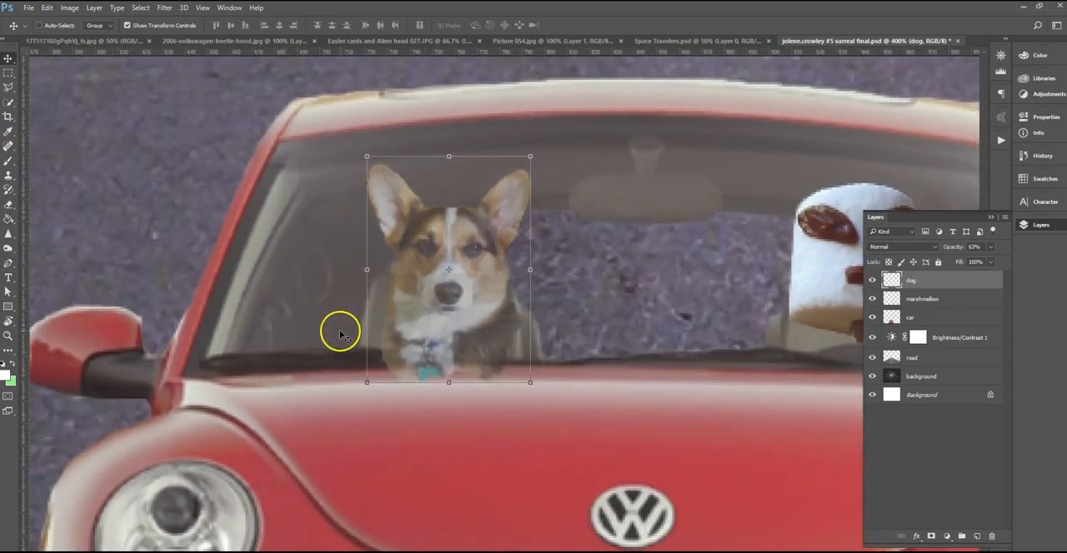
pyautogui.click(8, 145)
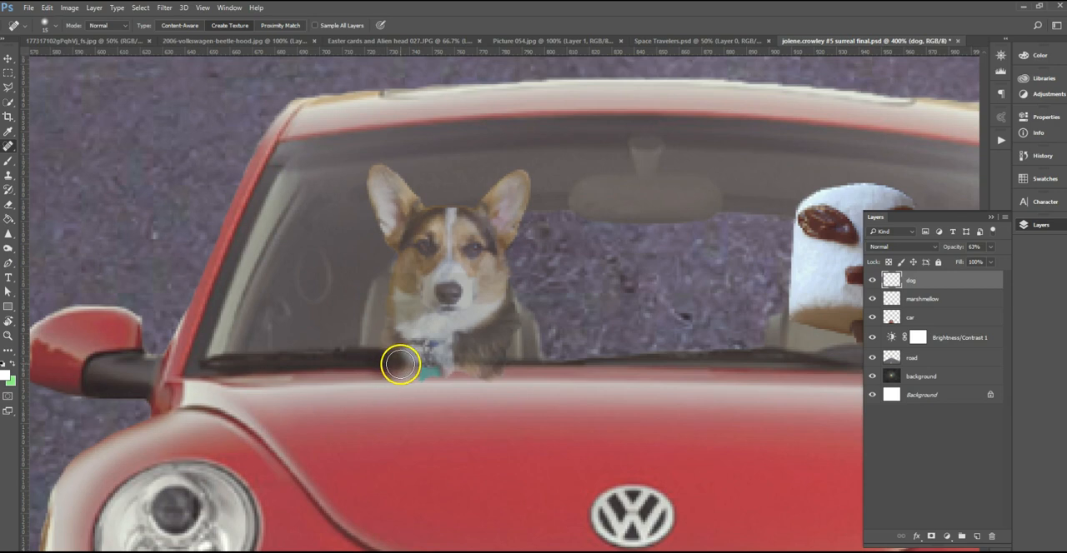
pyautogui.moveTo(414, 371); pyautogui.dragTo(540, 375)
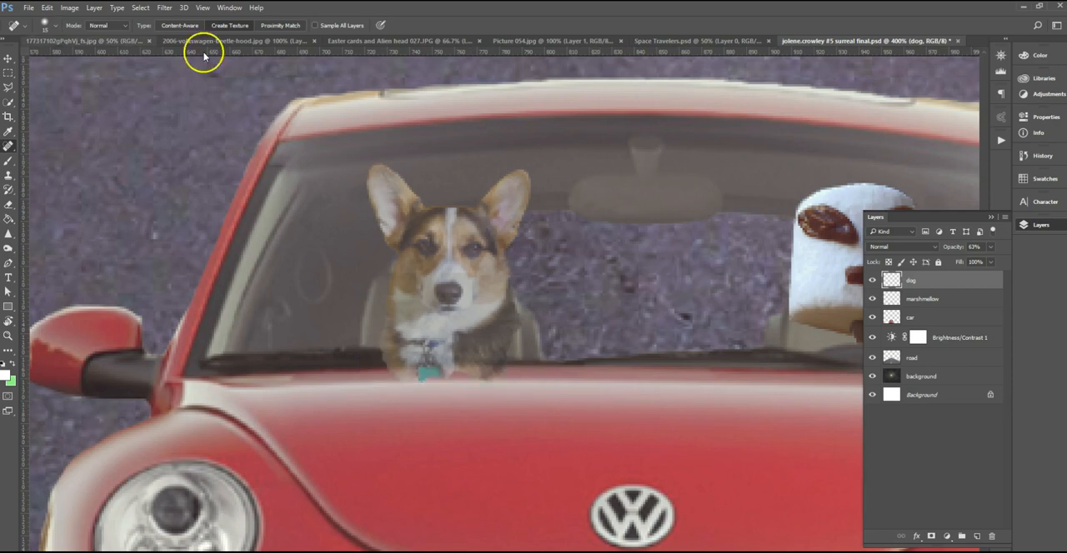
# Erase the part of the dog's lower chest and tag that overlaps the wiper area and bonnet.
pyautogui.click(8, 206)
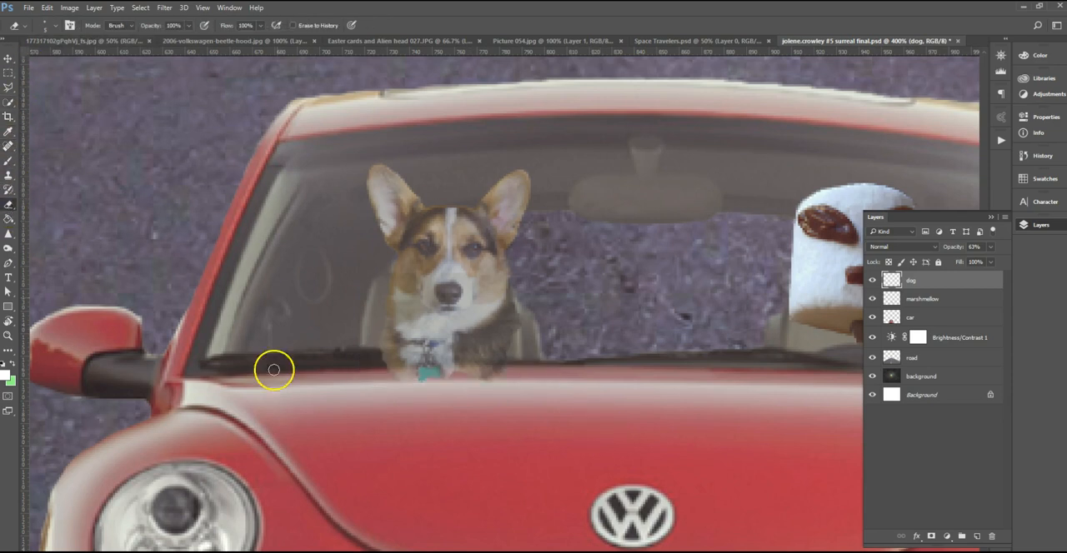
pyautogui.moveTo(375, 355)
pyautogui.mouseDown()
pyautogui.moveTo(458, 364)
pyautogui.moveTo(382, 368)
pyautogui.moveTo(451, 370)
pyautogui.moveTo(394, 384)
pyautogui.moveTo(467, 383)
pyautogui.moveTo(435, 360)
pyautogui.moveTo(524, 370)
pyautogui.moveTo(476, 379)
pyautogui.moveTo(526, 379)
pyautogui.moveTo(440, 383)
pyautogui.moveTo(502, 403)
pyautogui.mouseUp()
pyautogui.hotkey('ctrl', '+')
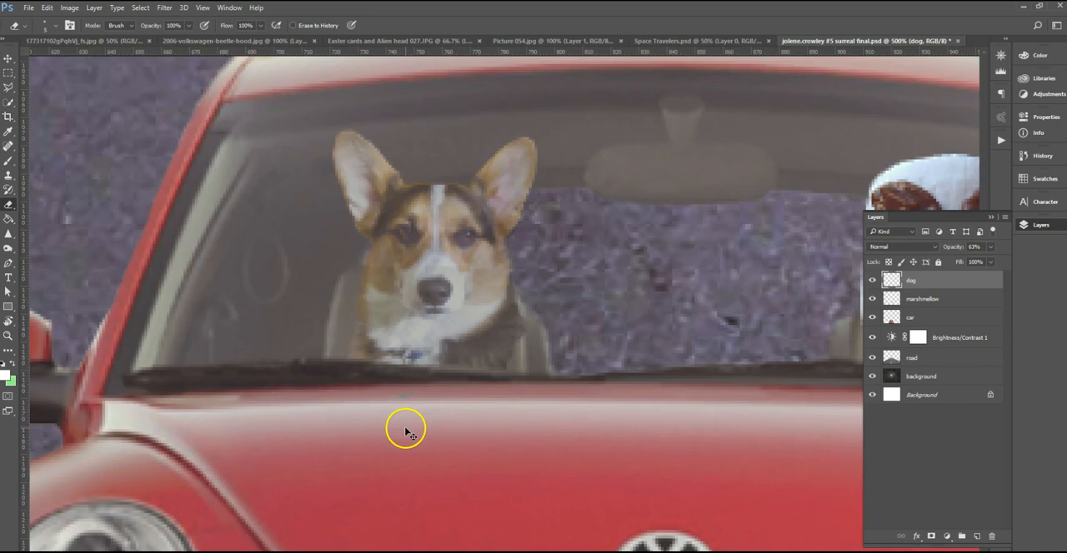
# Undo the last erase, then erase the dog's remaining lower chest fur where it overlaps the wiper and bonnet.
pyautogui.hotkey('ctrl', 'z')
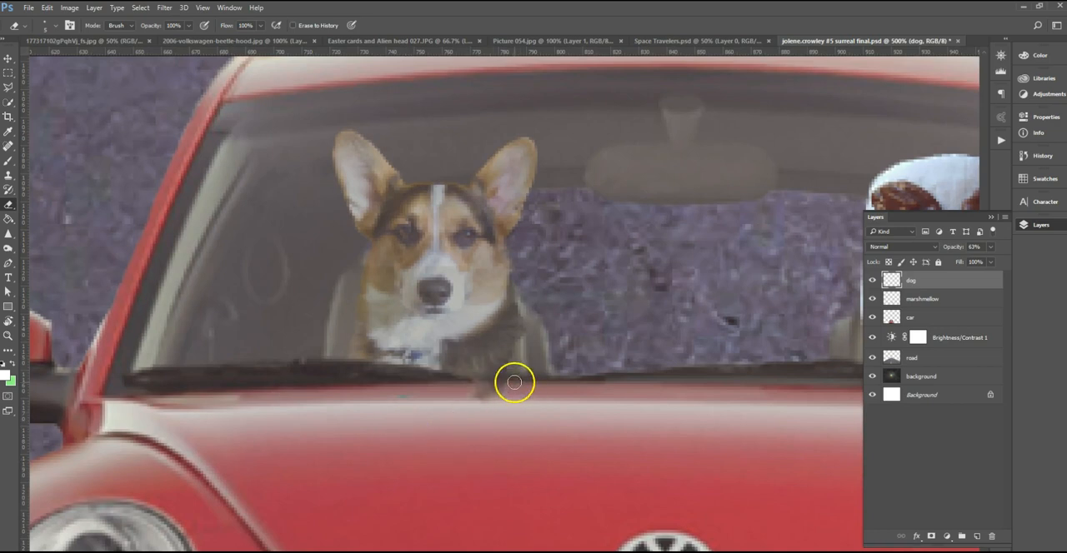
pyautogui.moveTo(512, 381)
pyautogui.mouseDown()
pyautogui.moveTo(436, 384)
pyautogui.moveTo(485, 404)
pyautogui.mouseUp()
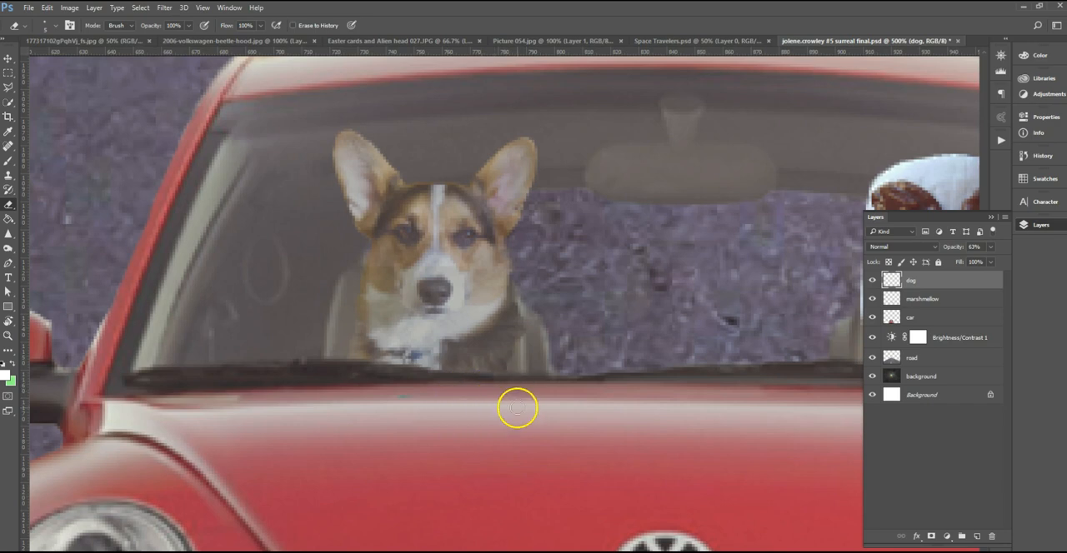
pyautogui.hotkey('ctrl', '-')
pyautogui.hotkey('ctrl', '-')
pyautogui.hotkey('ctrl', '-')
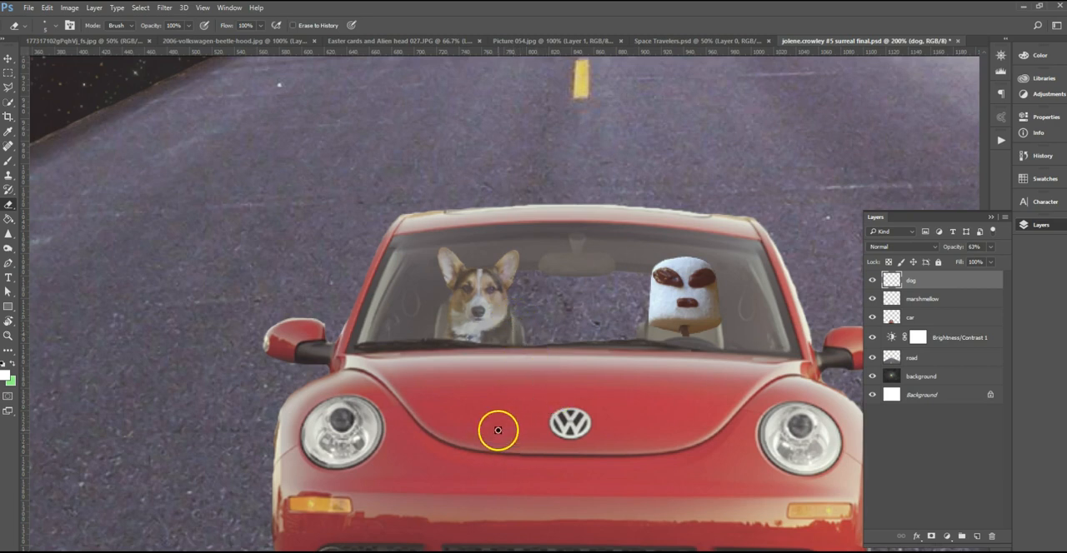
# Move the Brightness/Contrast 1 adjustment layer above the dog layer so it sits at the top of the layer stack.
pyautogui.click(6, 60)
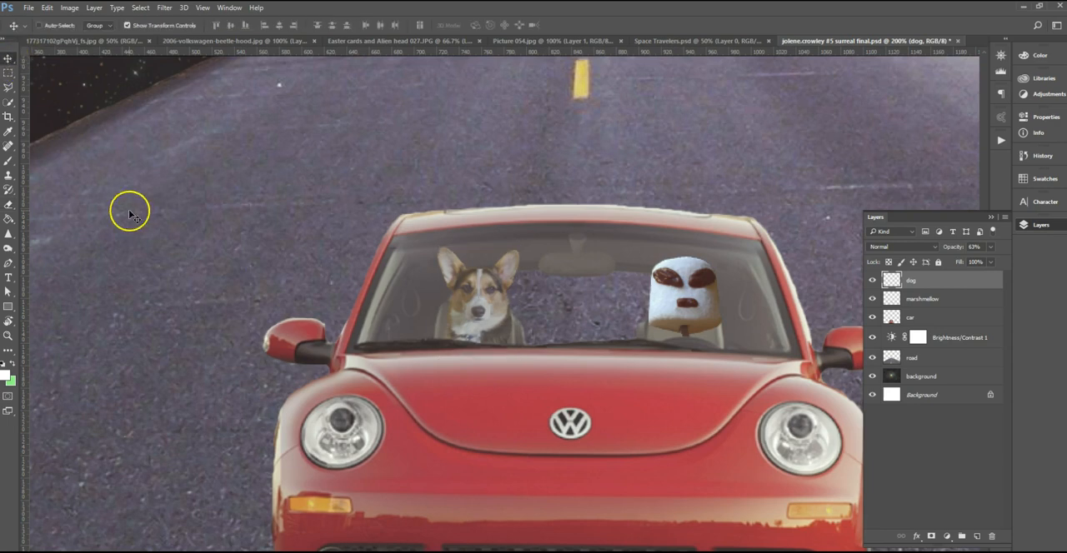
pyautogui.hotkey('ctrl', '-')
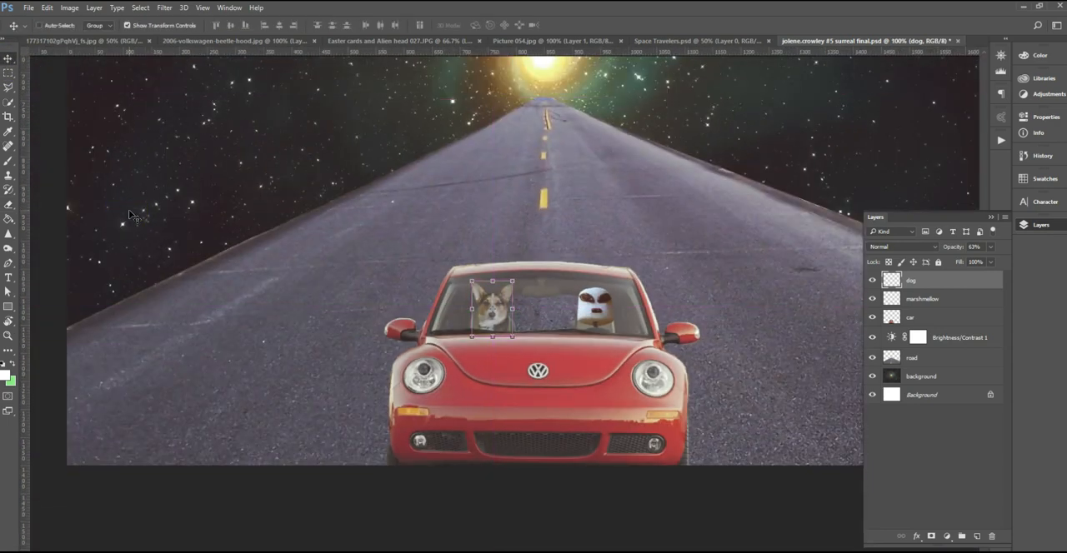
pyautogui.click(570, 385)
pyautogui.click(967, 339)
pyautogui.click(964, 340)
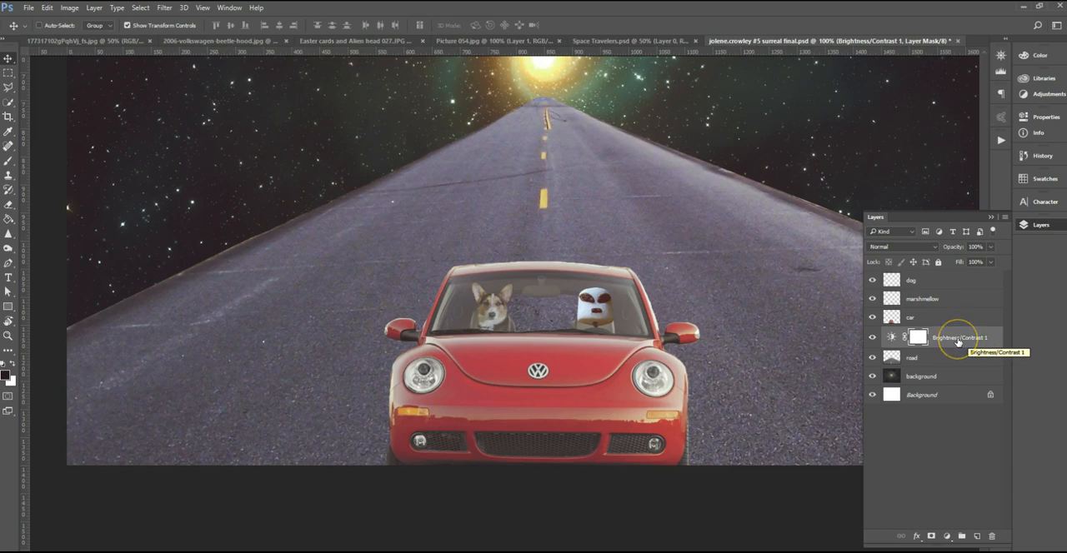
pyautogui.moveTo(958, 341); pyautogui.dragTo(943, 278)
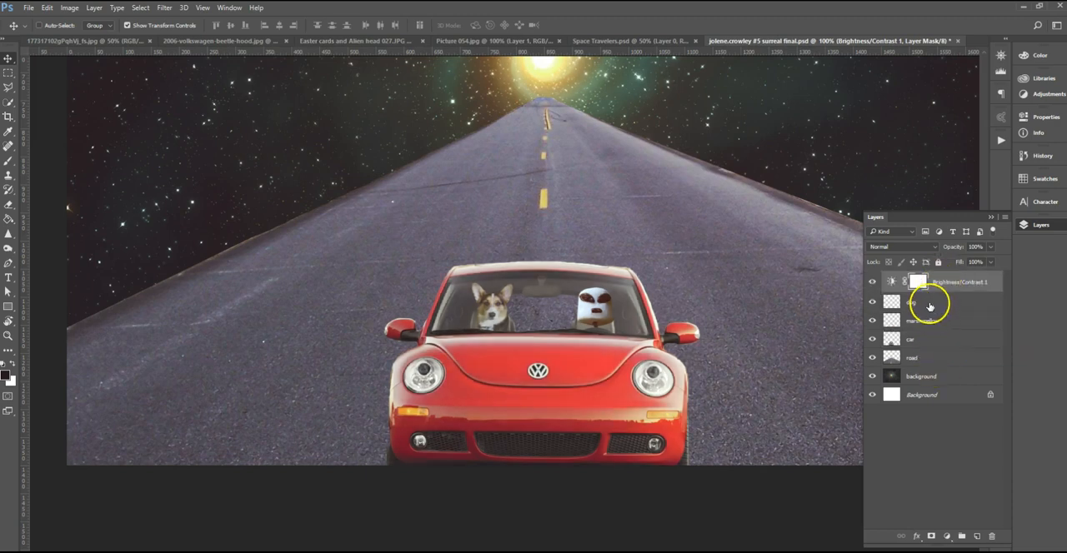